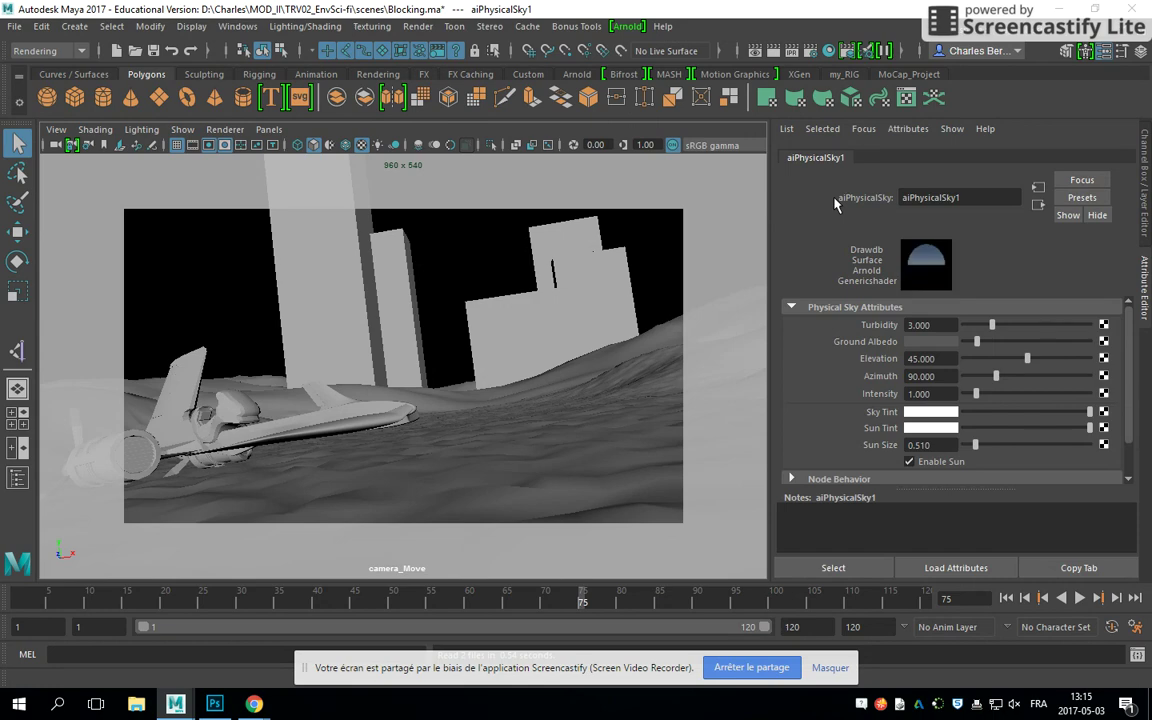
Select aiSkyDomeLight1 and open the attributes of the physical sky connected to its color.
{"action": "left_click", "coordinate": [17, 478]}
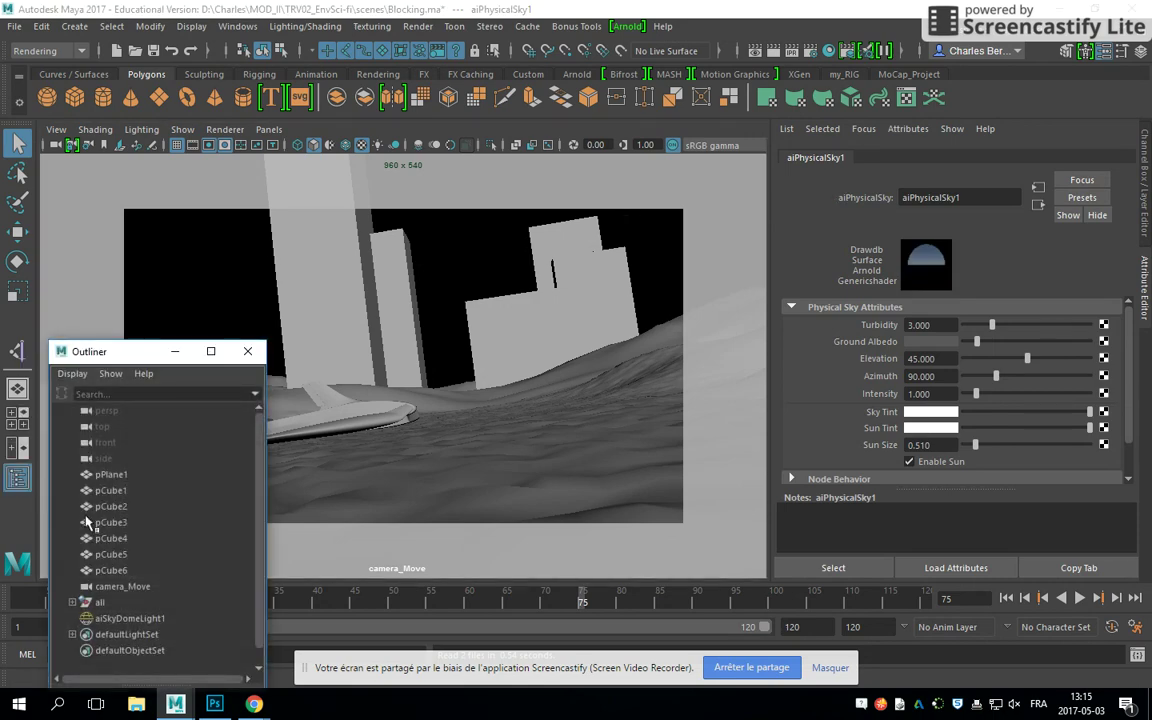
{"action": "left_click", "coordinate": [128, 619]}
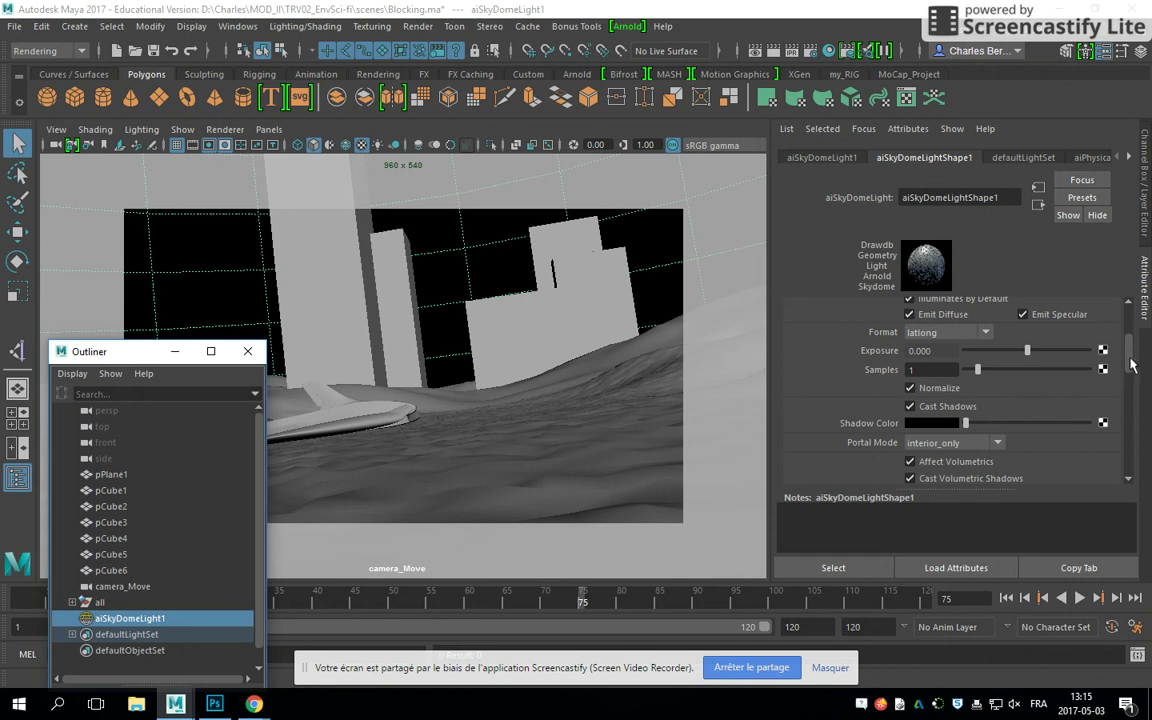
{"action": "left_click_drag", "start_coordinate": [1131, 362], "coordinate": [1127, 323]}
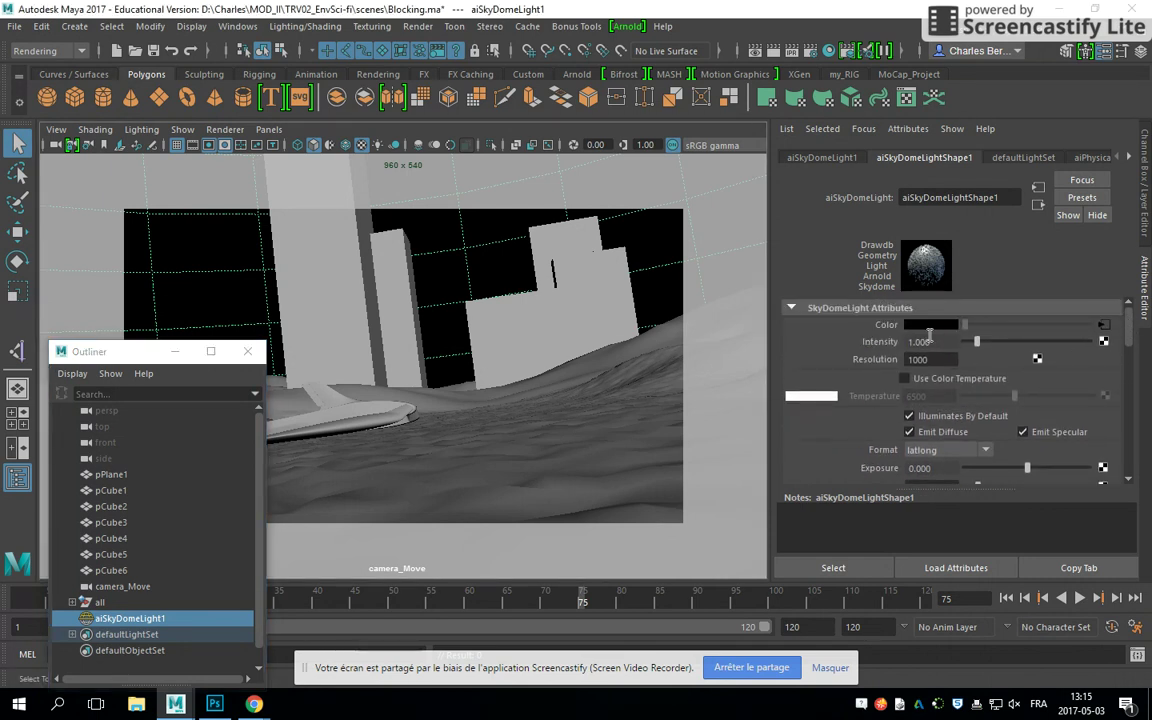
{"action": "left_click", "coordinate": [1104, 333]}
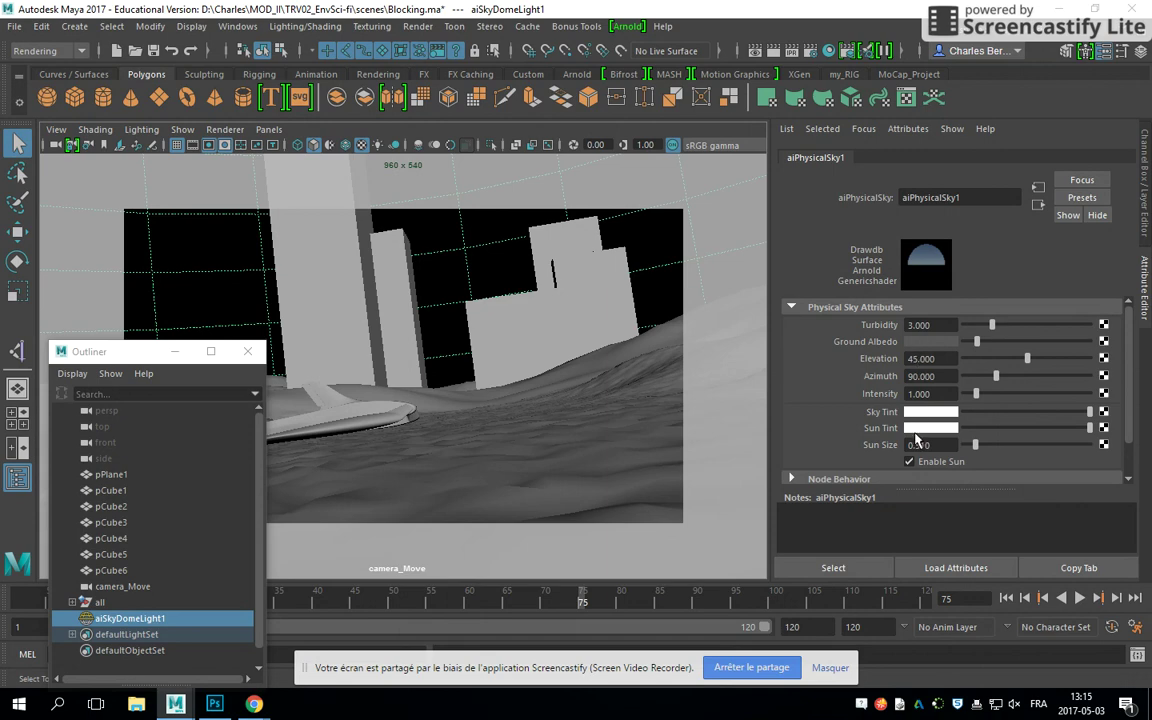
Render the camera_Move view in the Arnold RenderView and place its window clear of the sky attributes.
{"action": "left_click", "coordinate": [628, 26]}
{"action": "left_click", "coordinate": [645, 56]}
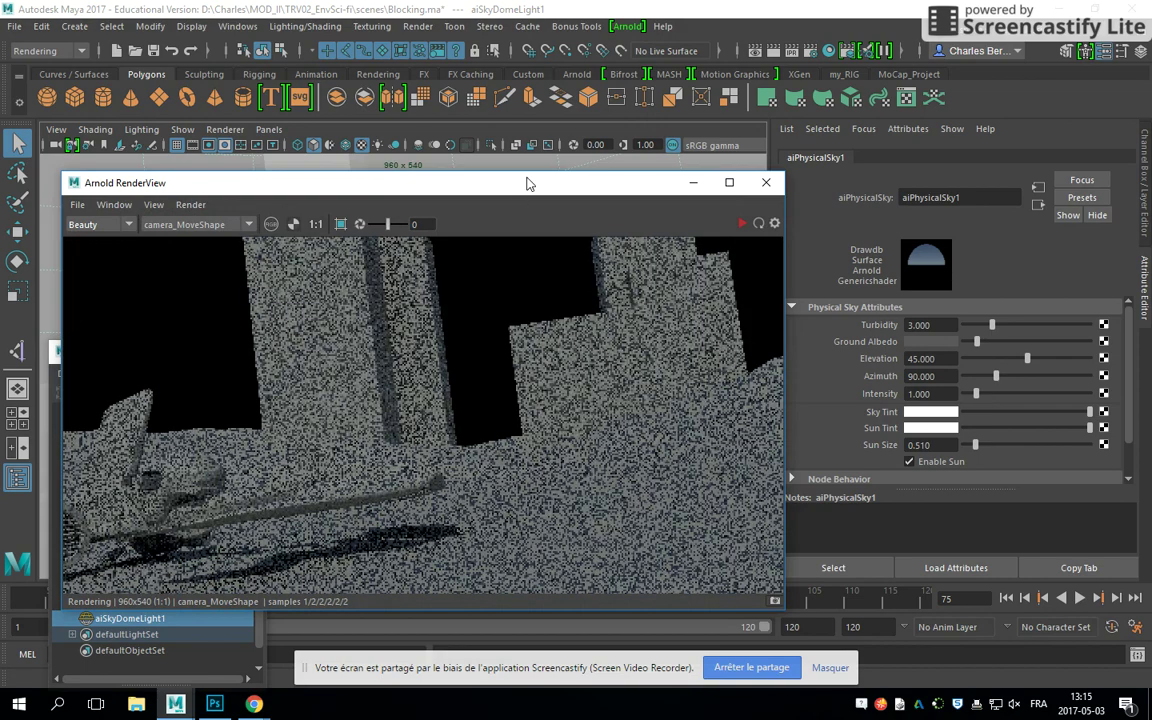
{"action": "left_click_drag", "start_coordinate": [528, 184], "coordinate": [573, 116]}
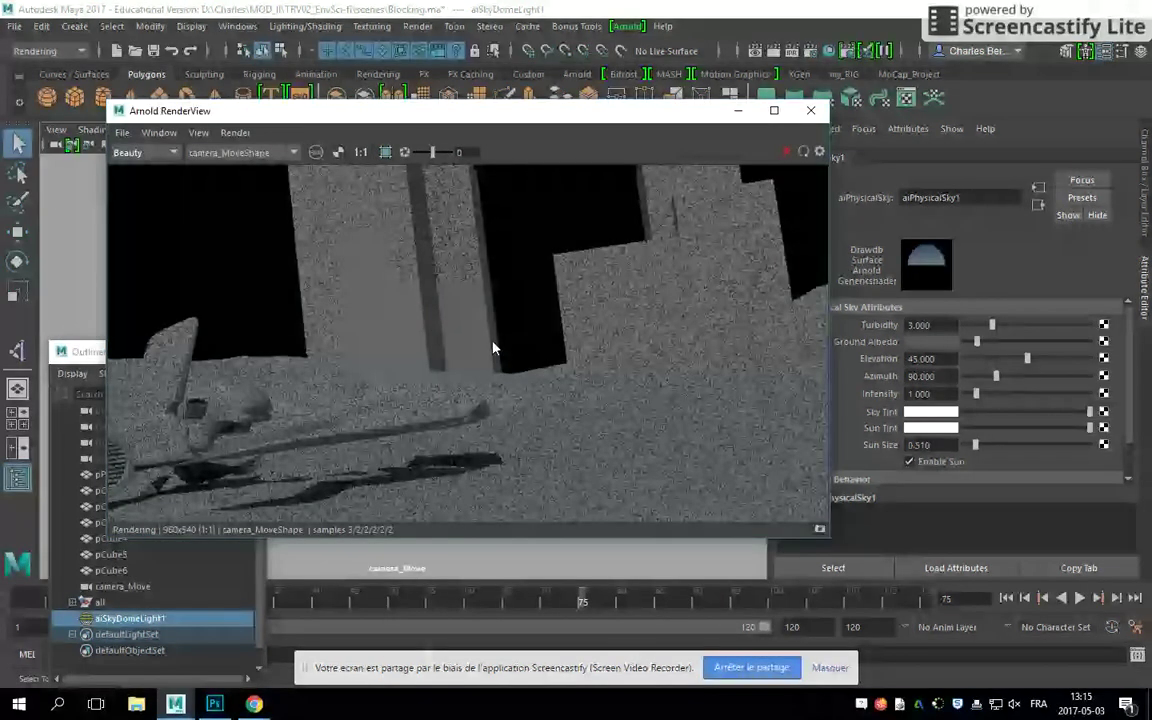
Select aiSkyDomeLight1, bring its exposure setting into view and start a live Arnold render.
{"action": "left_click", "coordinate": [131, 620]}
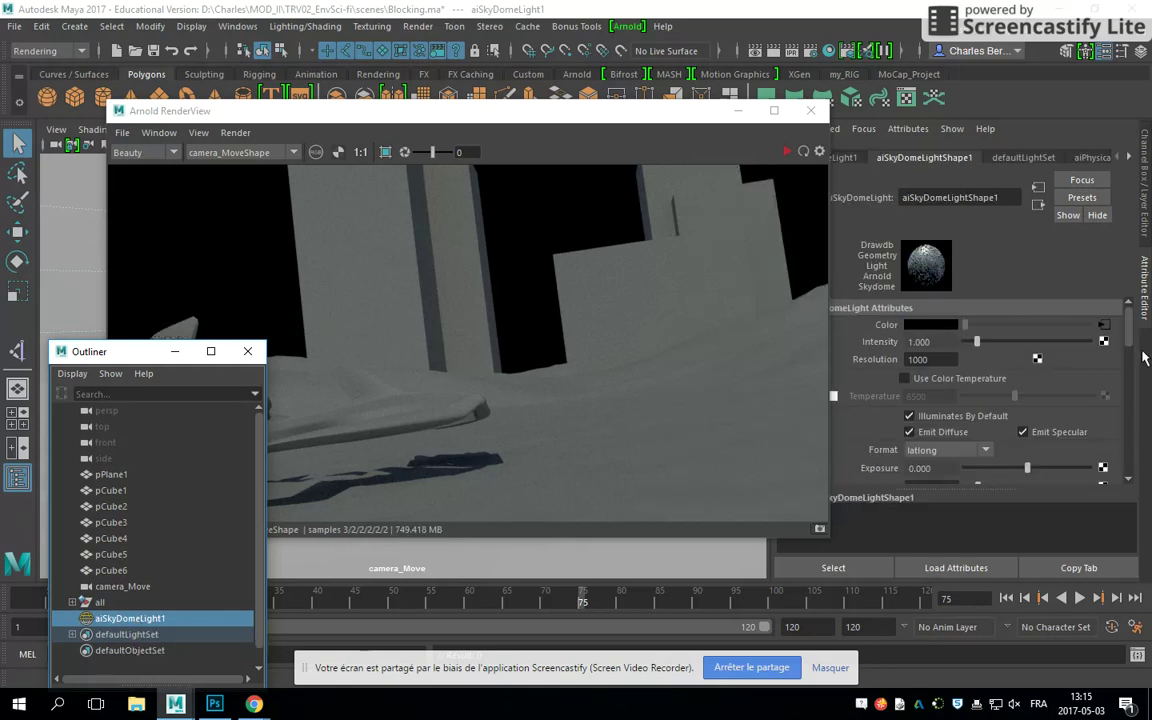
{"action": "scroll", "coordinate": [1062, 342], "scroll_direction": "down", "scroll_amount": 2}
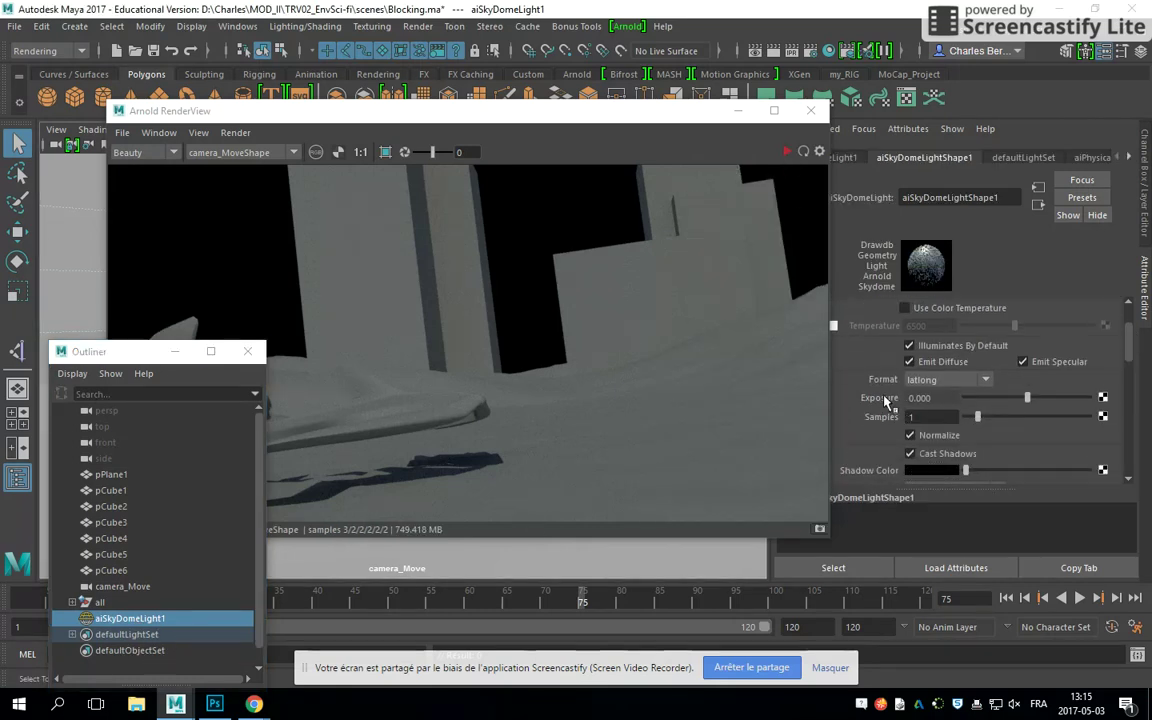
{"action": "left_click", "coordinate": [789, 155]}
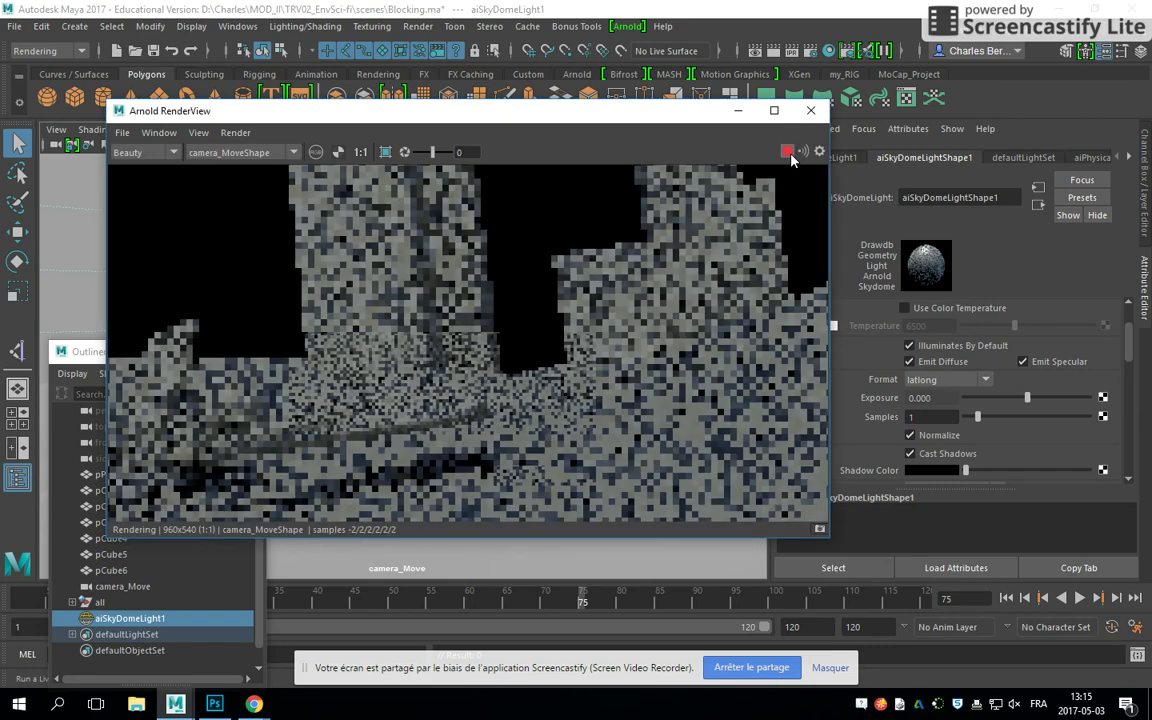
Test the skydome light's exposure at about 1.645 and -1.118, and reset it to 0.
{"action": "left_click", "coordinate": [1047, 406]}
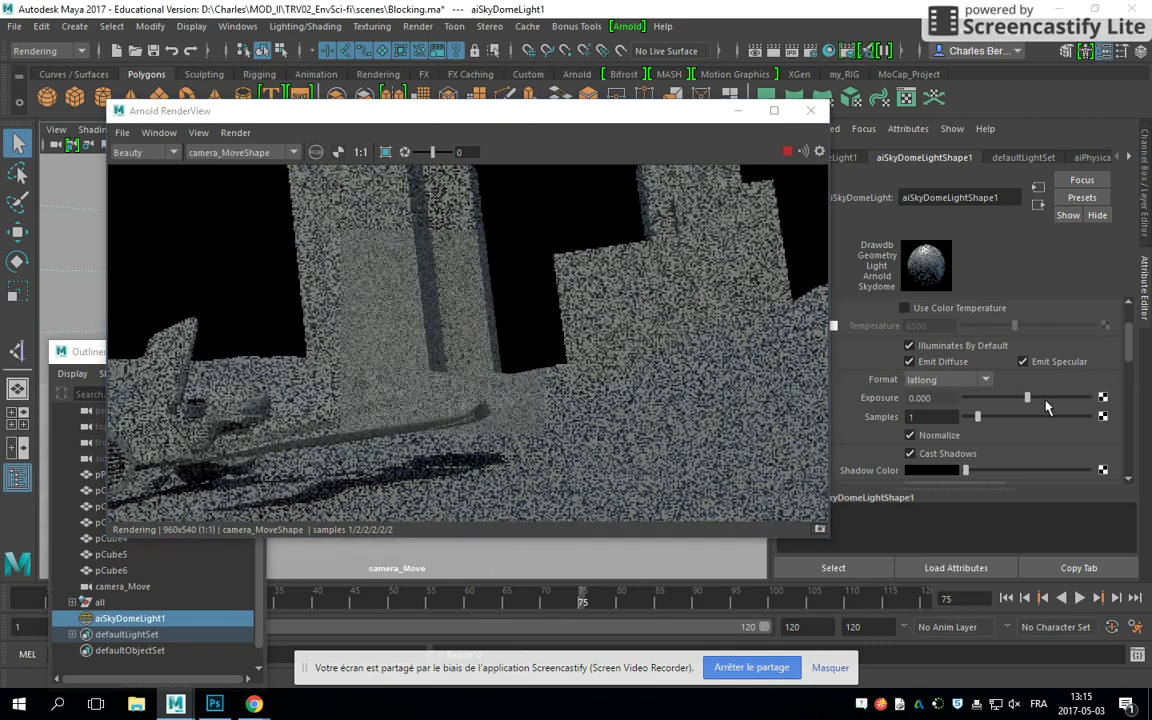
{"action": "left_click", "coordinate": [1047, 398]}
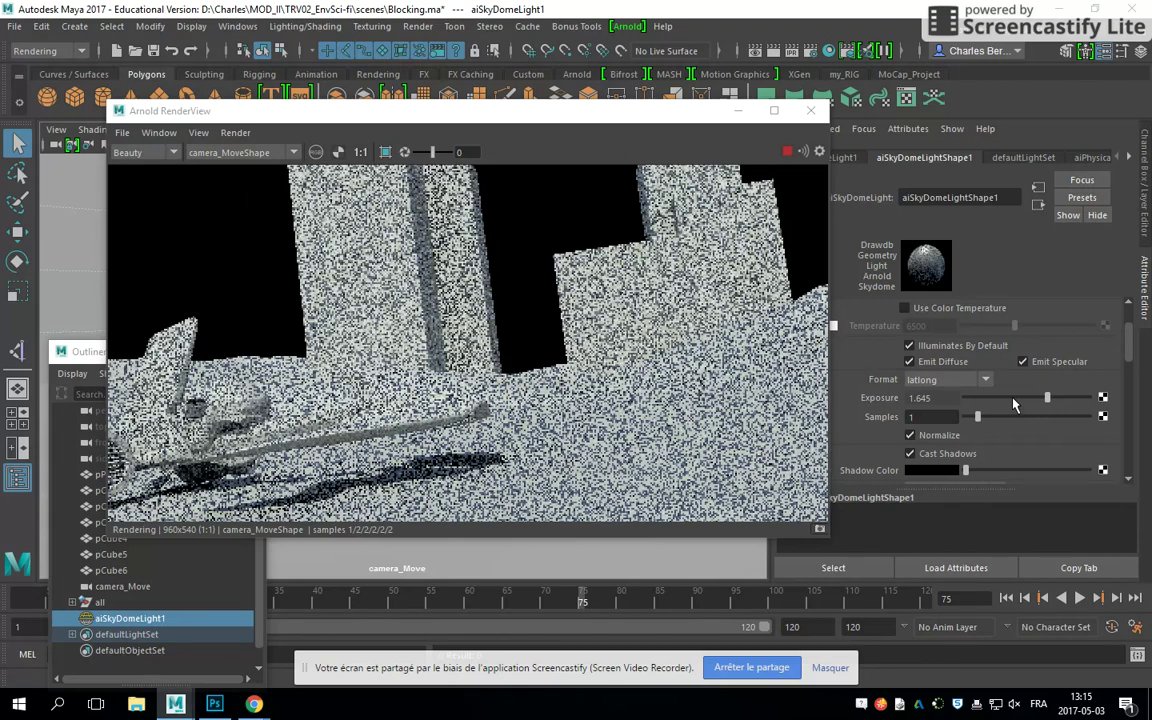
{"action": "left_click_drag", "start_coordinate": [1047, 398], "coordinate": [1012, 398]}
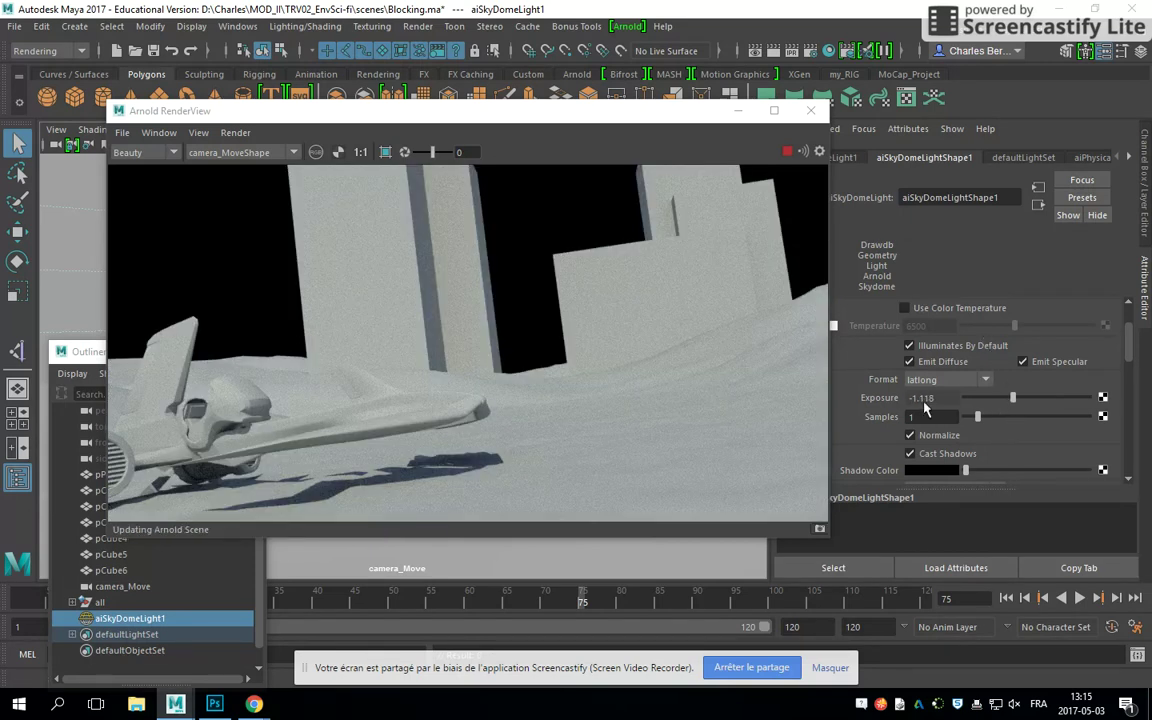
{"action": "left_click_drag", "start_coordinate": [1008, 400], "coordinate": [1015, 400]}
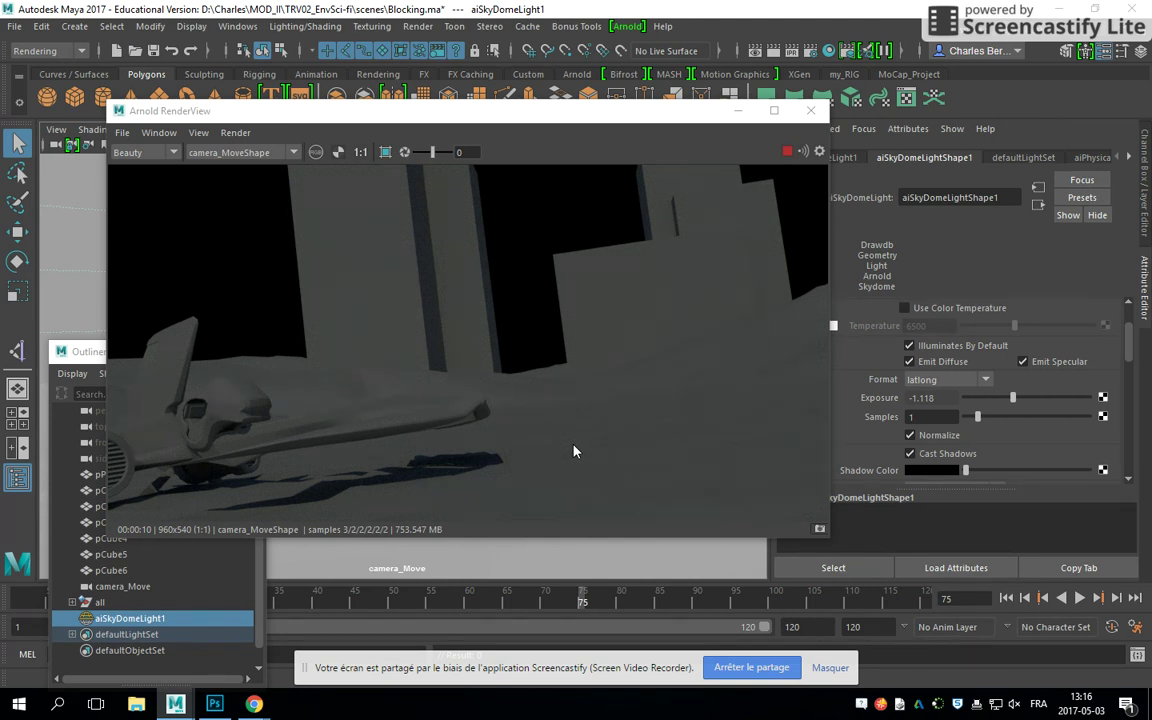
{"action": "double_click", "coordinate": [922, 398]}
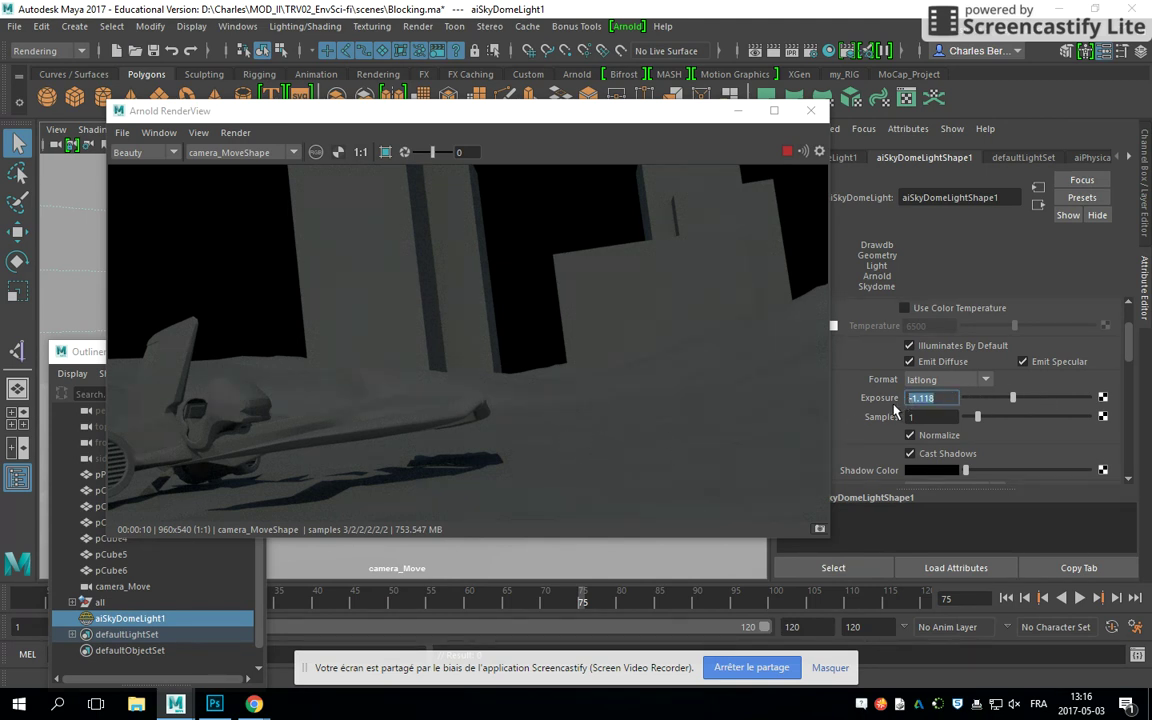
{"action": "type", "text": "0"}
{"action": "key", "text": "Return"}
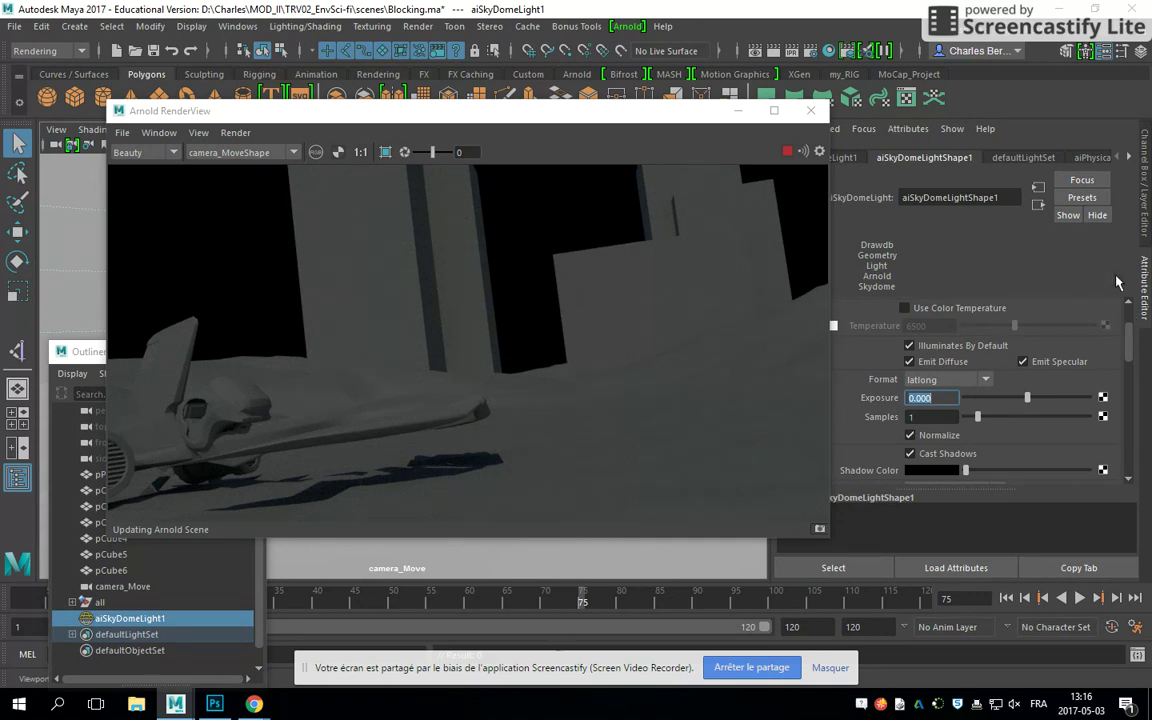
Assign the existing aiPhysicalSky1 as the environment background in the Arnold render settings and restart the live render.
{"action": "scroll", "coordinate": [1115, 290], "scroll_direction": "up", "scroll_amount": 2}
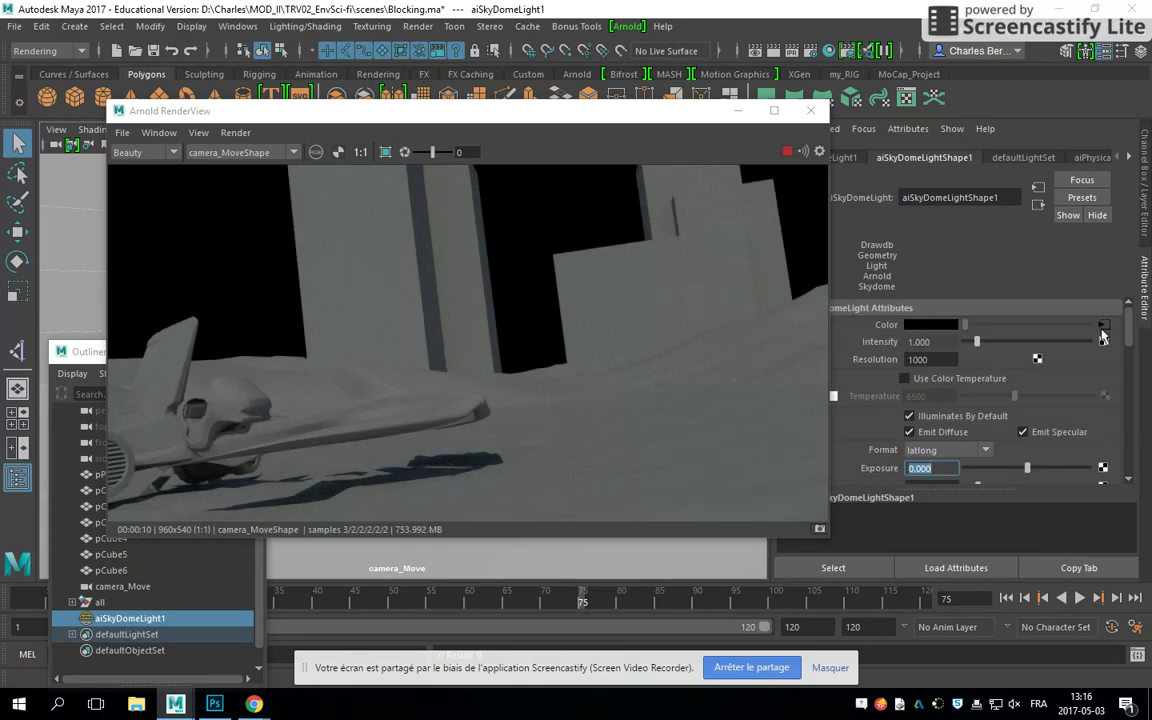
{"action": "left_click", "coordinate": [1104, 326]}
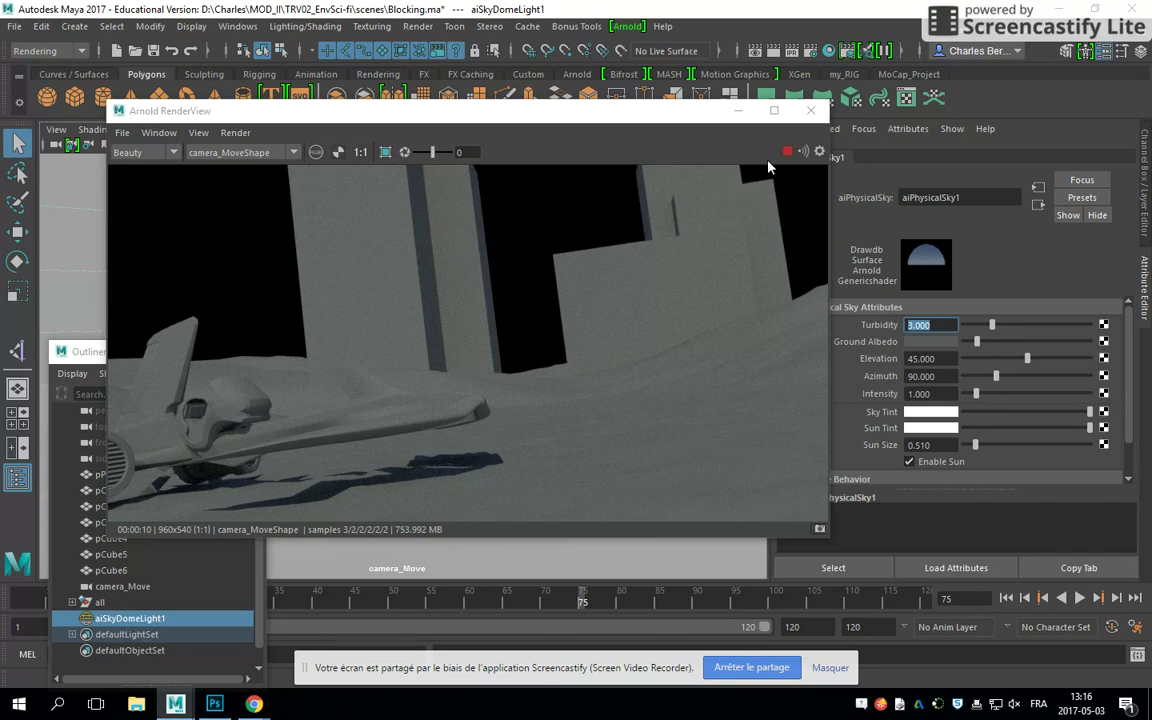
{"action": "left_click", "coordinate": [811, 50]}
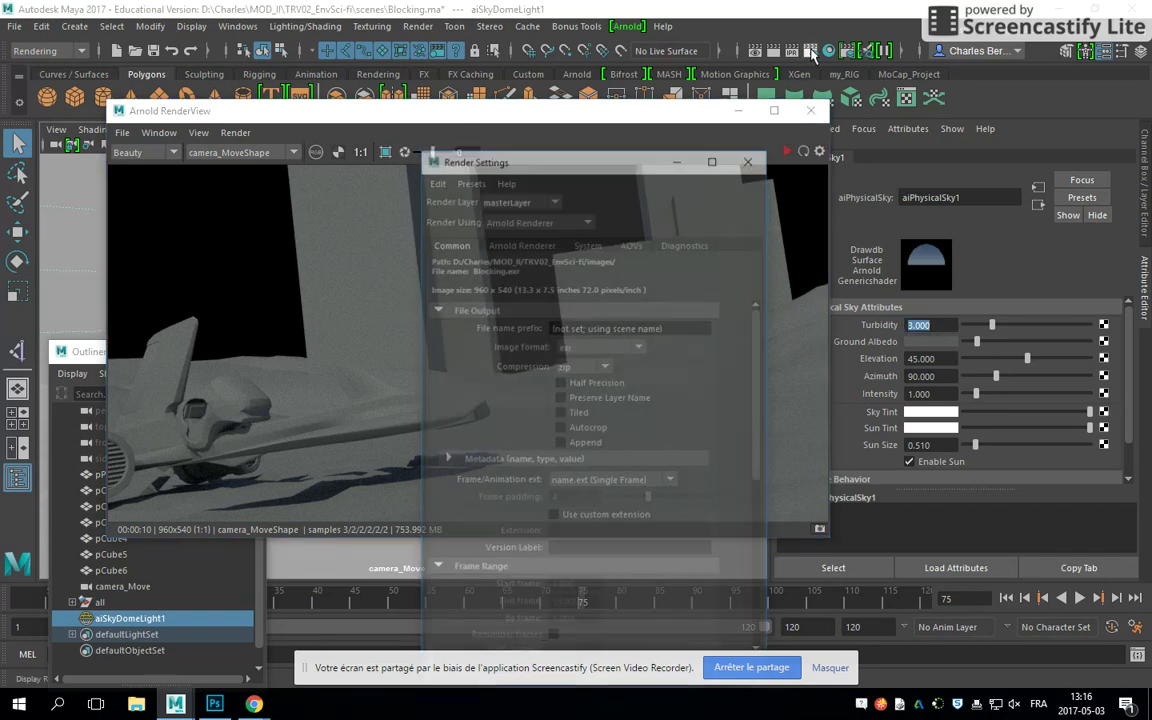
{"action": "left_click", "coordinate": [533, 244]}
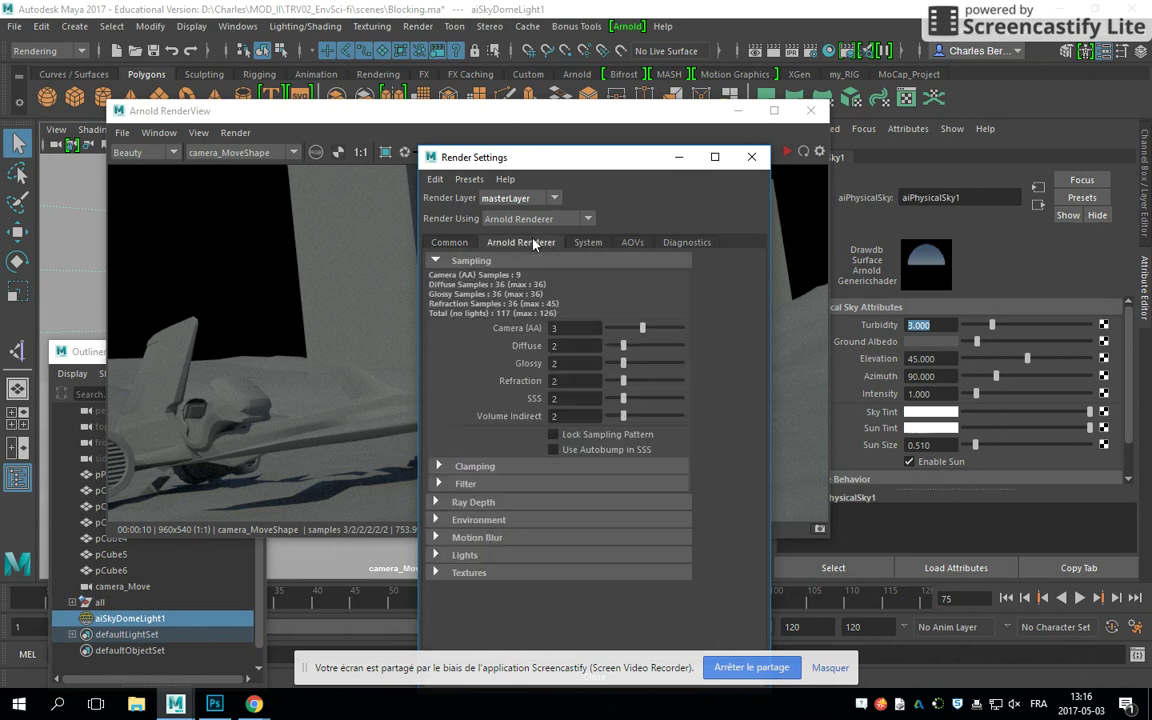
{"action": "left_click", "coordinate": [437, 521]}
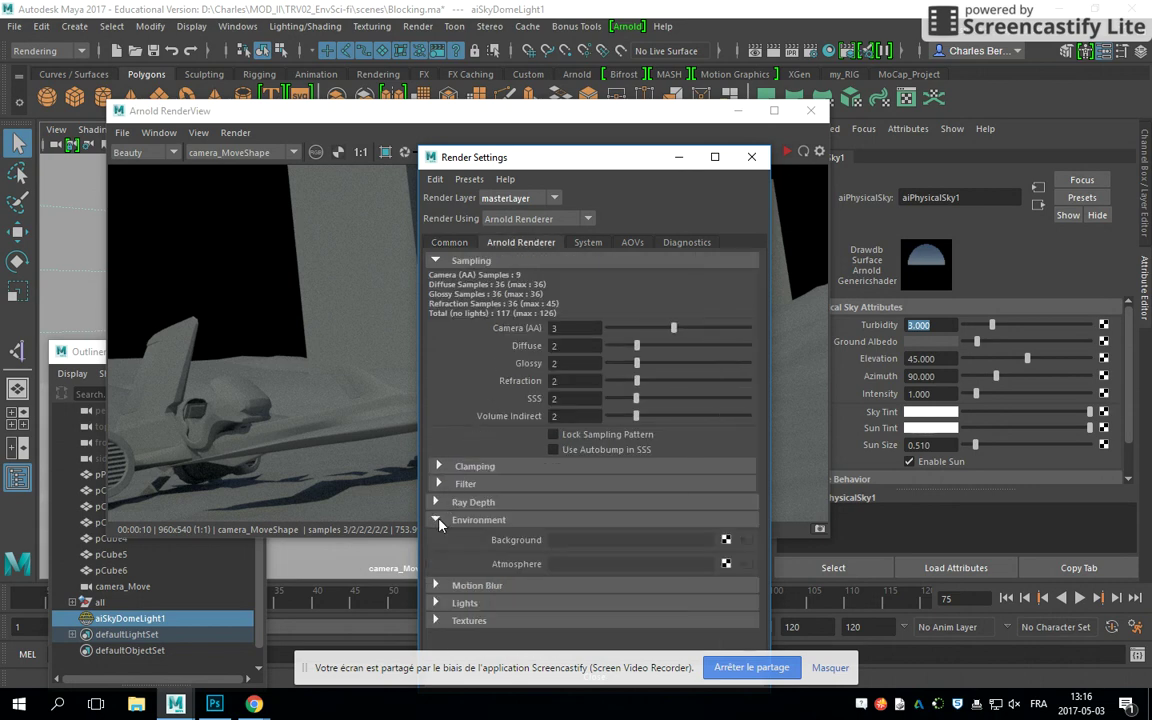
{"action": "right_click", "coordinate": [727, 541]}
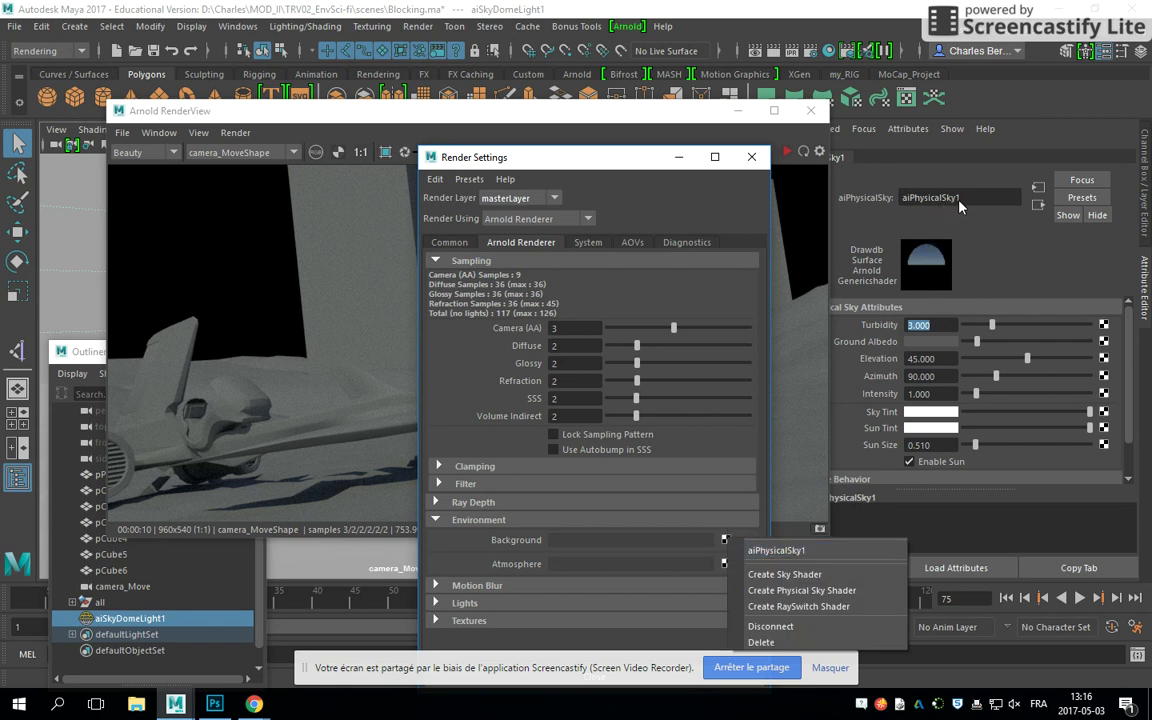
{"action": "left_click", "coordinate": [790, 549]}
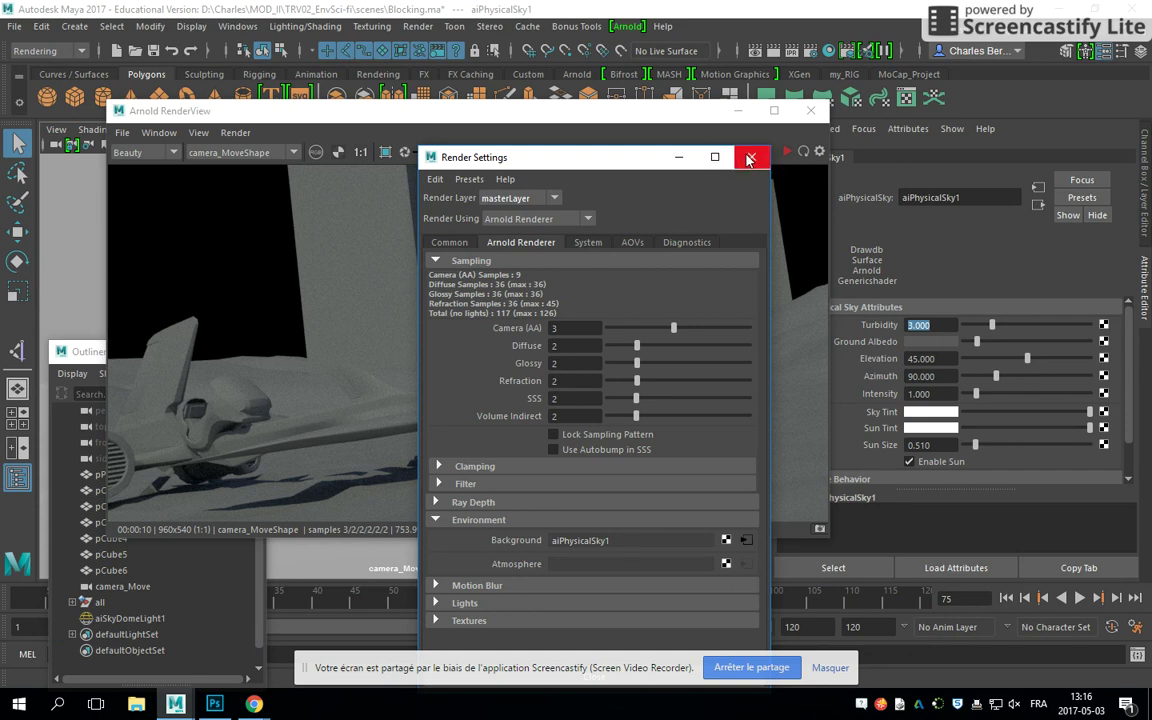
{"action": "left_click_drag", "start_coordinate": [610, 157], "coordinate": [914, 198]}
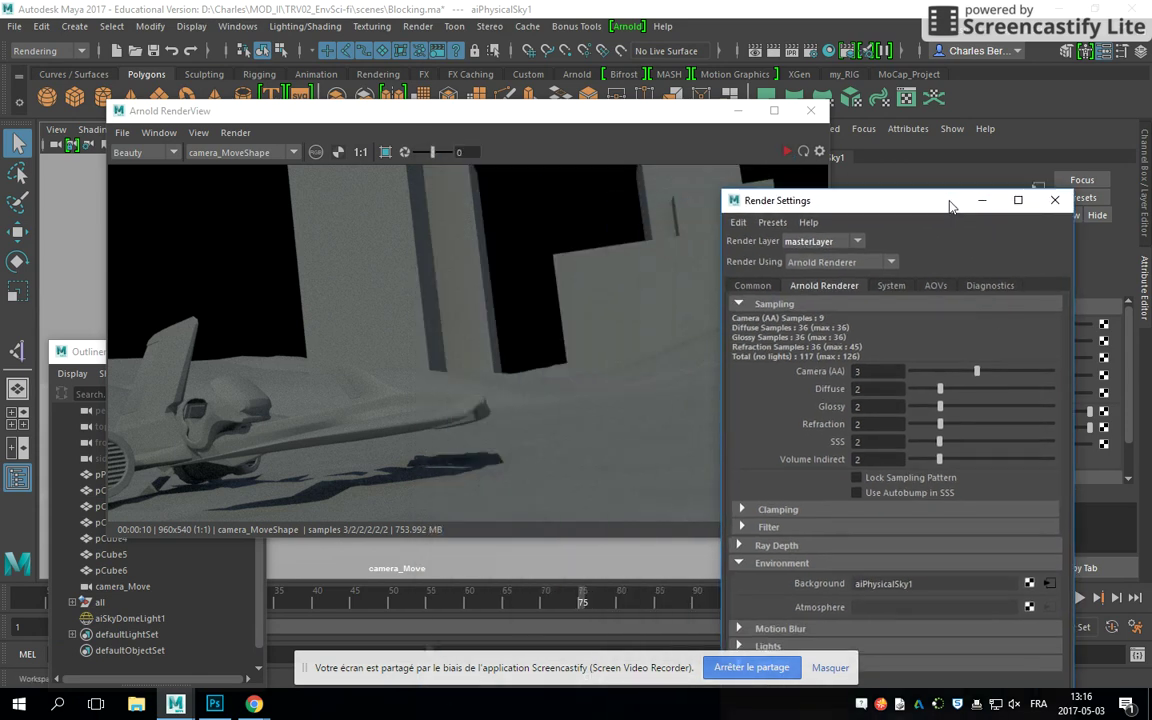
{"action": "left_click", "coordinate": [783, 155]}
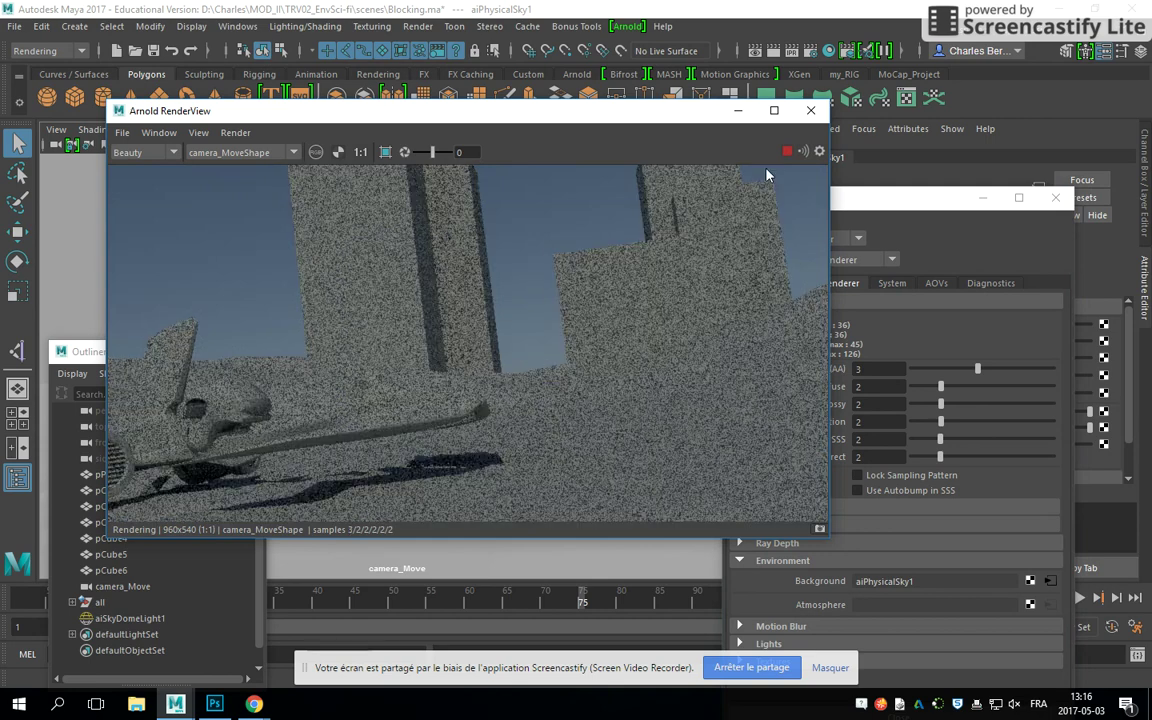
Set the Arnold samples to Camera 2, Diffuse 1, Glossy 1, and Refraction, SSS and Volume Indirect 0, and rerun the render.
{"action": "left_click_drag", "start_coordinate": [860, 199], "coordinate": [720, 147]}
{"action": "left_click_drag", "start_coordinate": [797, 330], "coordinate": [770, 365]}
{"action": "left_click_drag", "start_coordinate": [797, 383], "coordinate": [770, 383]}
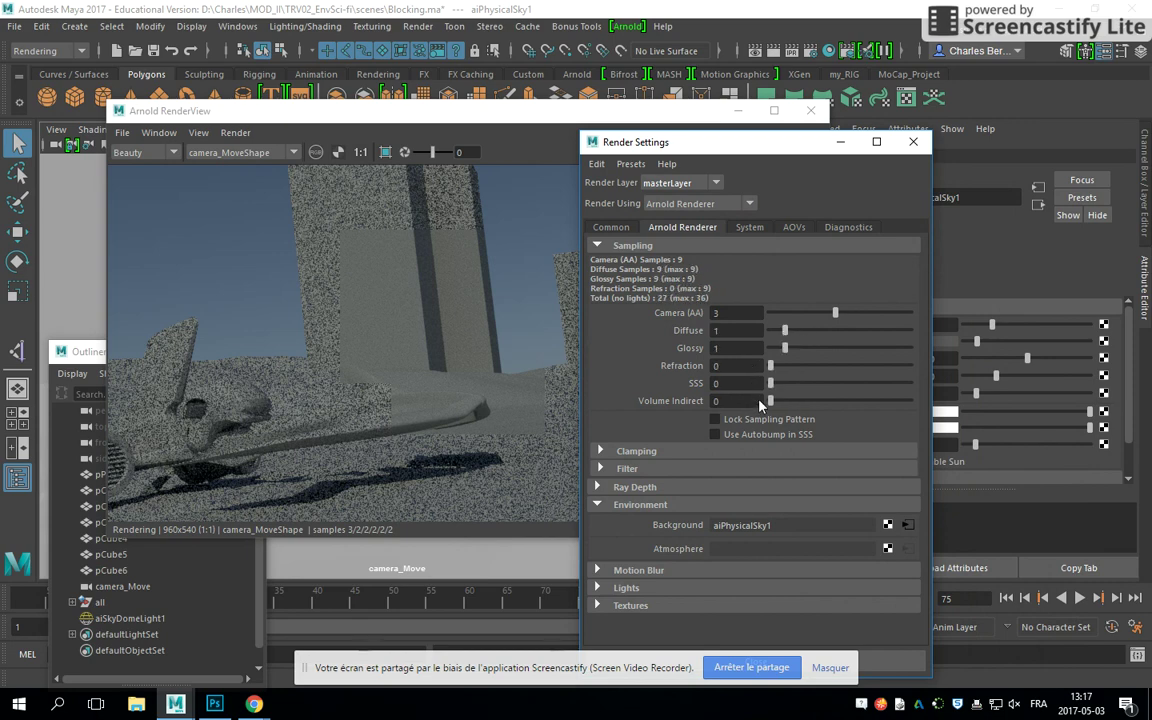
{"action": "left_click_drag", "start_coordinate": [823, 318], "coordinate": [823, 314]}
{"action": "left_click", "coordinate": [913, 141]}
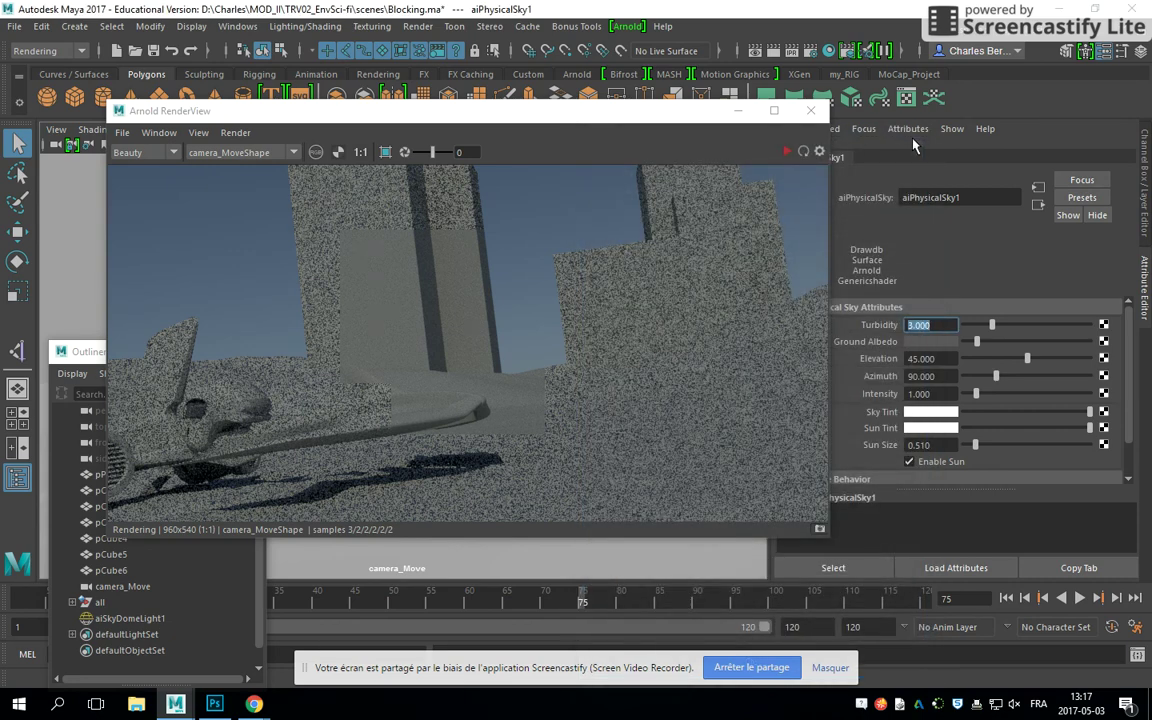
{"action": "left_click", "coordinate": [787, 152]}
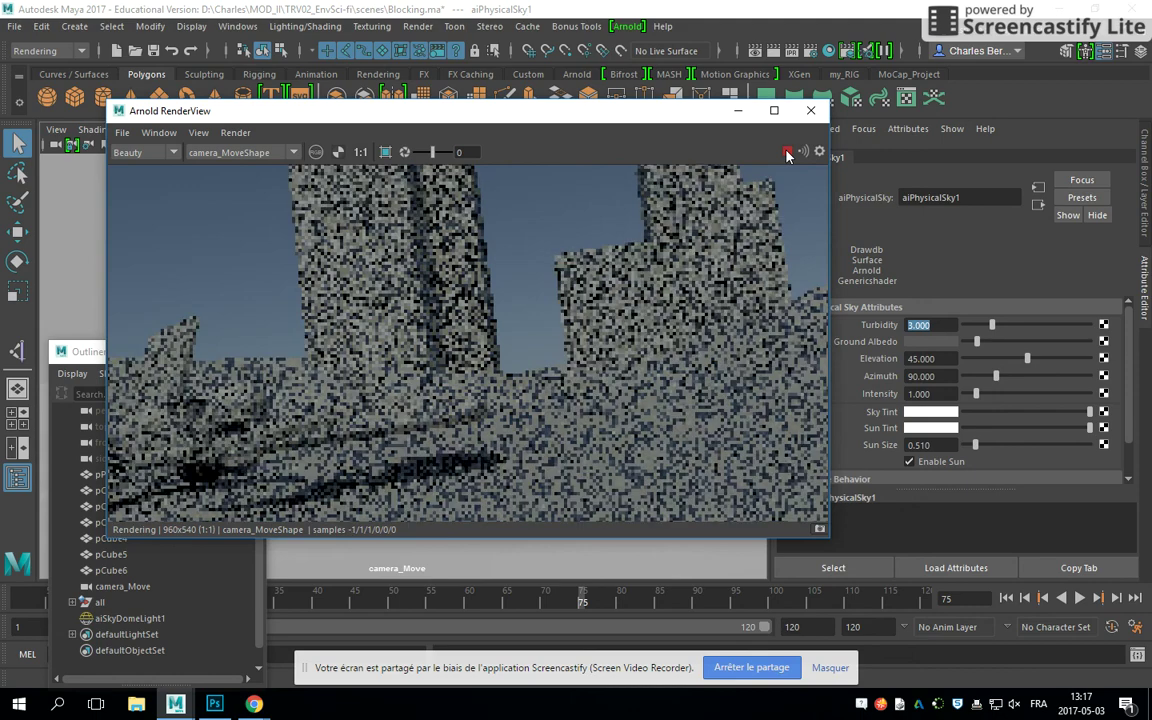
Set the physical sky's sun elevation to 10.
{"action": "left_click", "coordinate": [918, 359]}
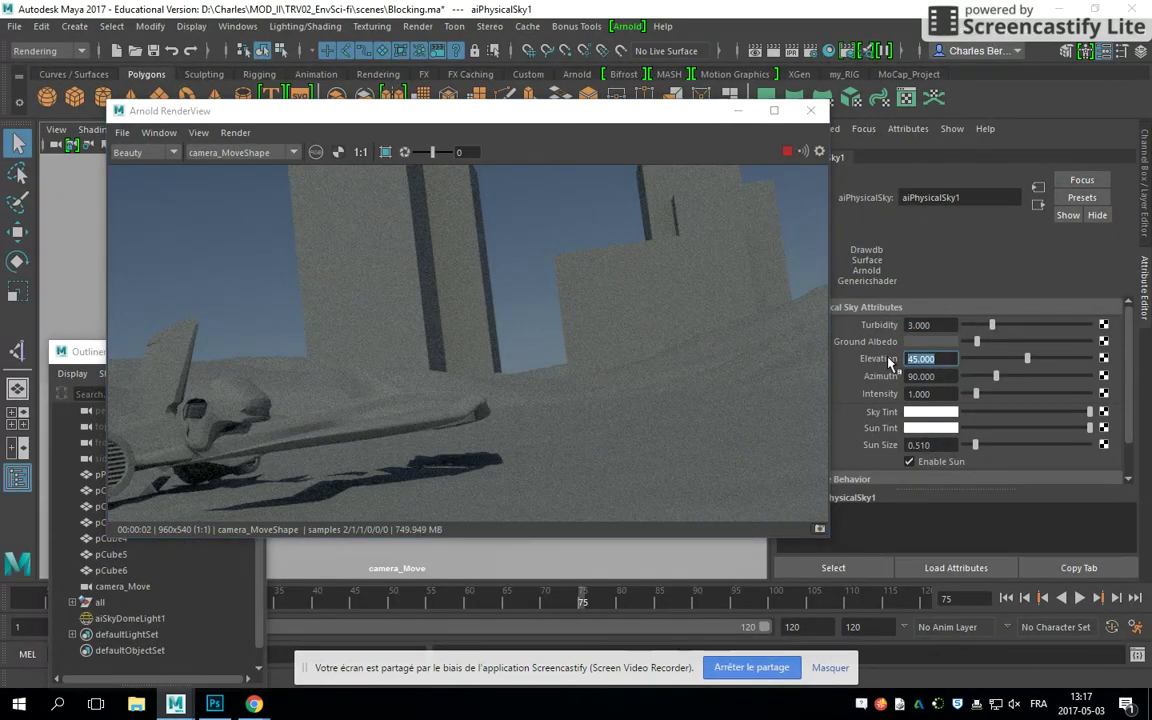
{"action": "type", "text": "10"}
{"action": "key", "text": "Return"}
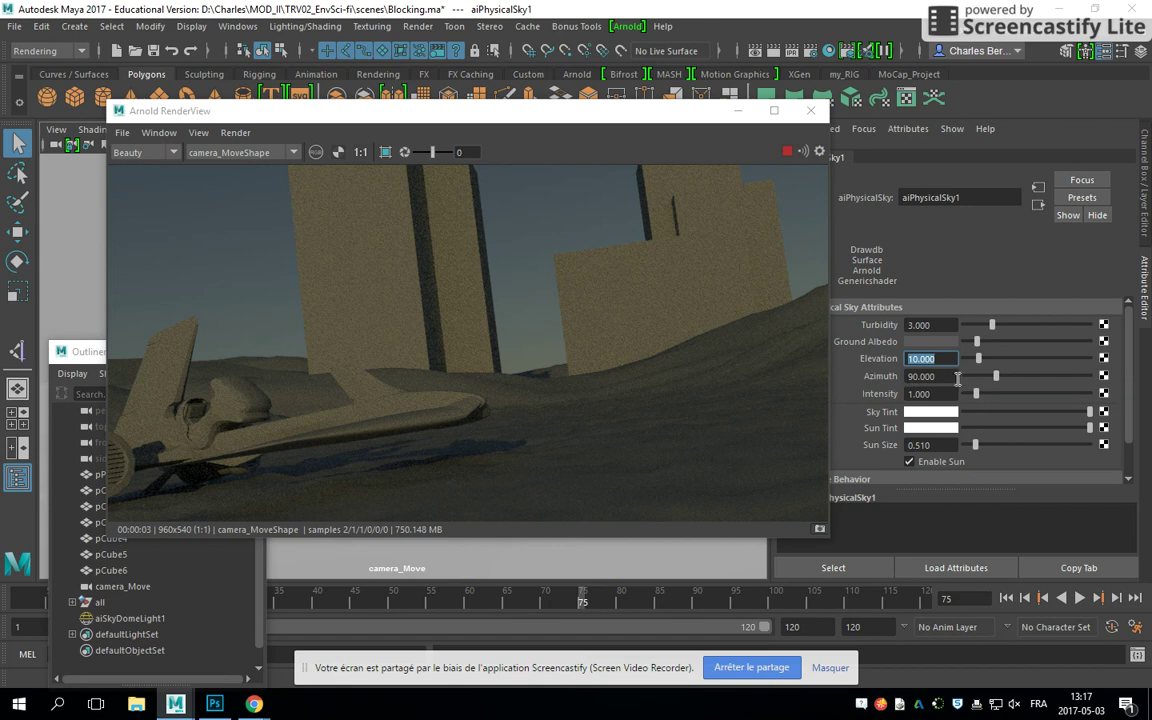
Set the physical sky's azimuth to 260 and fine-tune it to about 278.
{"action": "key", "text": "Tab"}
{"action": "type", "text": "260"}
{"action": "key", "text": "Return"}
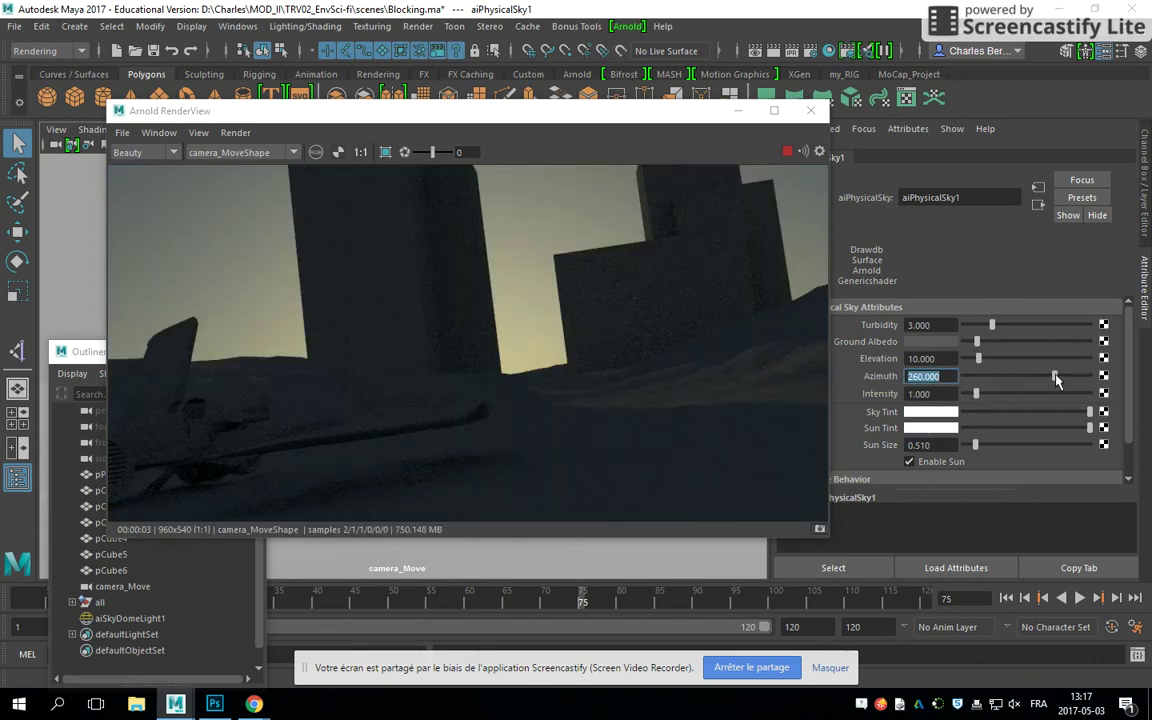
{"action": "left_click_drag", "start_coordinate": [1055, 375], "coordinate": [1058, 377]}
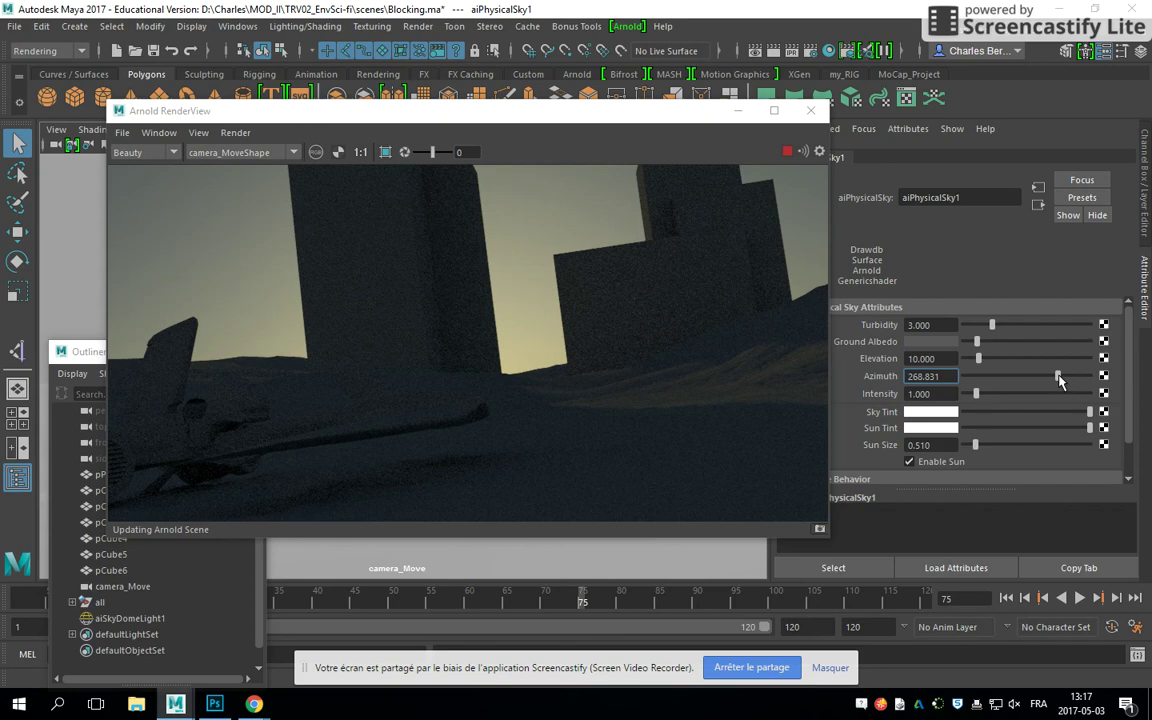
{"action": "left_click_drag", "start_coordinate": [1059, 377], "coordinate": [1062, 379]}
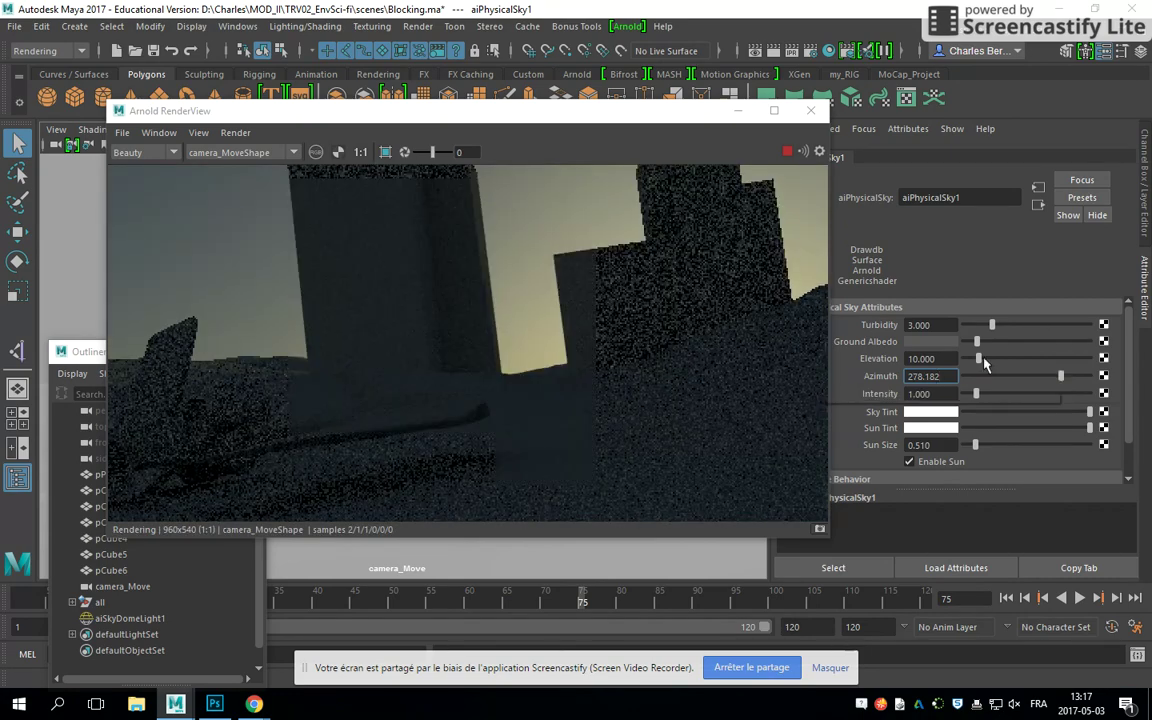
Raise the physical sky's sun elevation in stages to about 32.7.
{"action": "left_click_drag", "start_coordinate": [983, 359], "coordinate": [993, 360]}
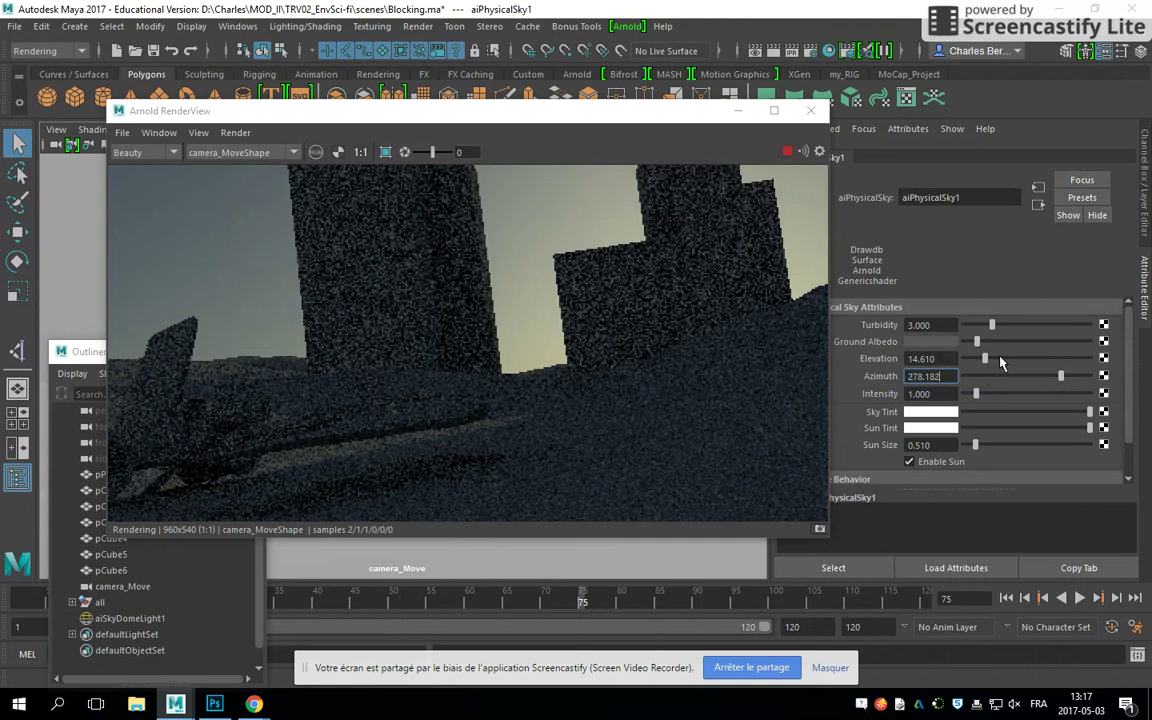
{"action": "left_click", "coordinate": [1000, 360]}
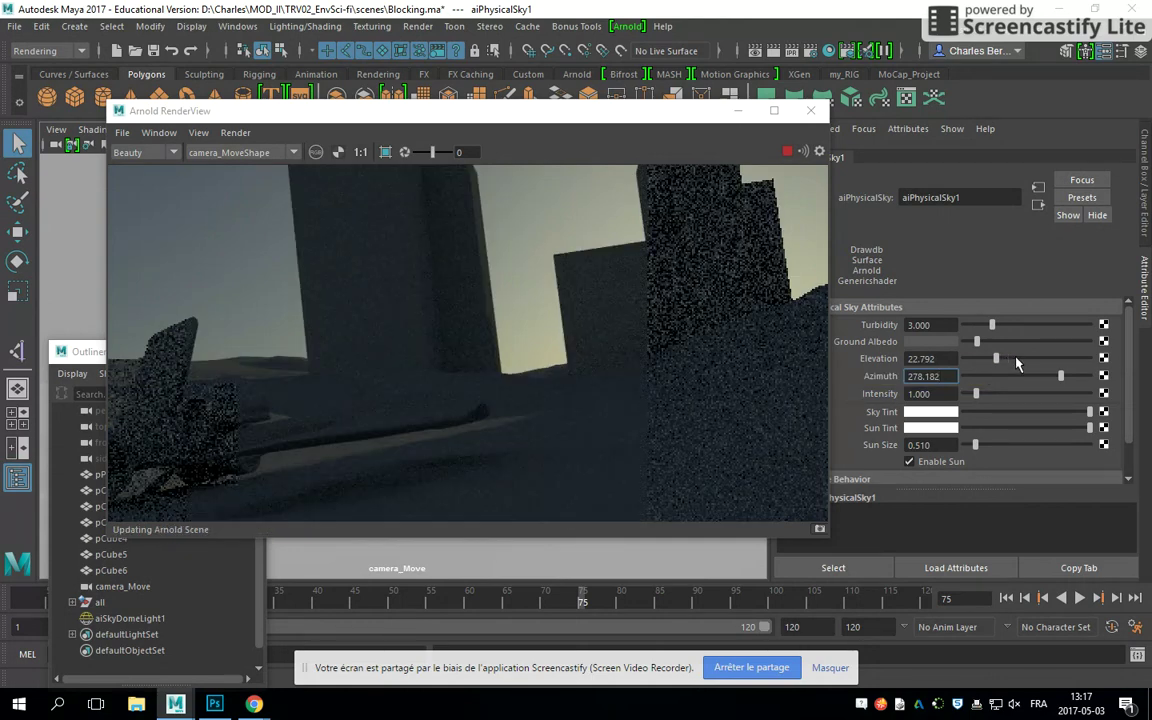
{"action": "left_click", "coordinate": [1016, 360]}
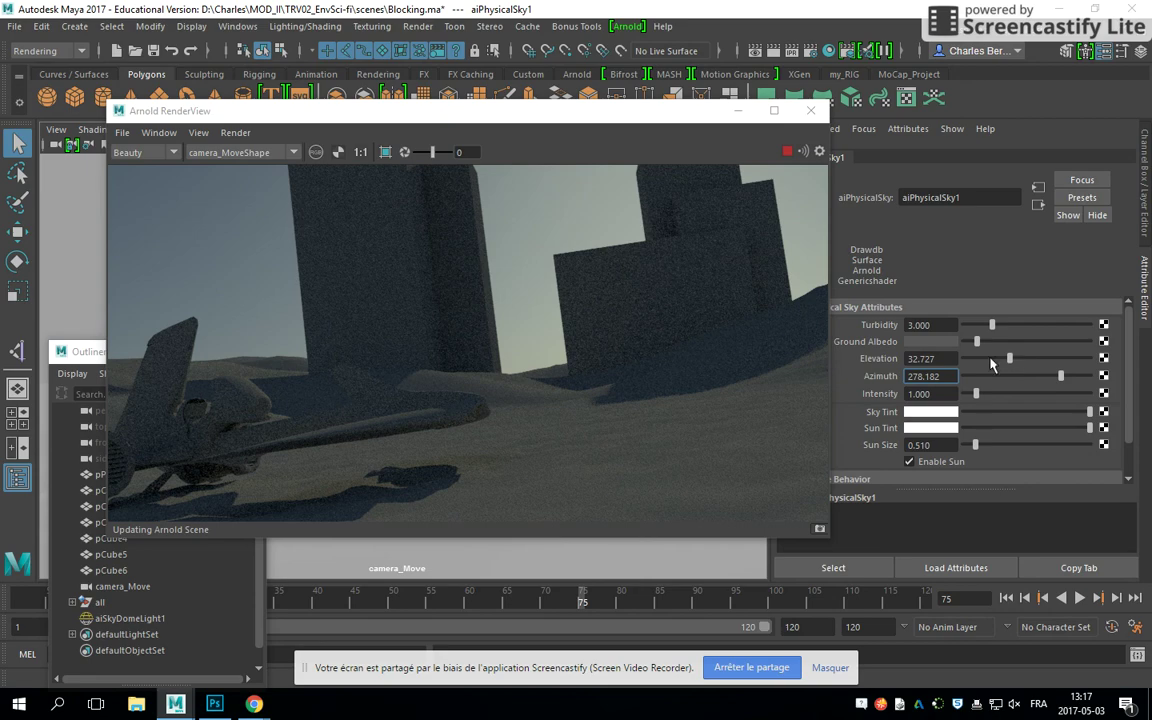
Lower the physical sky's sun elevation to about 18.7 and its azimuth to about 229.
{"action": "left_click", "coordinate": [990, 359]}
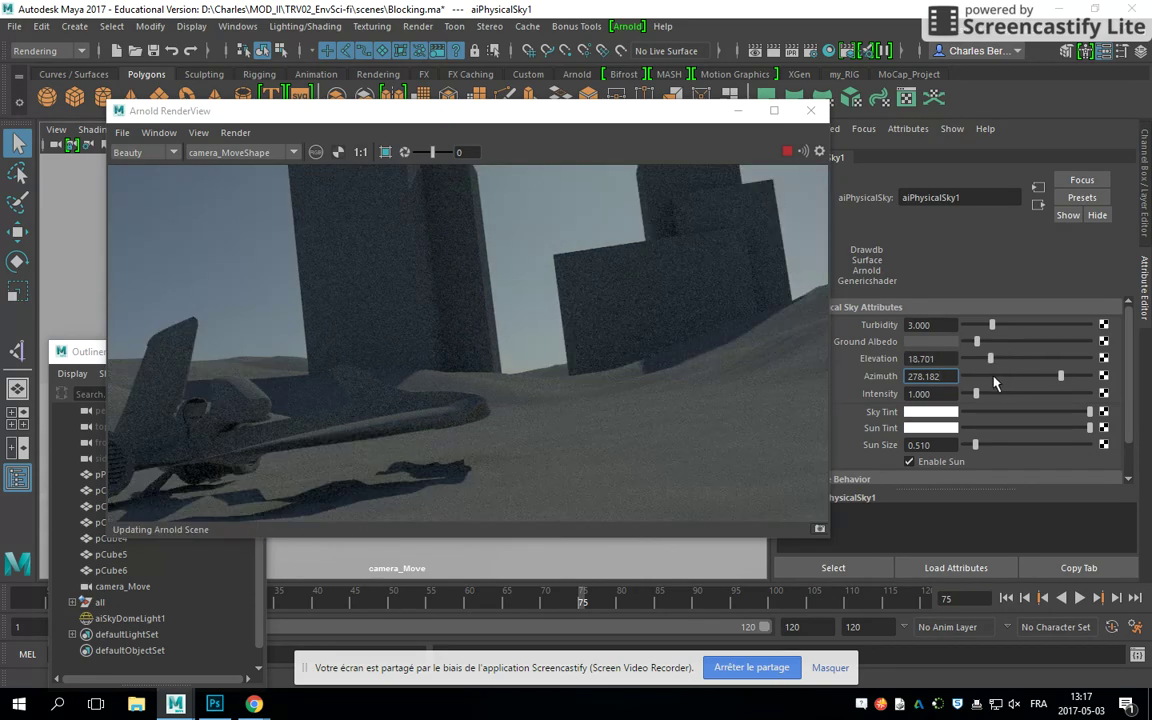
{"action": "left_click", "coordinate": [1044, 378]}
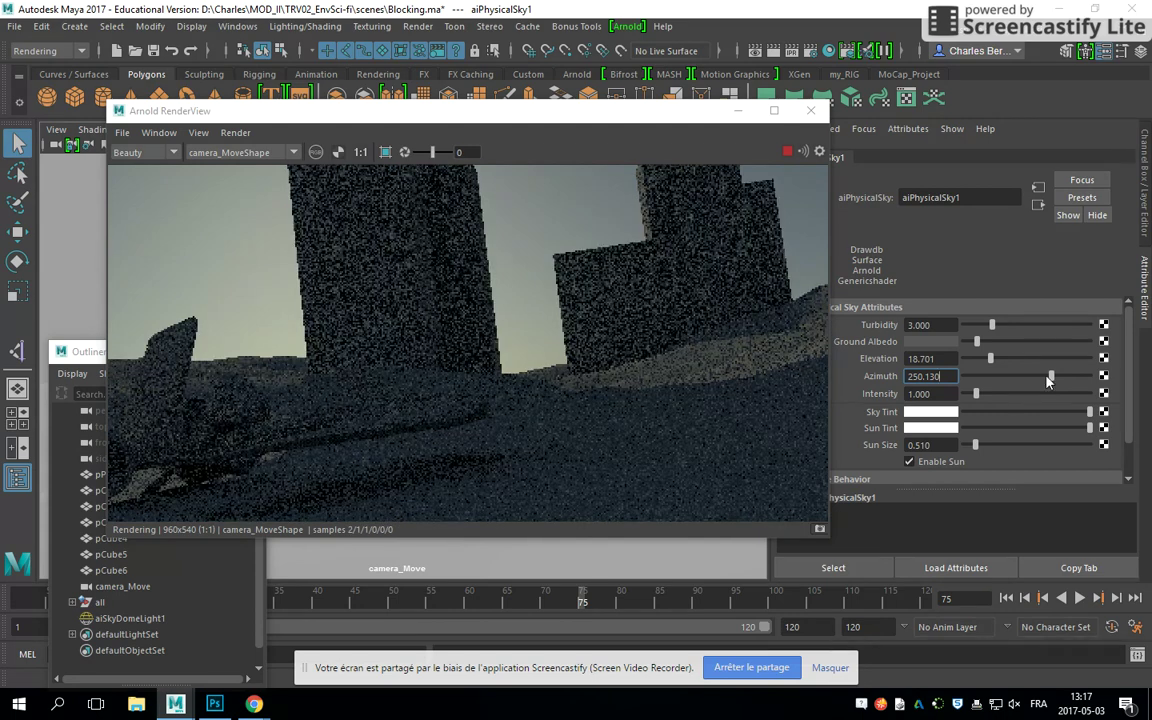
{"action": "left_click_drag", "start_coordinate": [1049, 380], "coordinate": [1041, 380]}
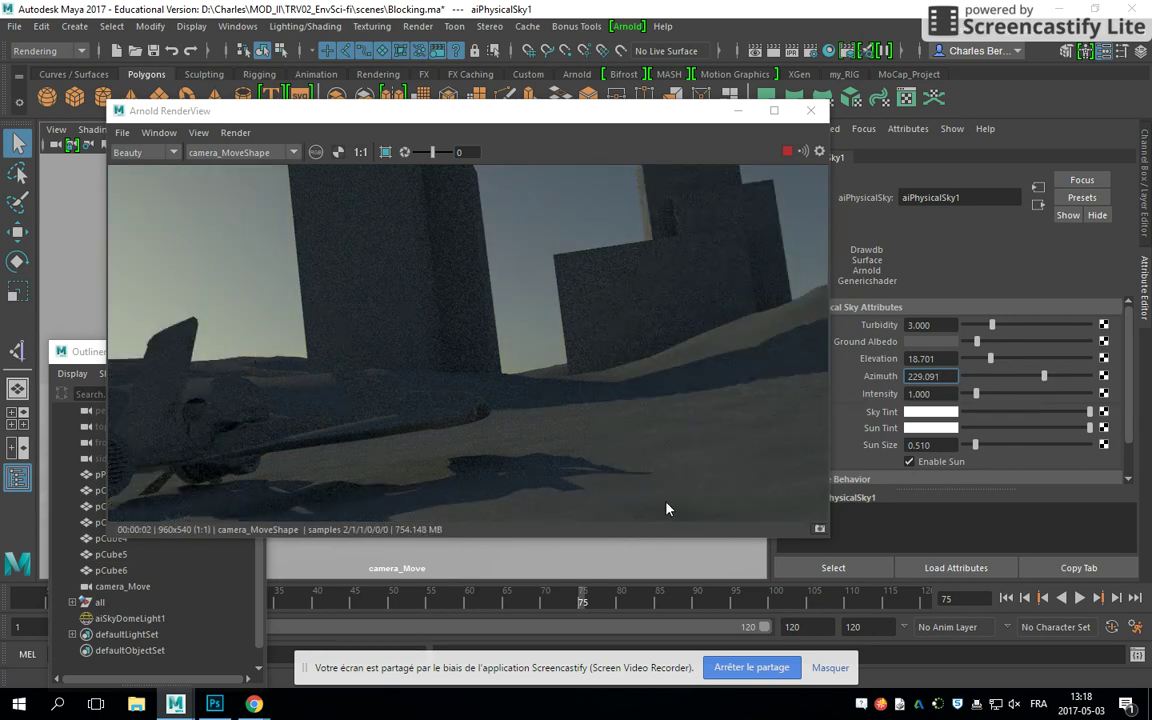
Set the physical sky's intensity to about 1.51 and, after trying low and high values, its turbidity to 4.
{"action": "left_click_drag", "start_coordinate": [976, 393], "coordinate": [990, 397]}
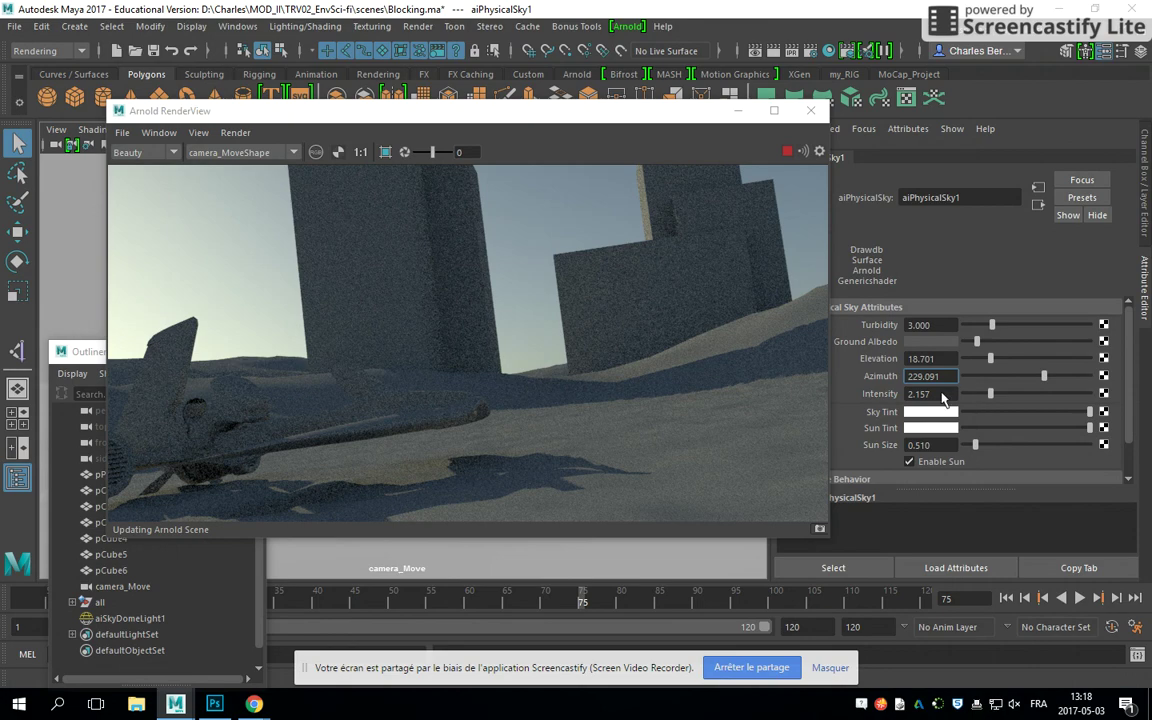
{"action": "left_click", "coordinate": [982, 394]}
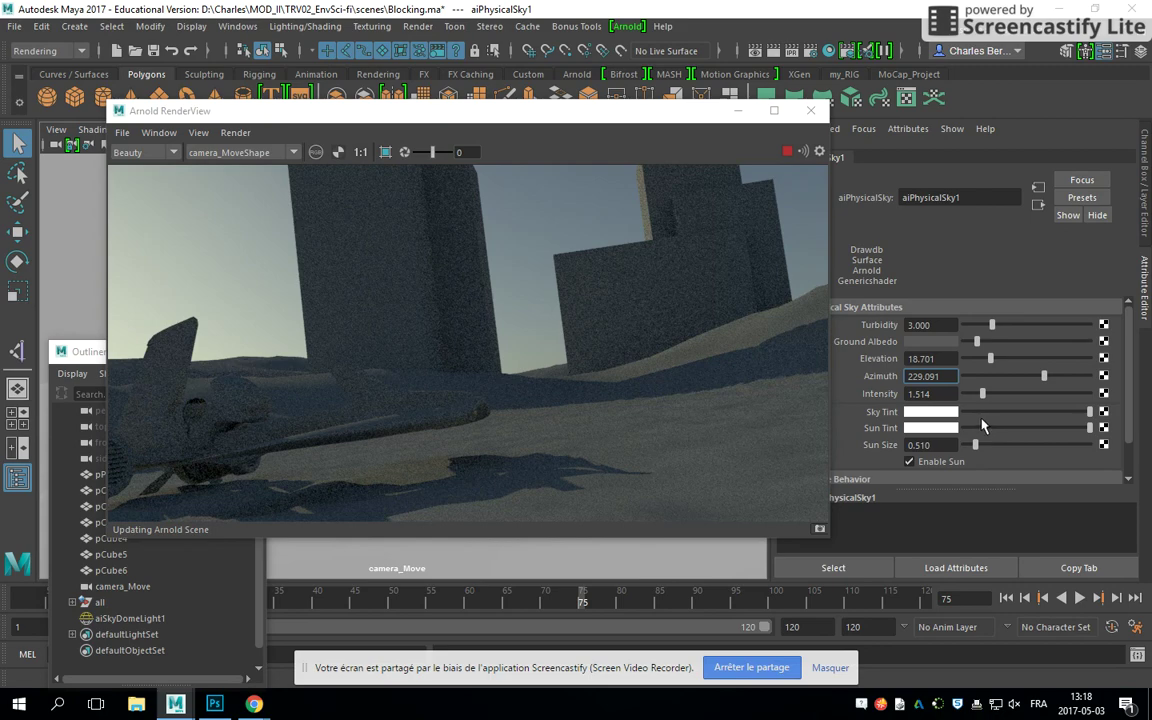
{"action": "left_click", "coordinate": [968, 326]}
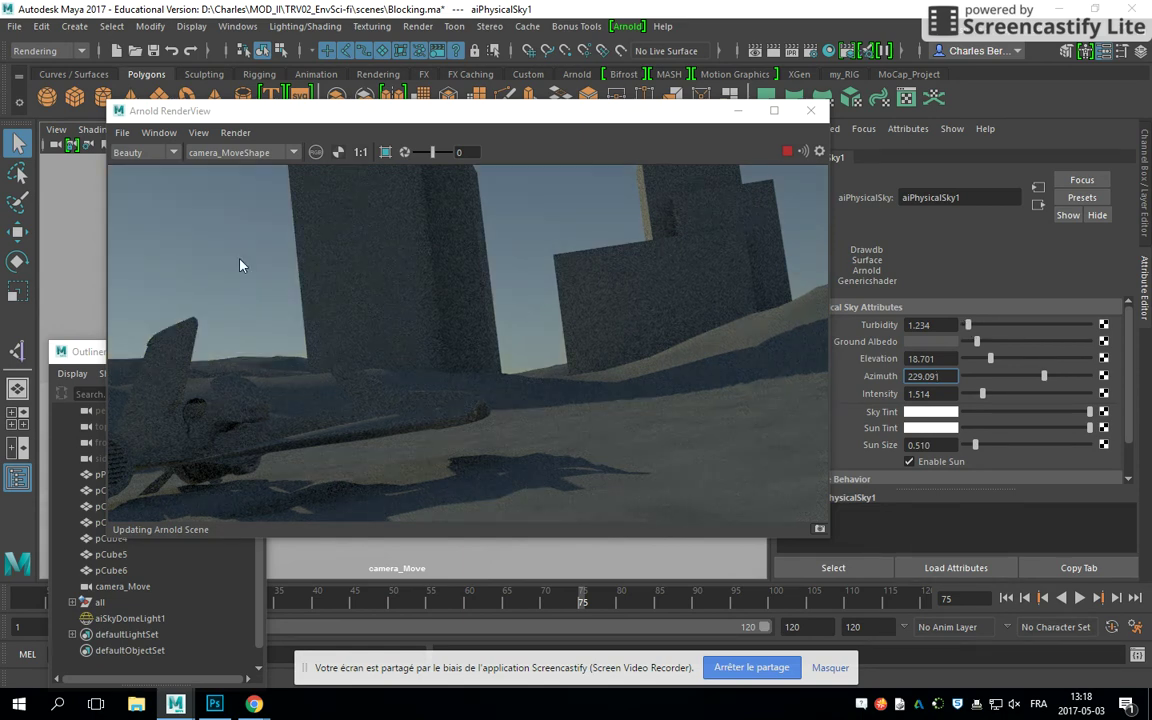
{"action": "left_click", "coordinate": [1049, 326]}
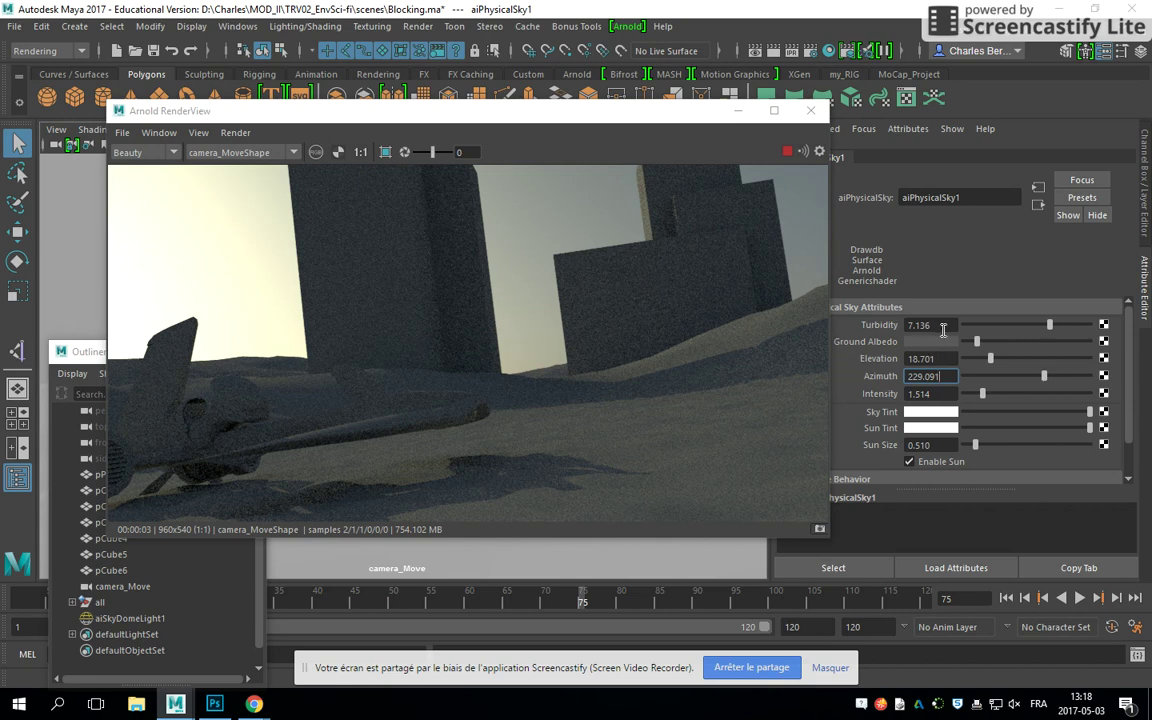
{"action": "left_click_drag", "start_coordinate": [949, 325], "coordinate": [900, 326]}
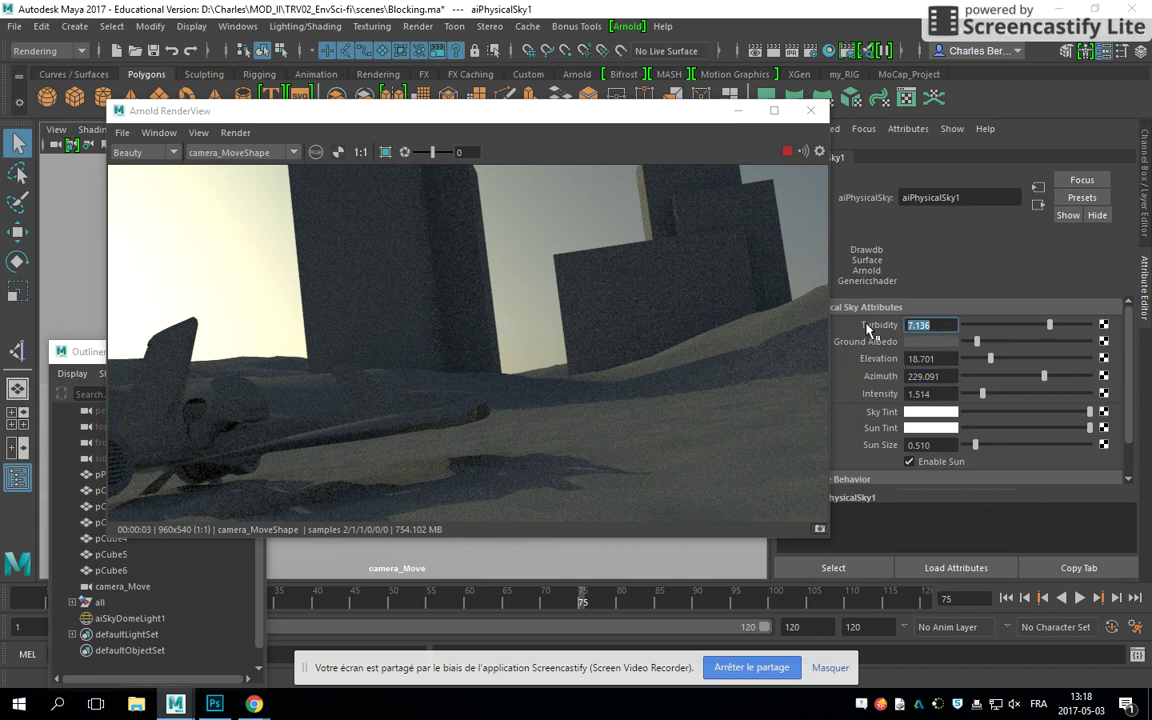
{"action": "type", "text": "4"}
{"action": "key", "text": "Return"}
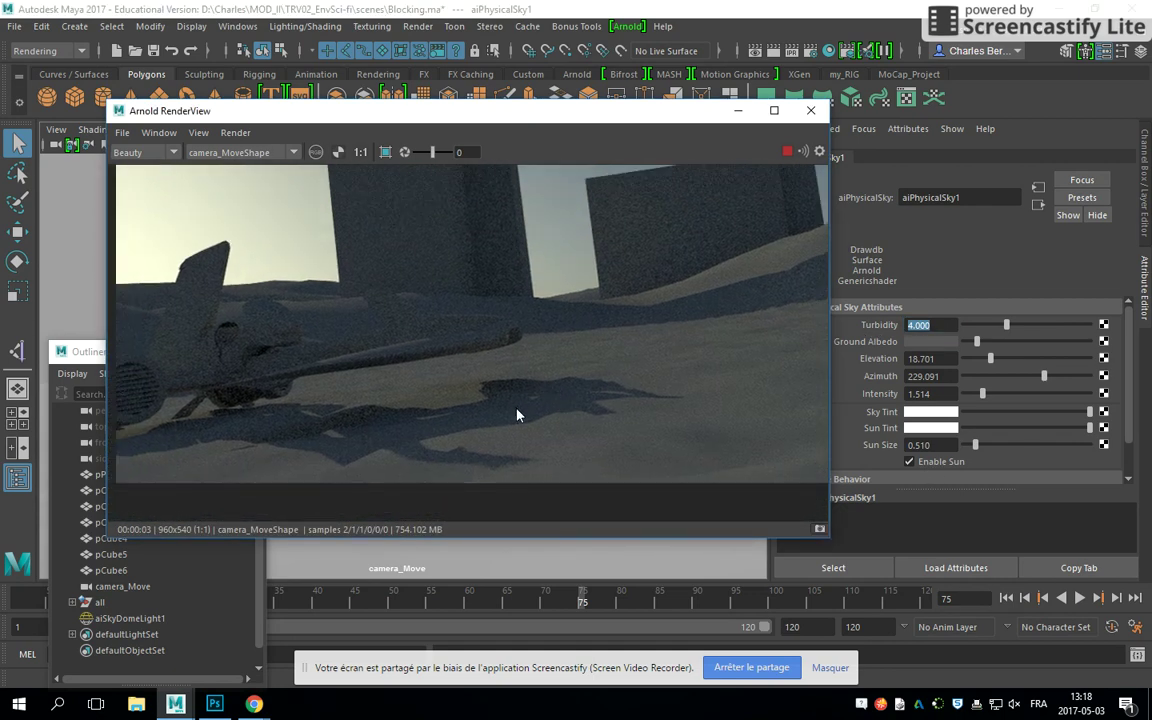
Try a sun size of 30 on the physical sky and reduce it to 20.
{"action": "left_click", "coordinate": [849, 445]}
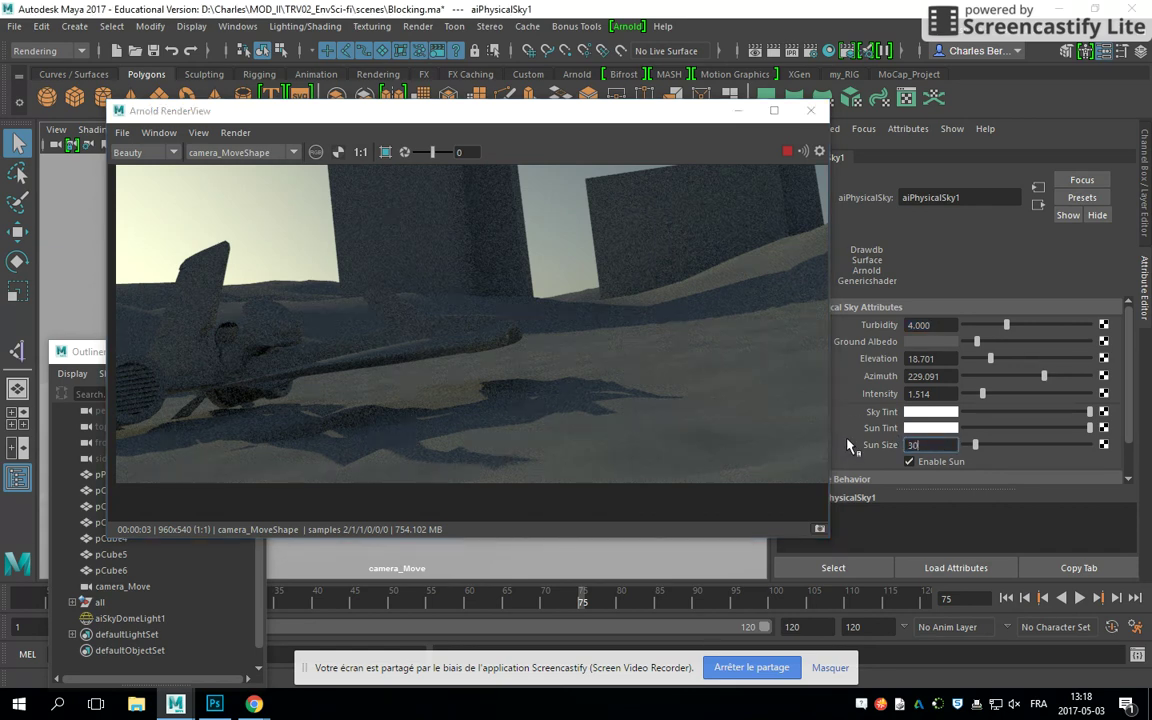
{"action": "type", "text": "30"}
{"action": "key", "text": "Return"}
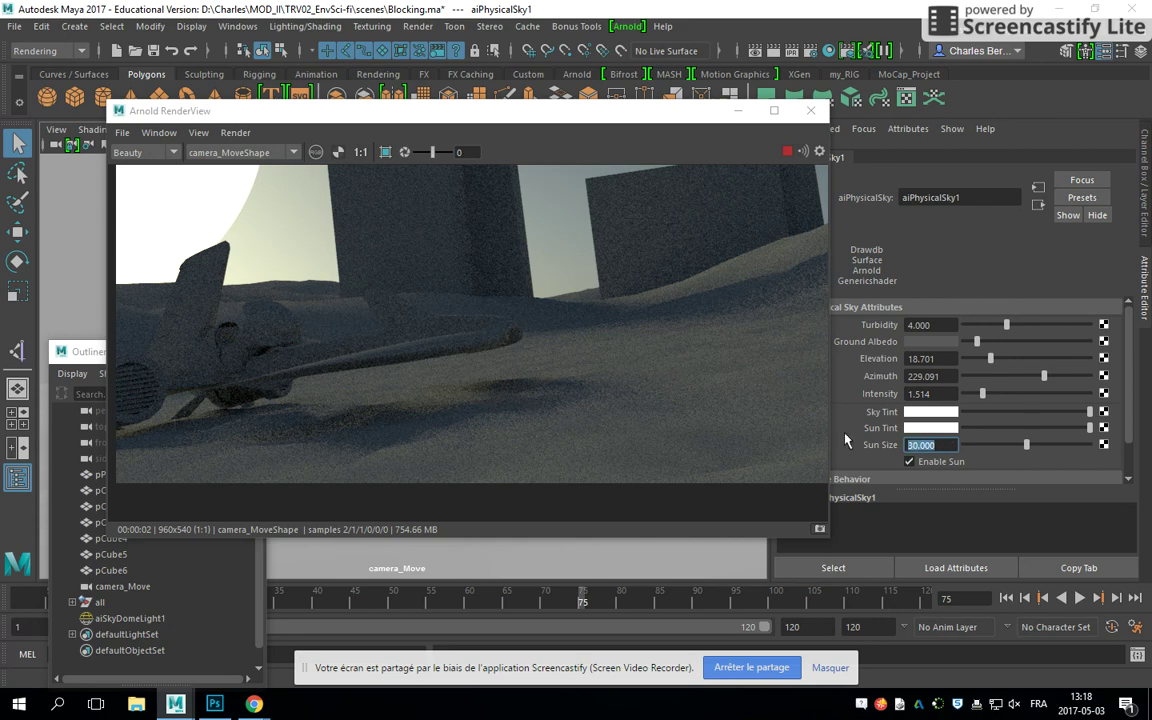
{"action": "type", "text": "20"}
{"action": "key", "text": "Return"}
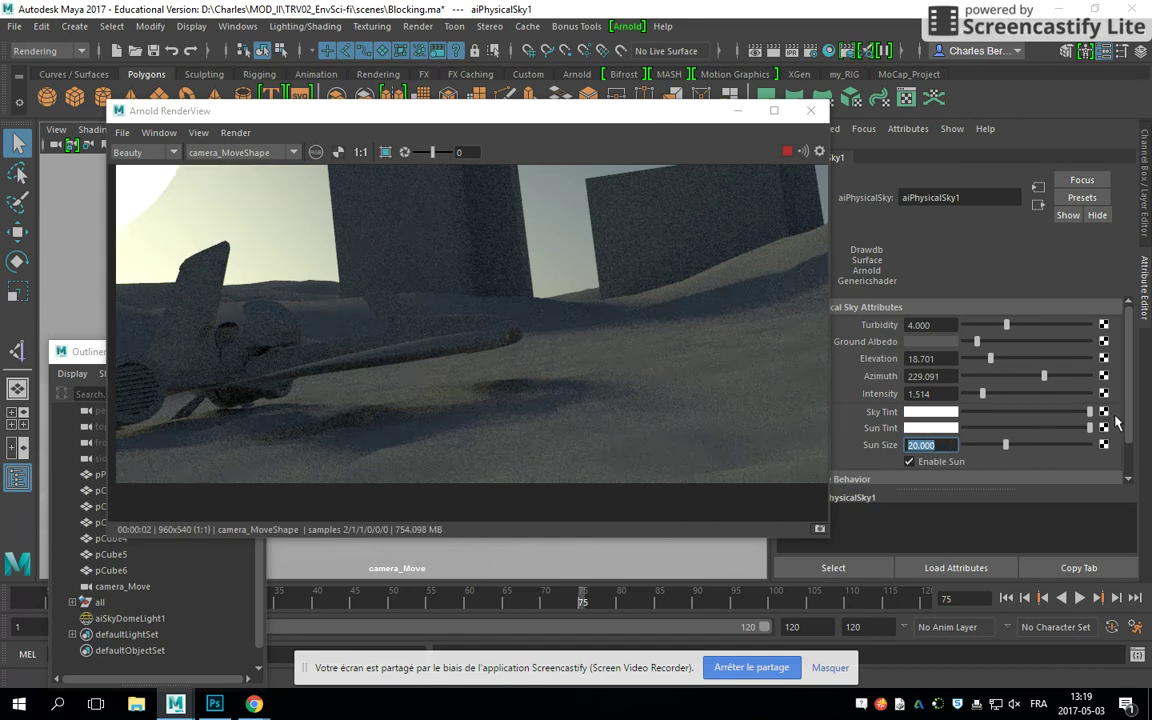
Bring the sun disc into view in the render and set the physical sky's turbidity to 6.
{"action": "left_click_drag", "start_coordinate": [590, 110], "coordinate": [603, 137]}
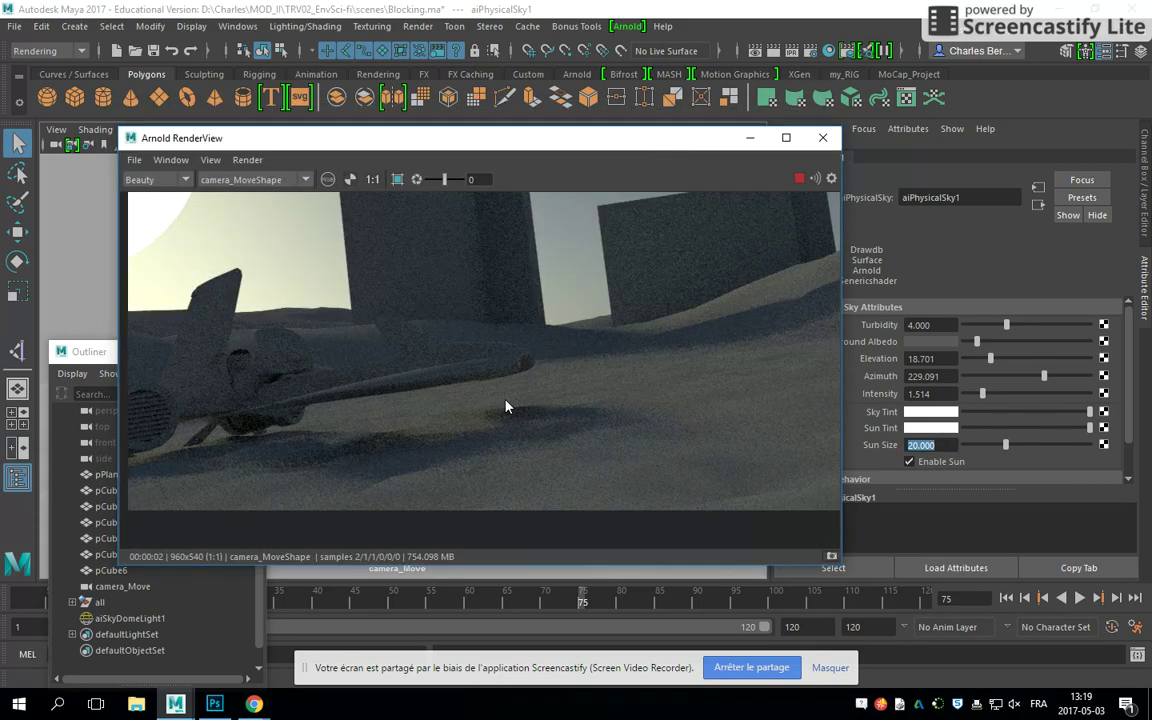
{"action": "middle_click_drag", "start_coordinate": [506, 404], "coordinate": [550, 490]}
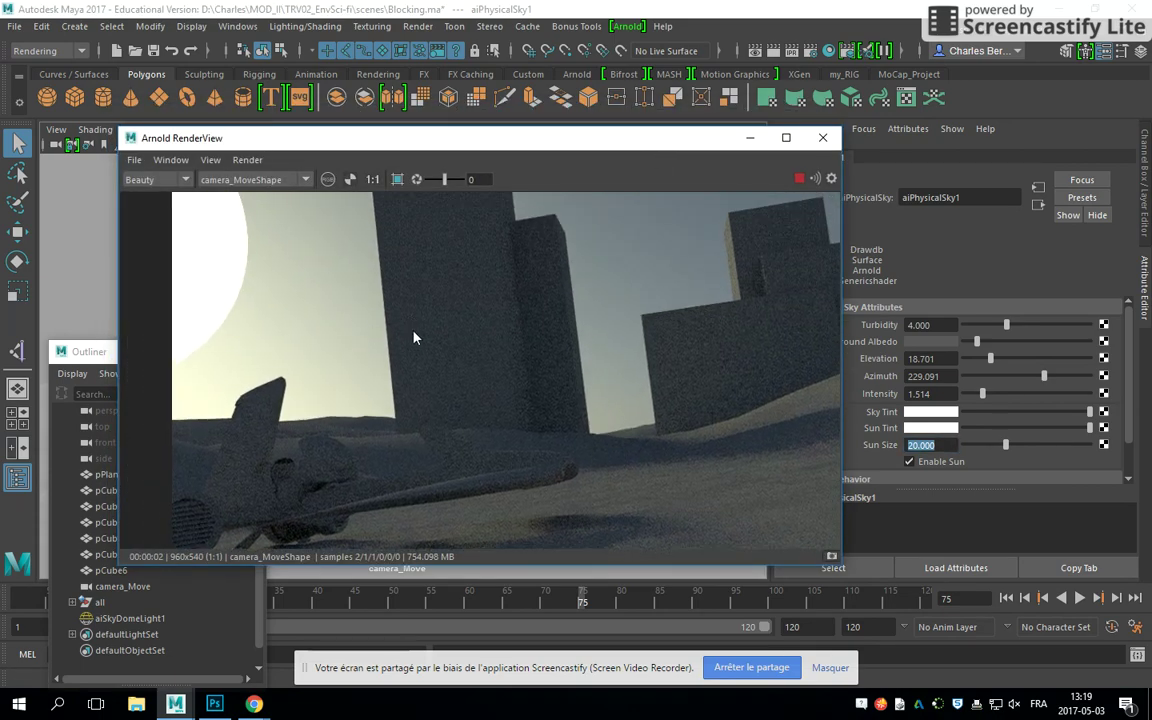
{"action": "left_click_drag", "start_coordinate": [644, 147], "coordinate": [558, 142]}
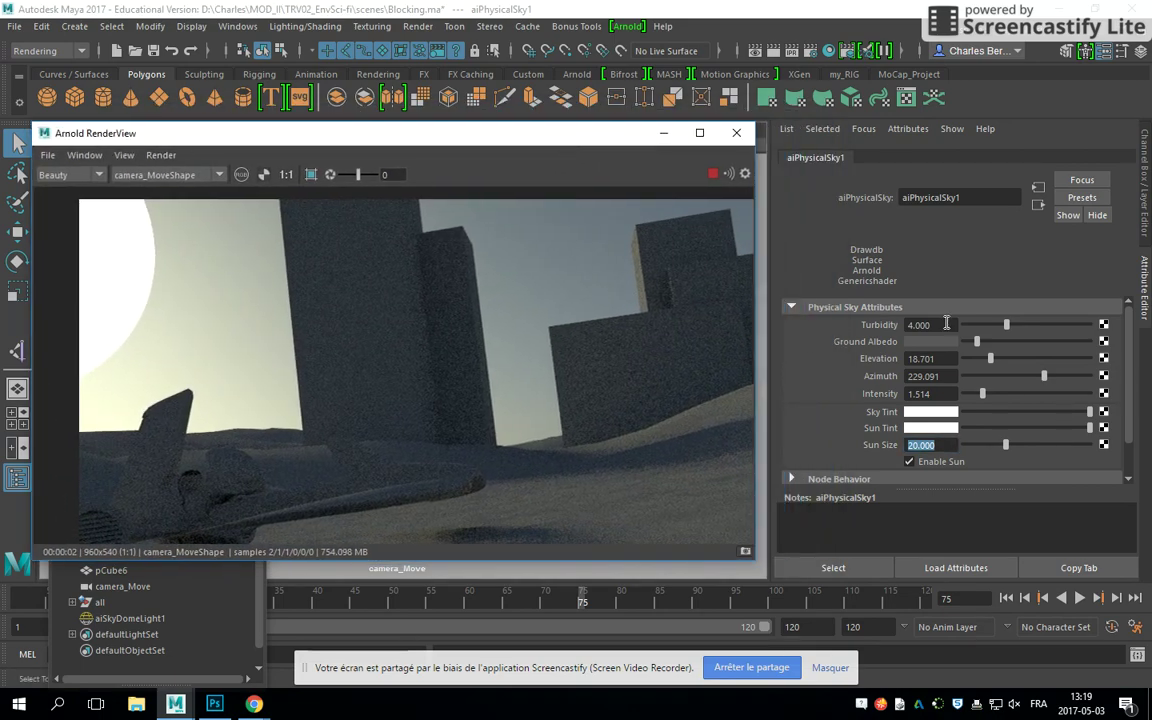
{"action": "left_click", "coordinate": [918, 325]}
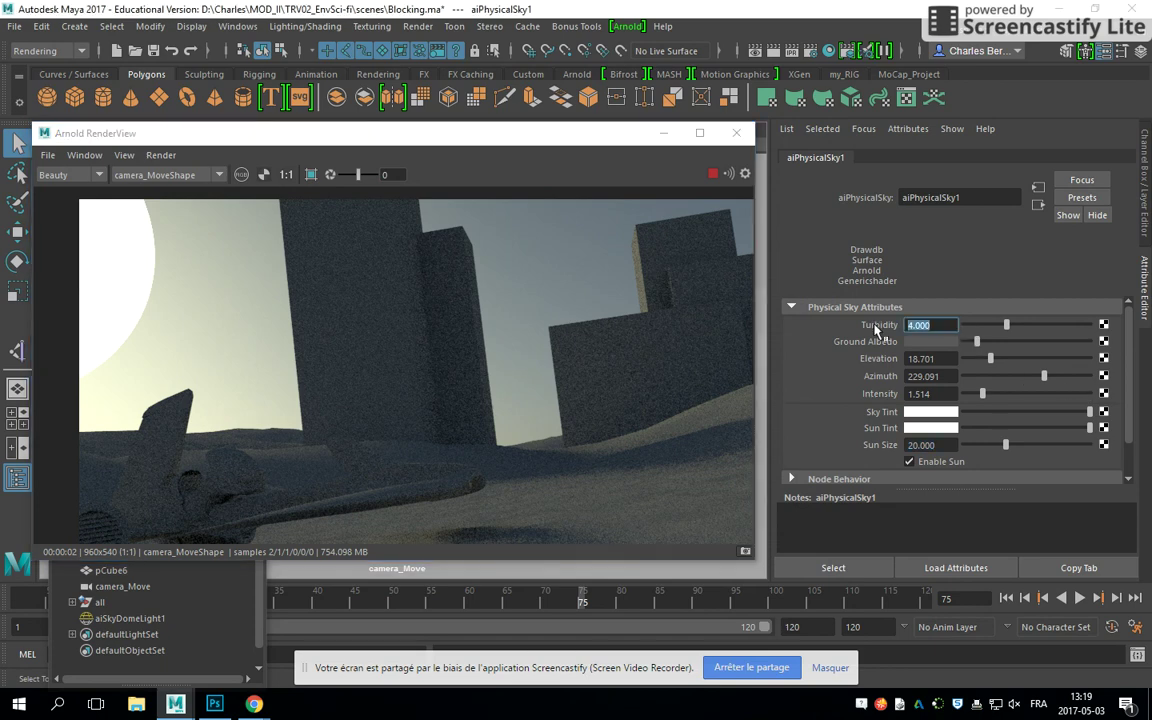
{"action": "type", "text": "6"}
{"action": "key", "text": "Return"}
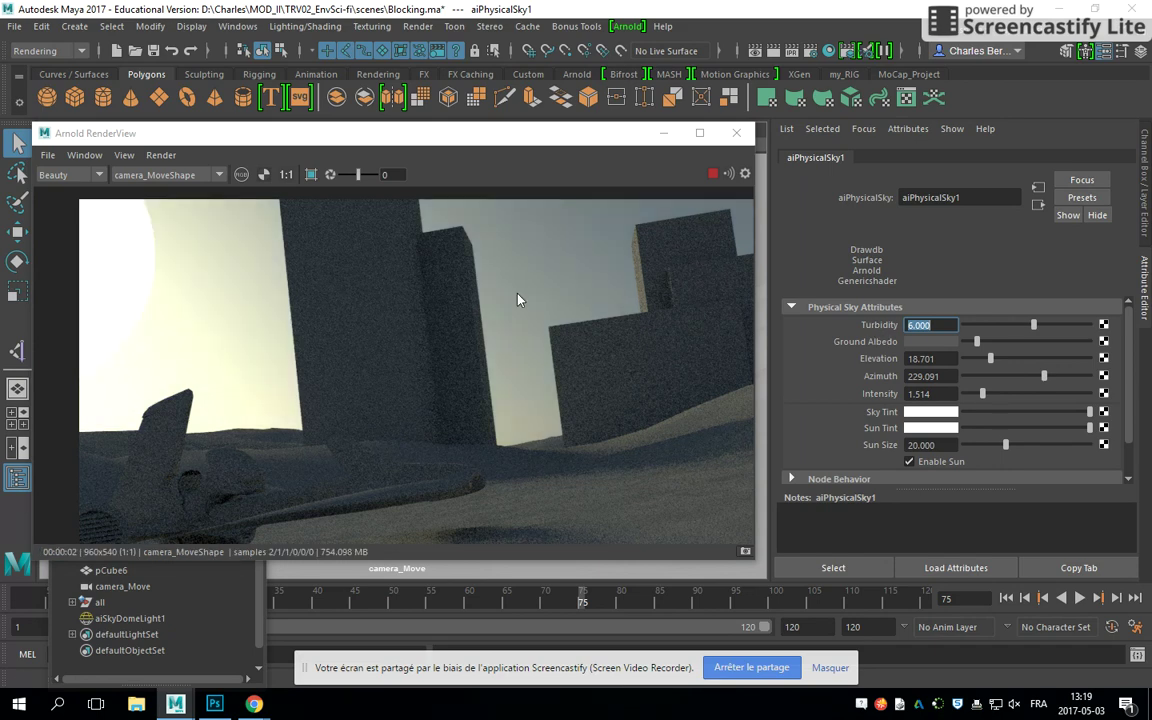
Set the physical sky's azimuth to 215 and check the ground shadows in the render.
{"action": "key", "text": "Tab"}
{"action": "key", "text": "Tab"}
{"action": "type", "text": "2"}
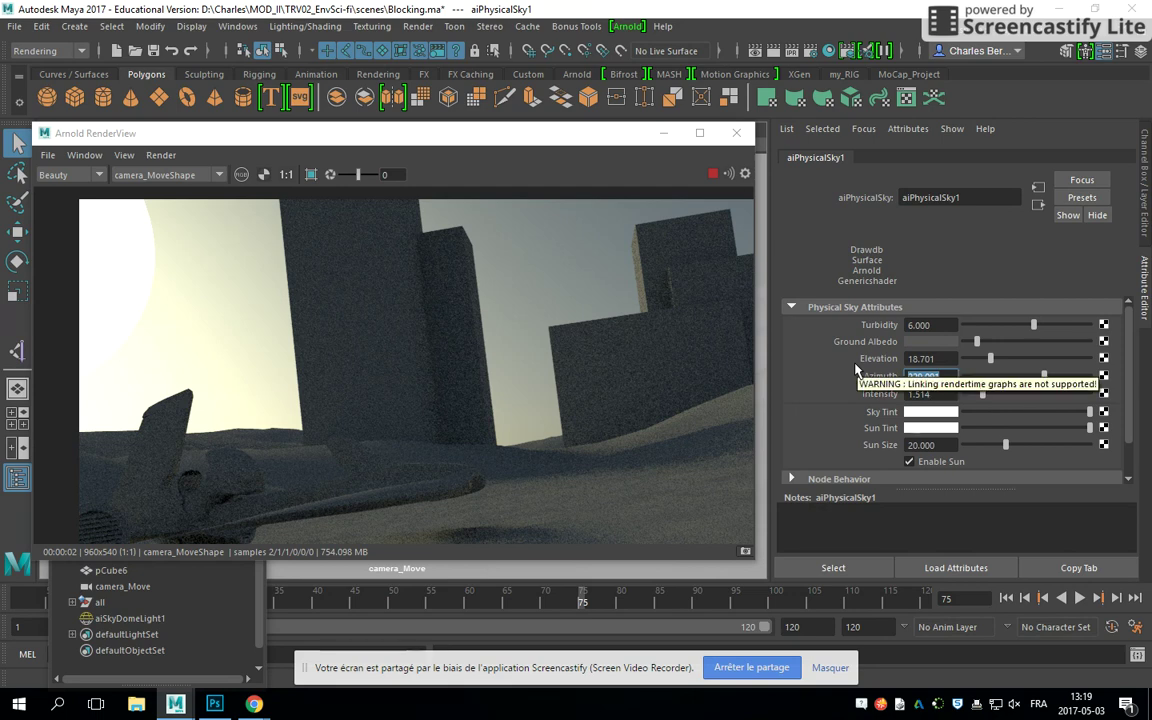
{"action": "type", "text": "15"}
{"action": "key", "text": "Return"}
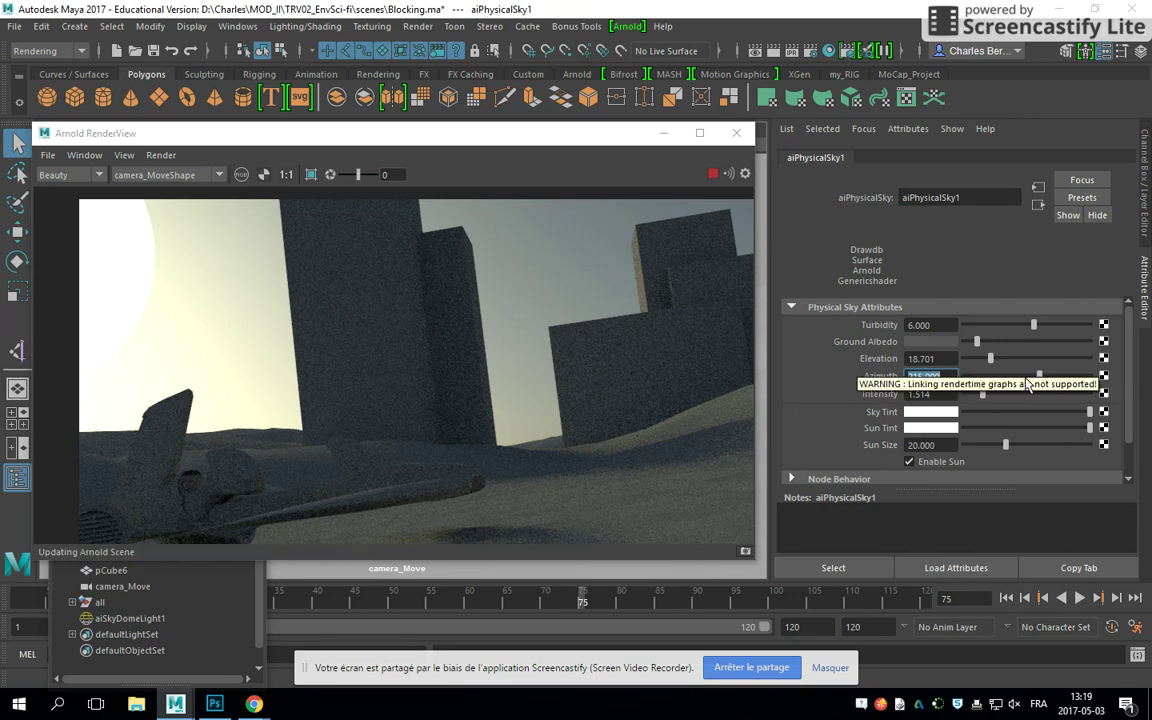
{"action": "left_click_drag", "start_coordinate": [476, 139], "coordinate": [575, 67]}
{"action": "left_click_drag", "start_coordinate": [625, 395], "coordinate": [627, 288], "text": "alt"}
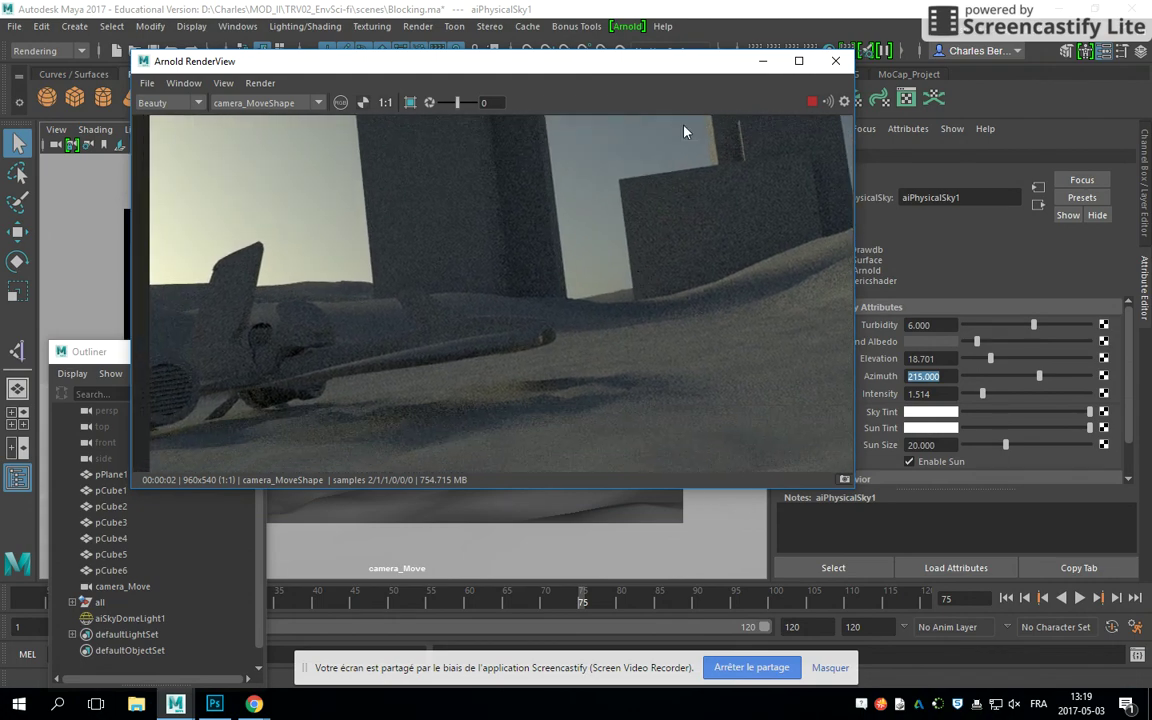
Try a pink sky tint with hue 300 and saturation 0.526 on the physical sky.
{"action": "left_click_drag", "start_coordinate": [615, 60], "coordinate": [536, 93]}
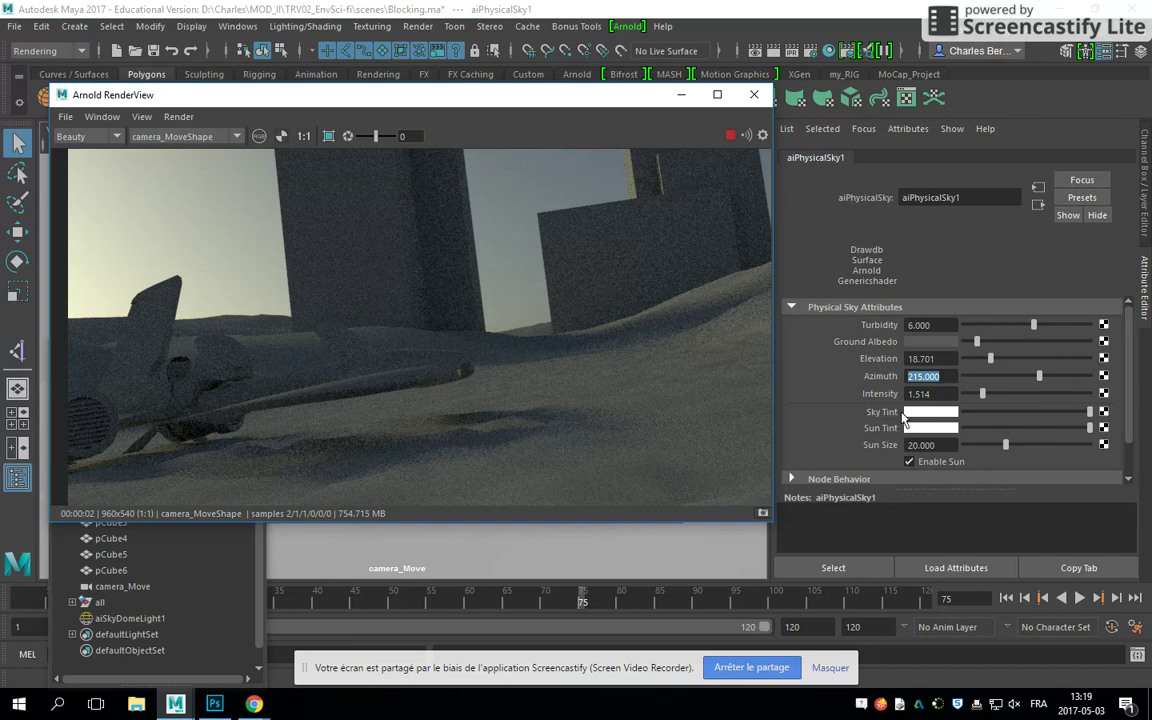
{"action": "left_click", "coordinate": [930, 412]}
{"action": "left_click", "coordinate": [940, 452]}
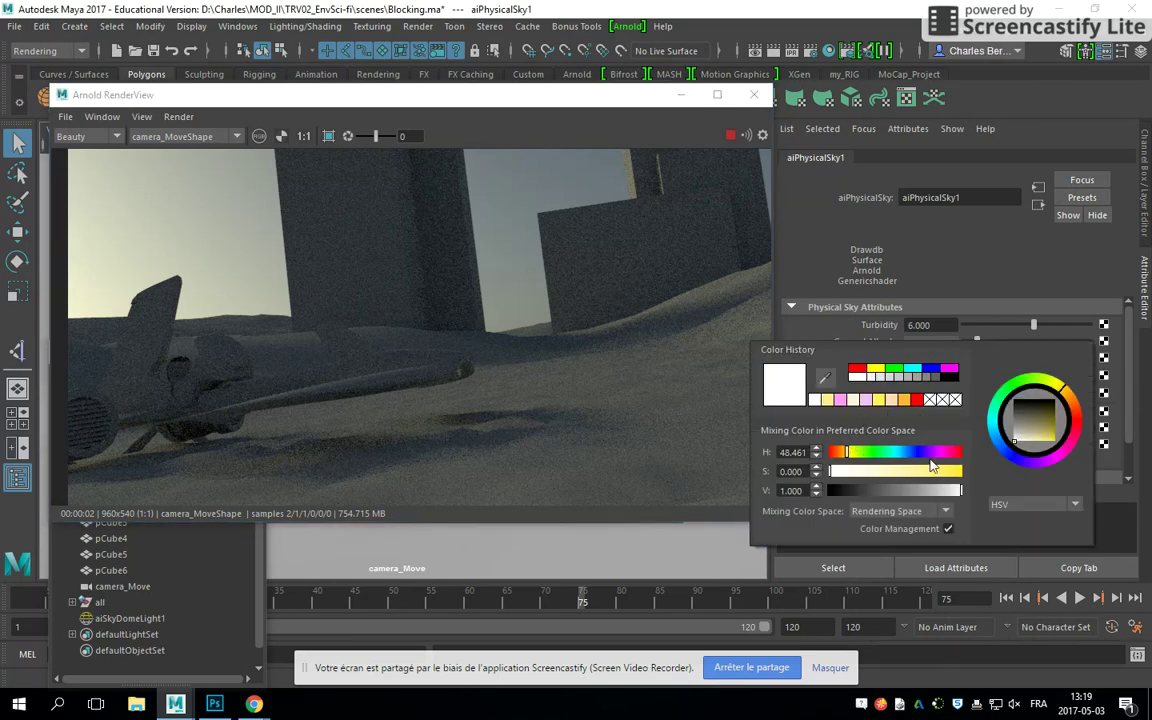
{"action": "left_click", "coordinate": [899, 471]}
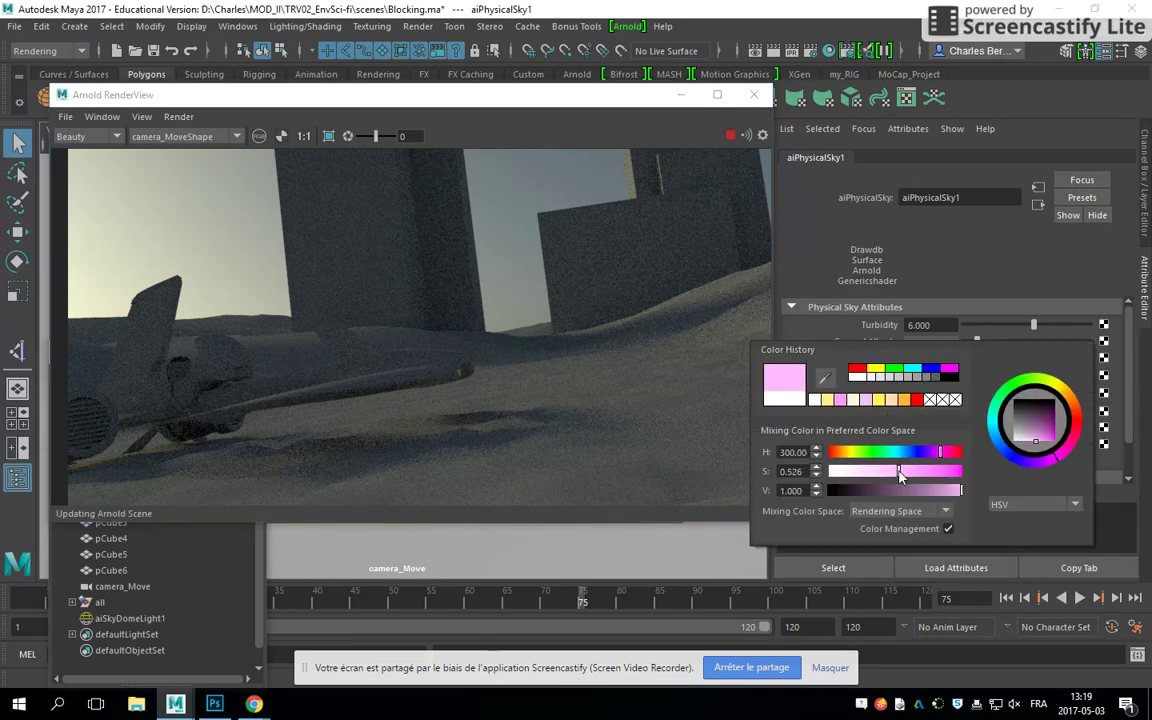
{"action": "left_click", "coordinate": [256, 252]}
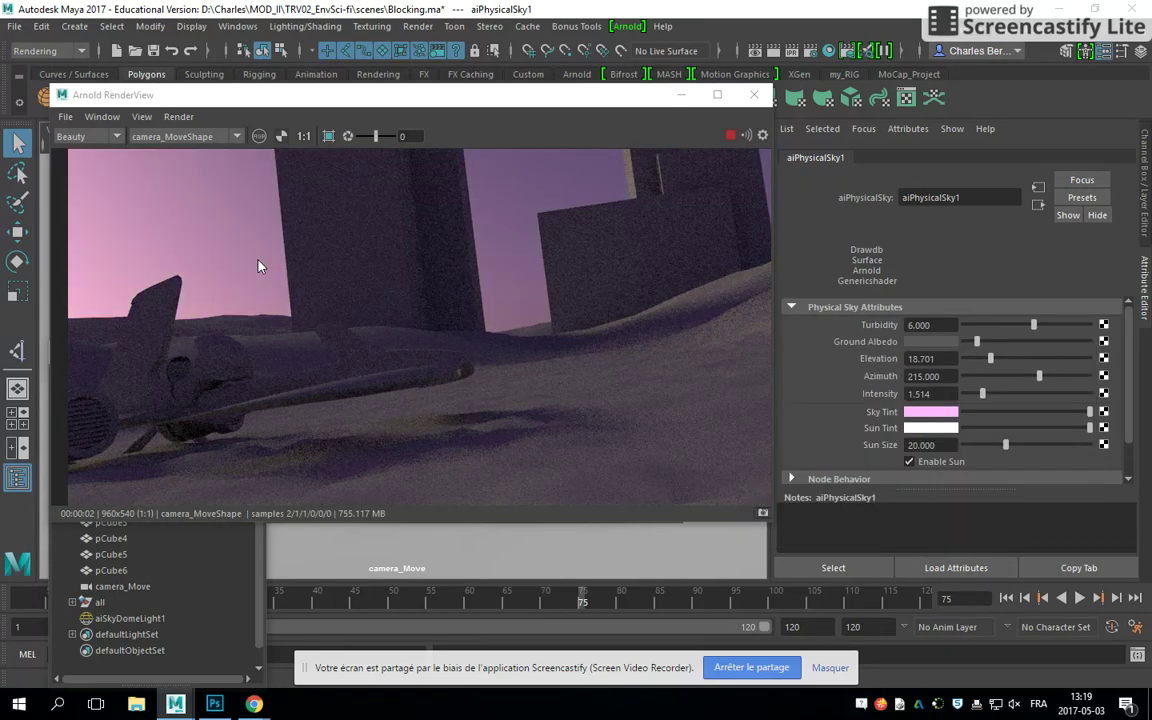
Reduce the sky tint's saturation to 0.135 and shift its hue to a pale blue.
{"action": "left_click", "coordinate": [940, 411]}
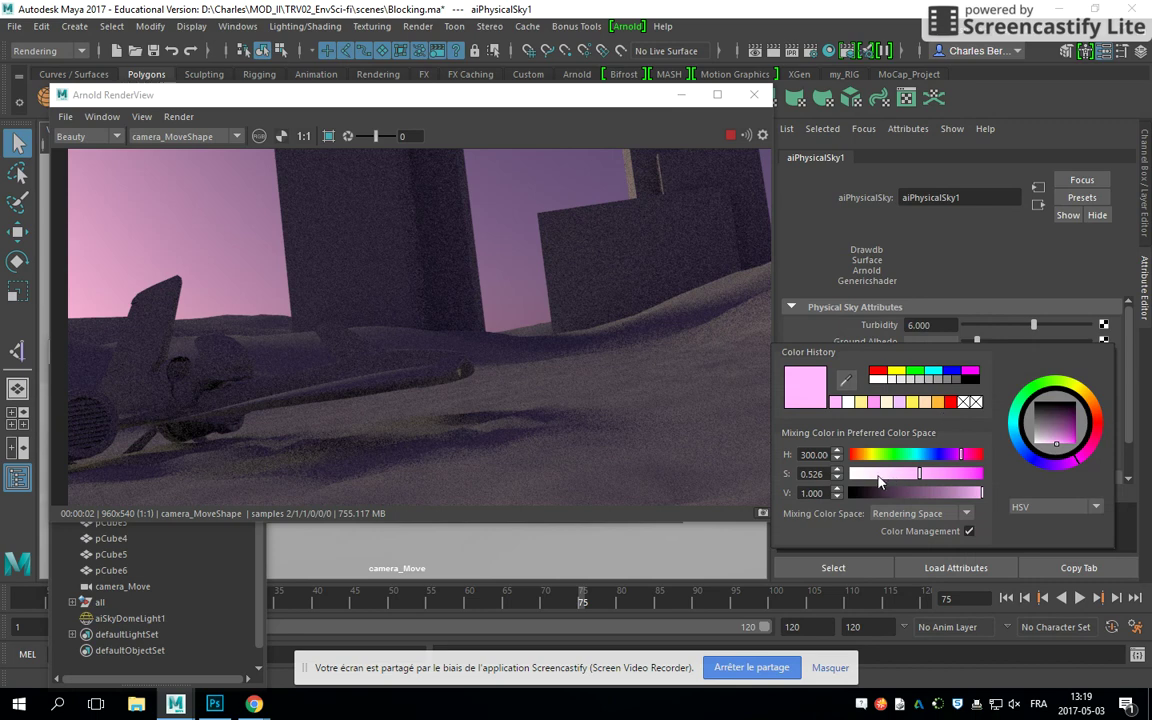
{"action": "left_click_drag", "start_coordinate": [879, 482], "coordinate": [871, 479]}
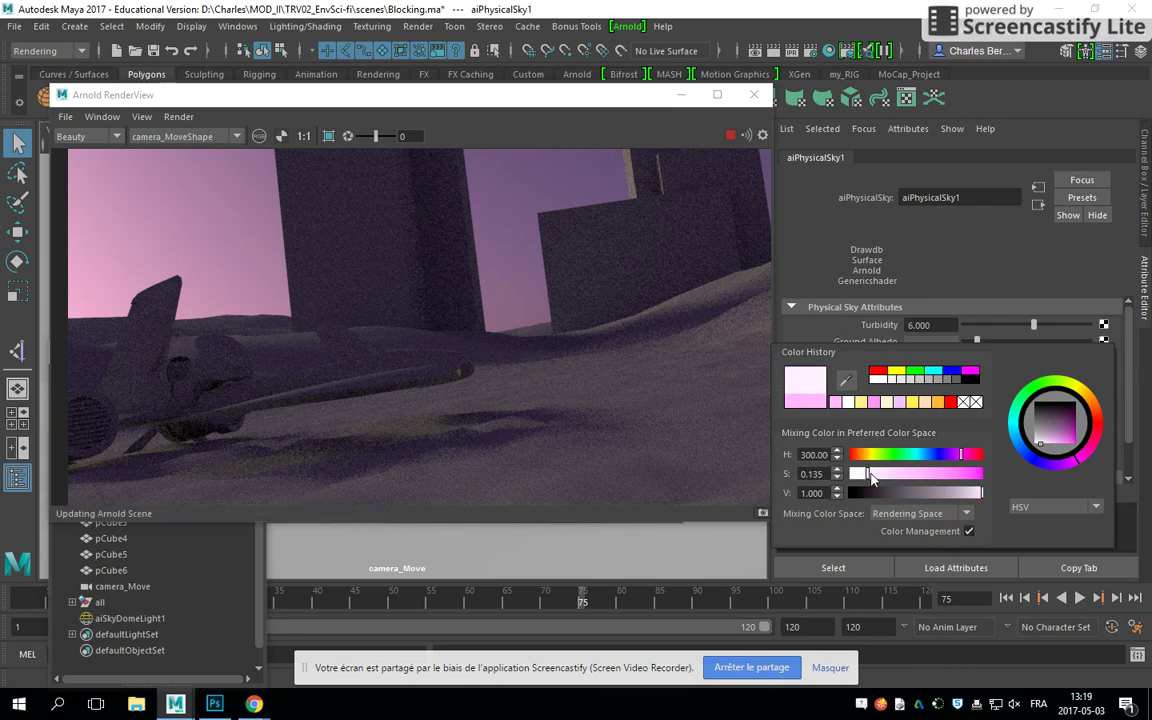
{"action": "left_click", "coordinate": [923, 459]}
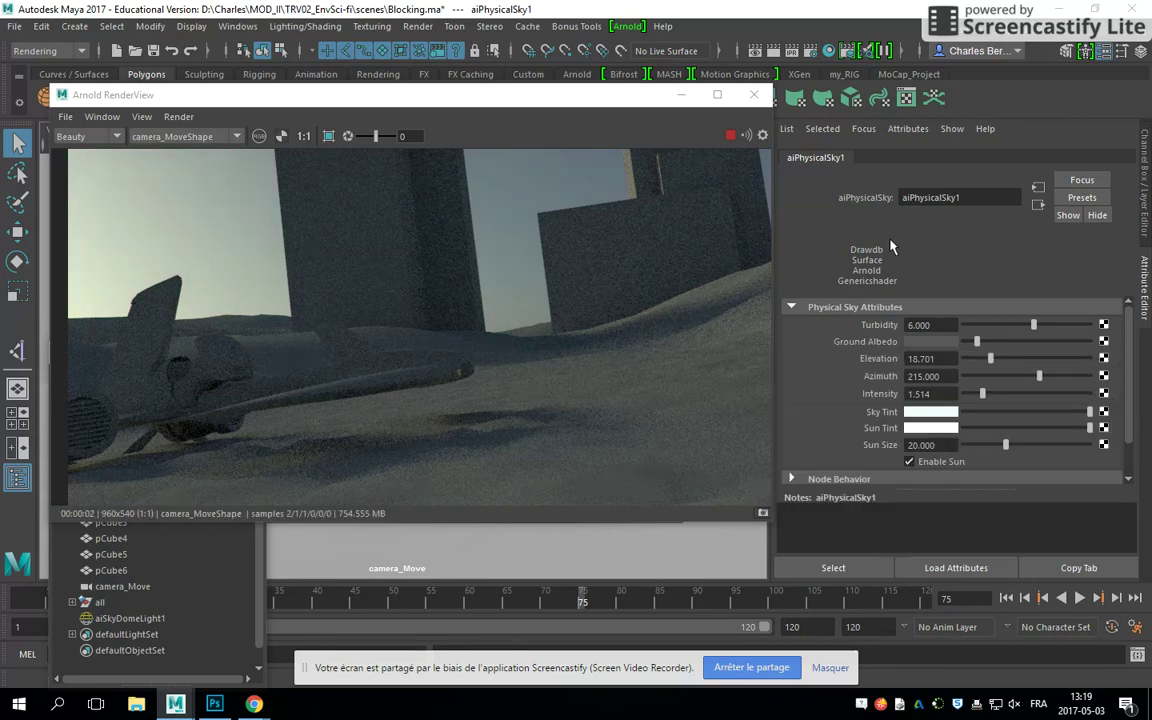
Try an orange sun tint with hue about 27.7 and saturation 0.75.
{"action": "left_click", "coordinate": [910, 428]}
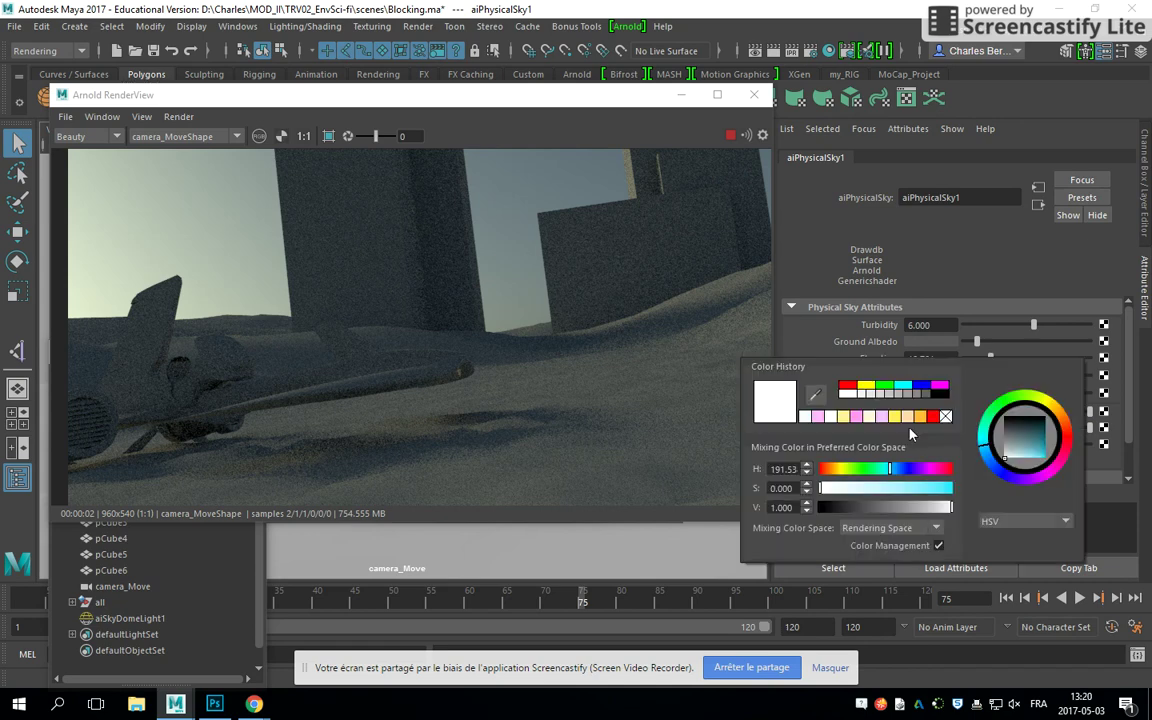
{"action": "left_click_drag", "start_coordinate": [838, 470], "coordinate": [828, 469]}
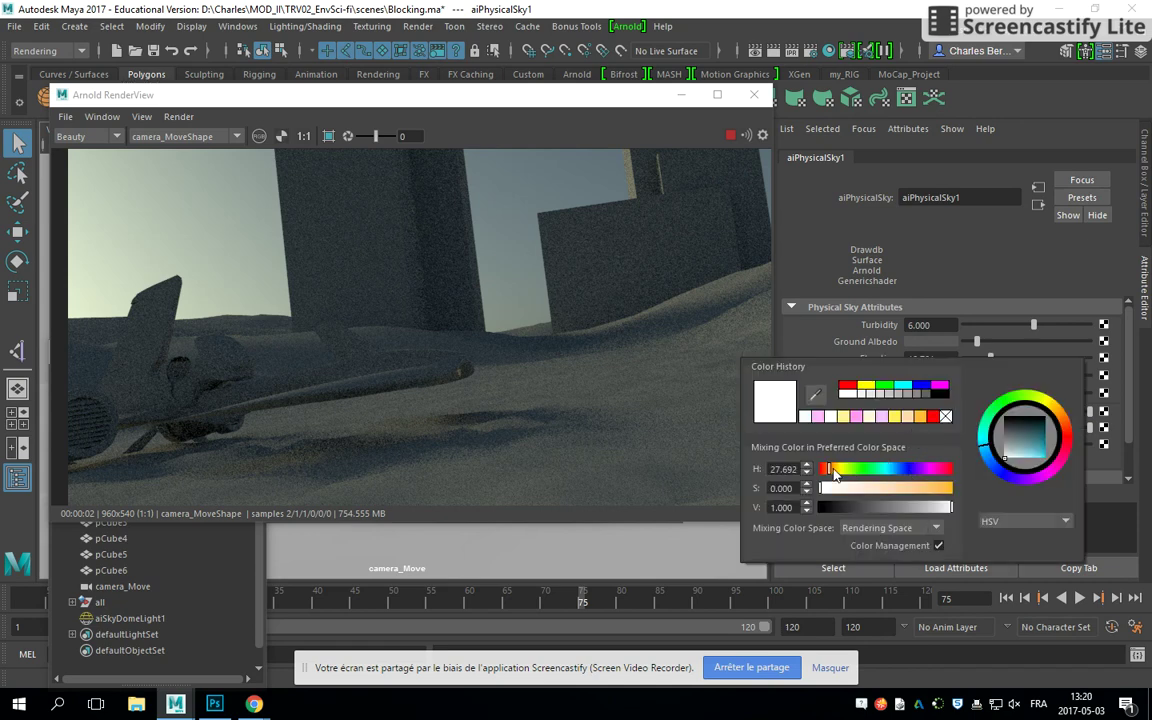
{"action": "left_click", "coordinate": [918, 488]}
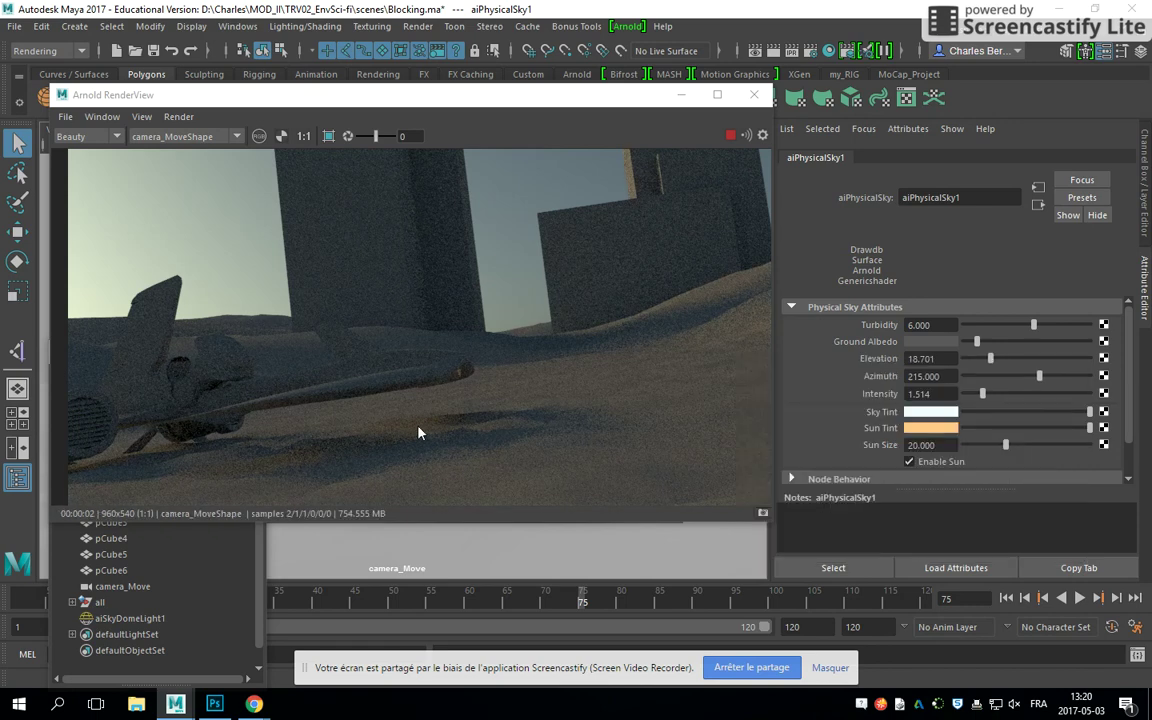
Shift the sun tint's hue to about 39.2 and lower its saturation to a pale warm yellow.
{"action": "left_click", "coordinate": [915, 428]}
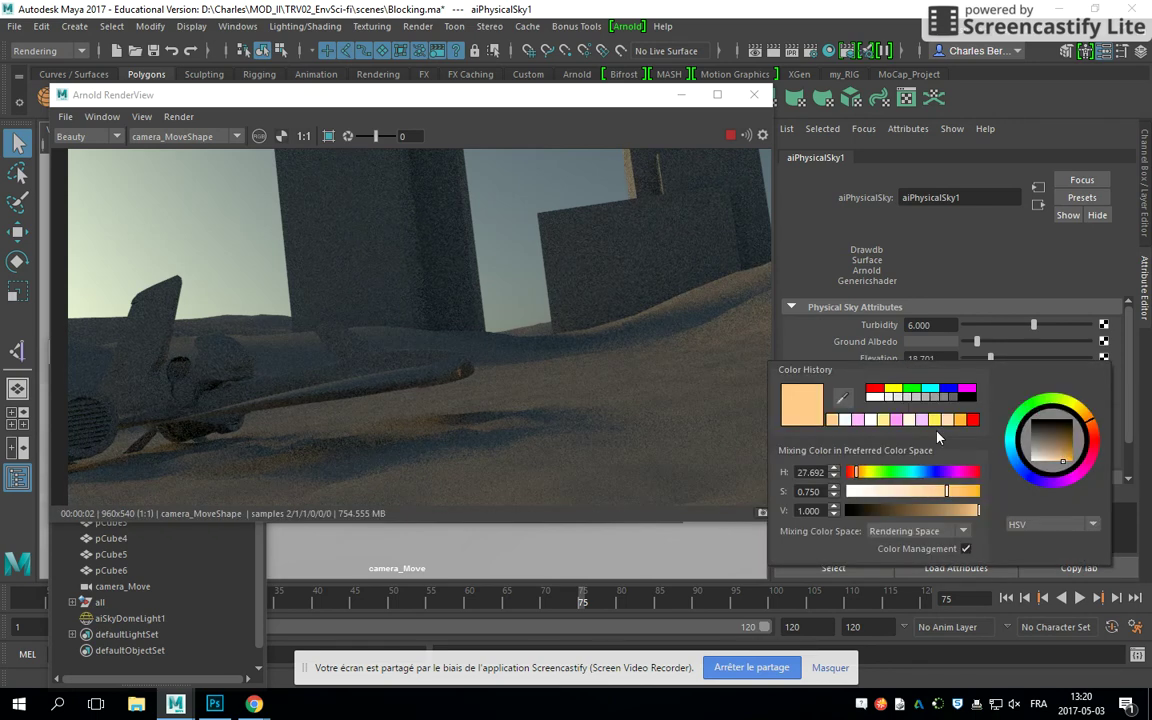
{"action": "left_click", "coordinate": [863, 472]}
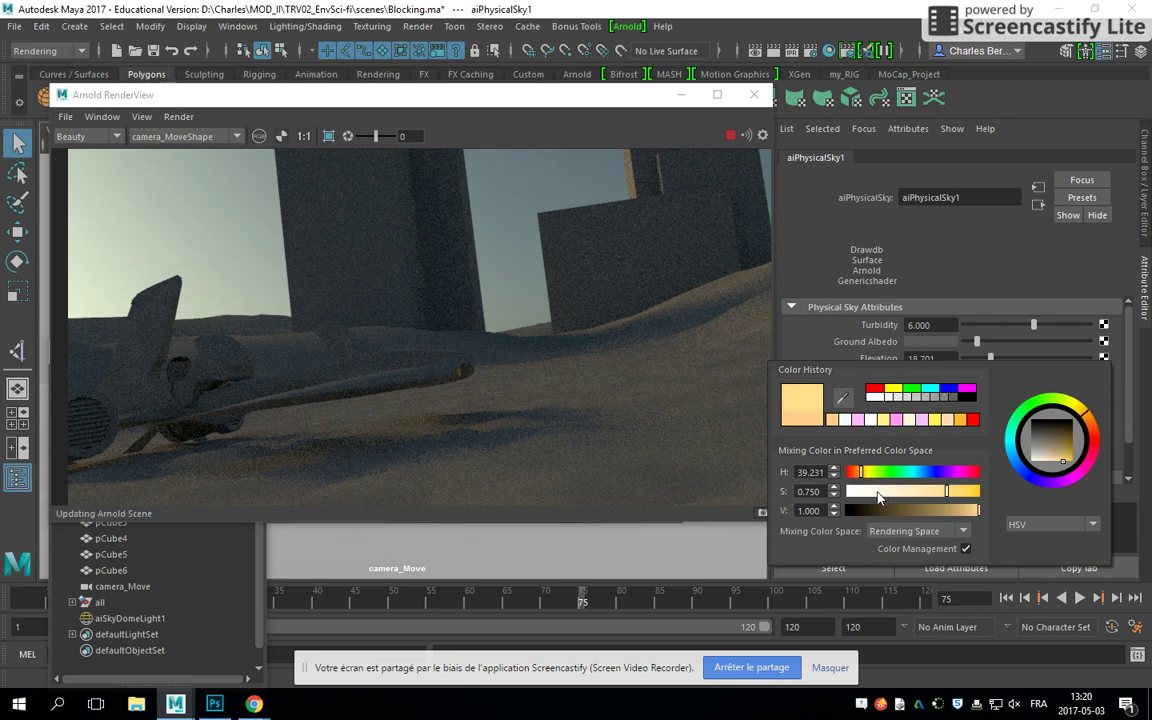
{"action": "left_click", "coordinate": [877, 492]}
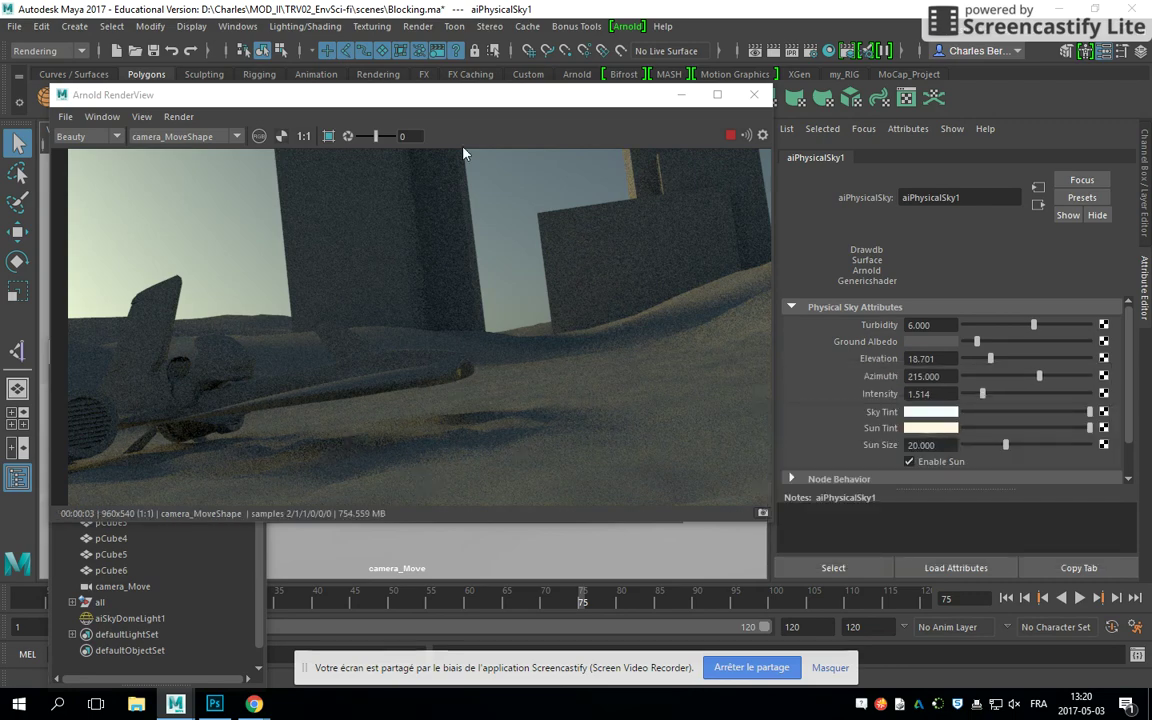
Raise the Diffuse and Glossy samples to 3 in the Arnold render settings.
{"action": "left_click_drag", "start_coordinate": [431, 94], "coordinate": [532, 180]}
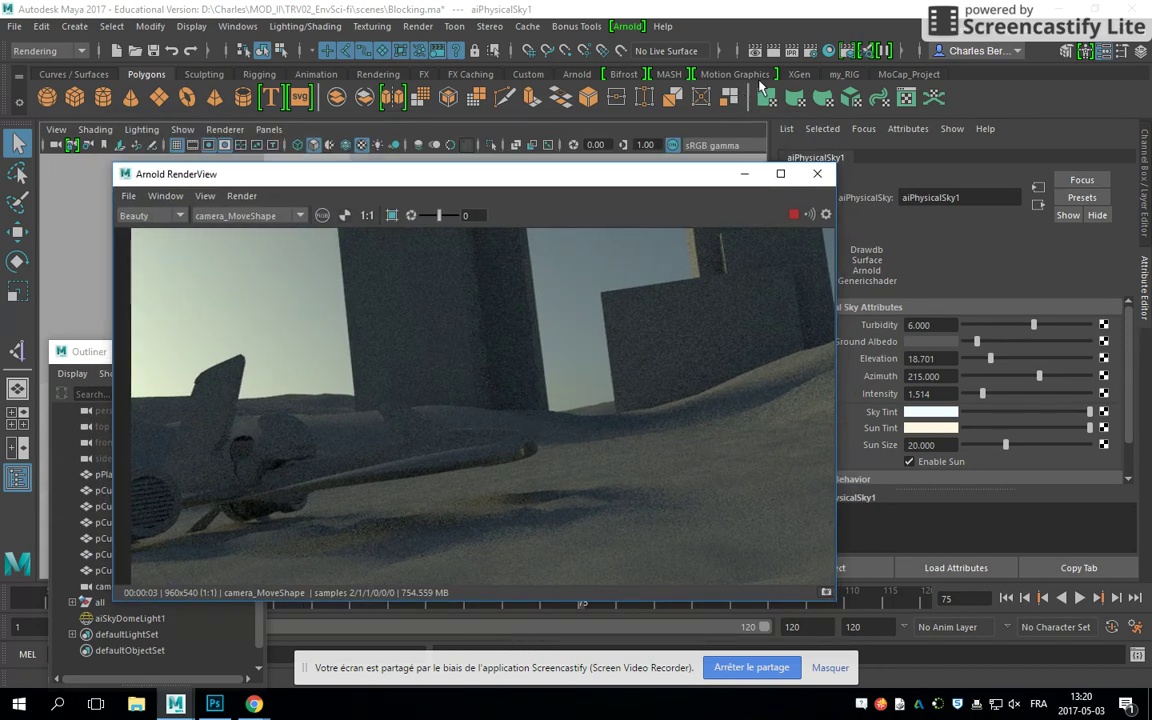
{"action": "left_click", "coordinate": [736, 50]}
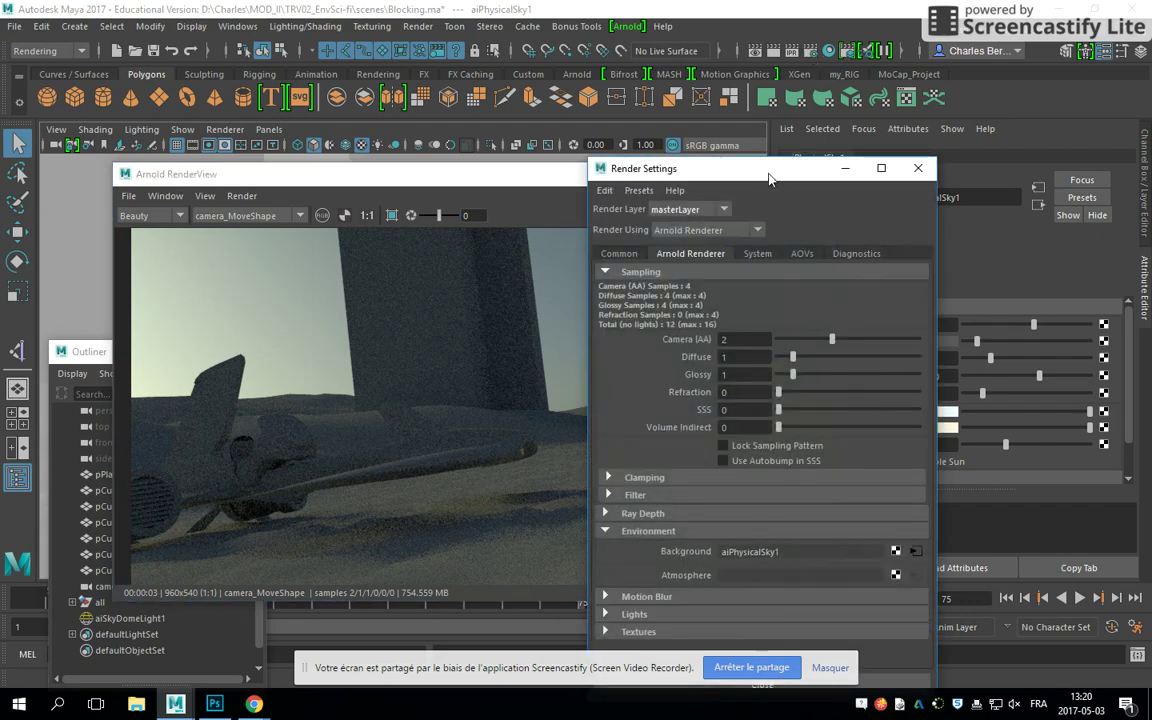
{"action": "left_click_drag", "start_coordinate": [770, 178], "coordinate": [680, 104]}
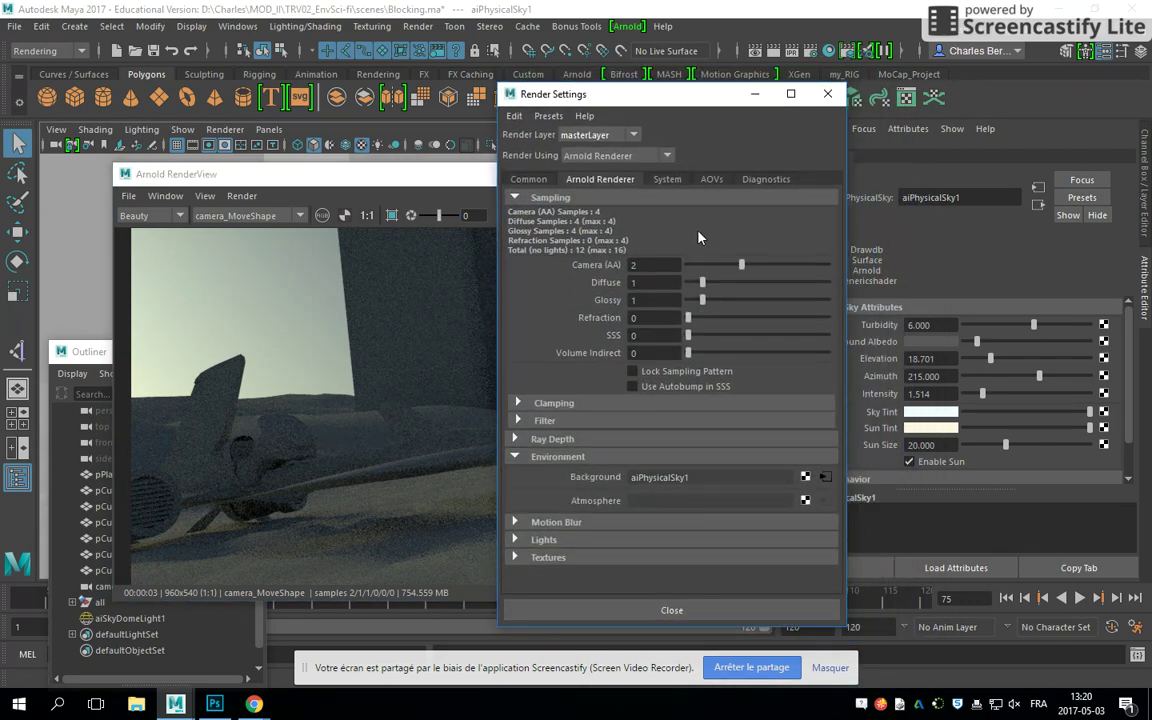
{"action": "left_click_drag", "start_coordinate": [706, 287], "coordinate": [718, 288]}
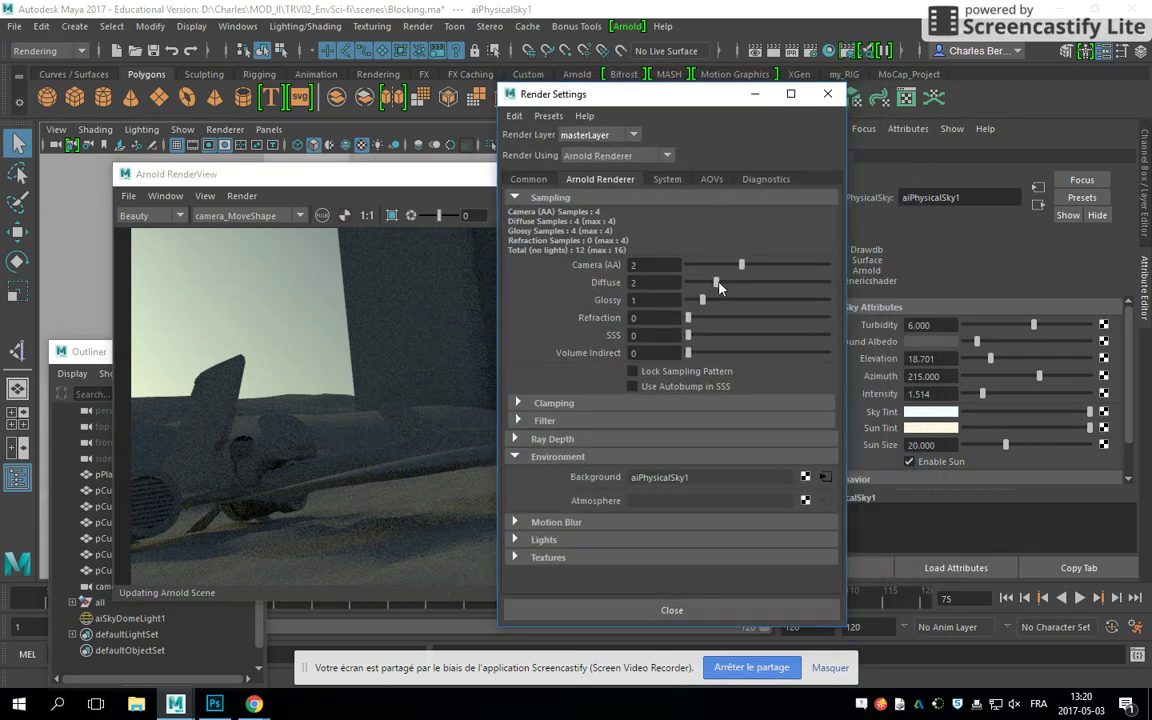
{"action": "left_click", "coordinate": [738, 289]}
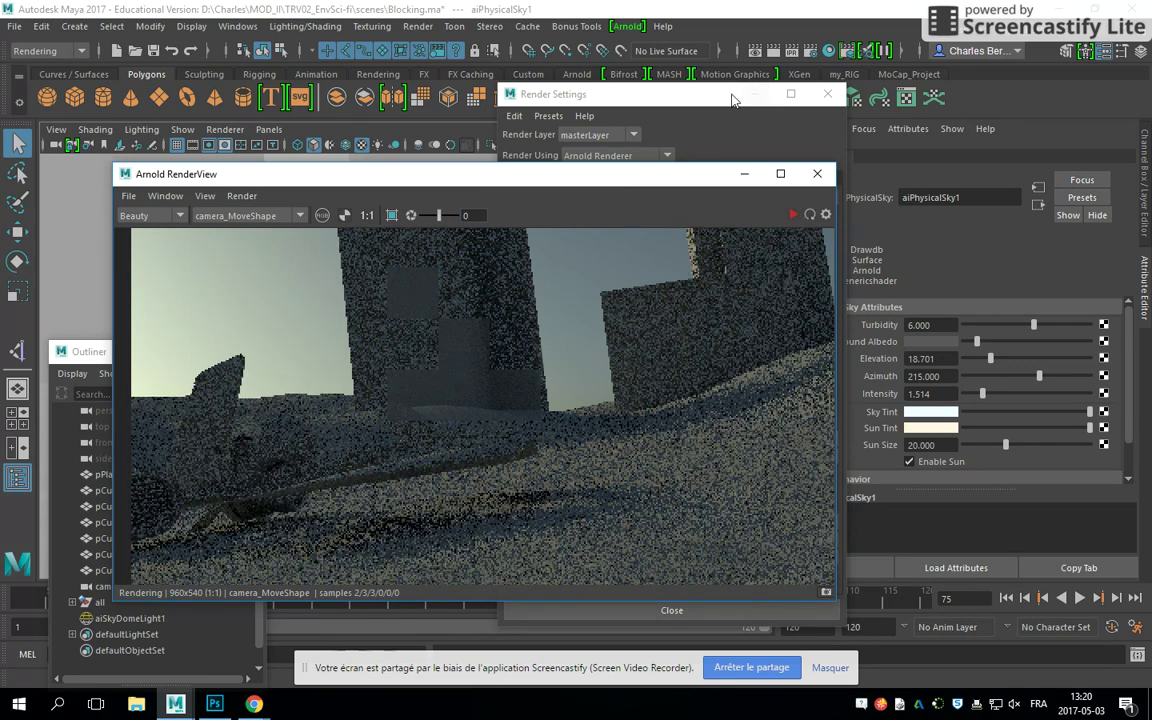
Set the Camera (AA) samples to 8, enable Lock Sampling Pattern and close the render settings.
{"action": "left_click", "coordinate": [656, 94]}
{"action": "left_click_drag", "start_coordinate": [782, 268], "coordinate": [805, 263]}
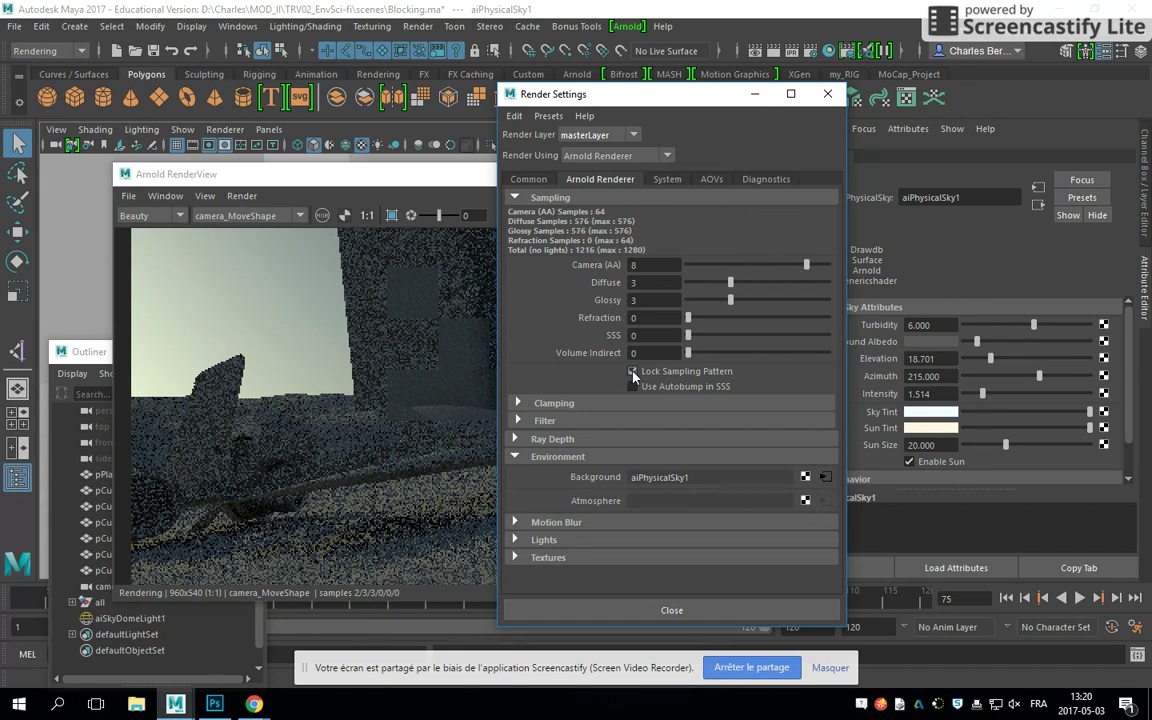
{"action": "left_click", "coordinate": [828, 95]}
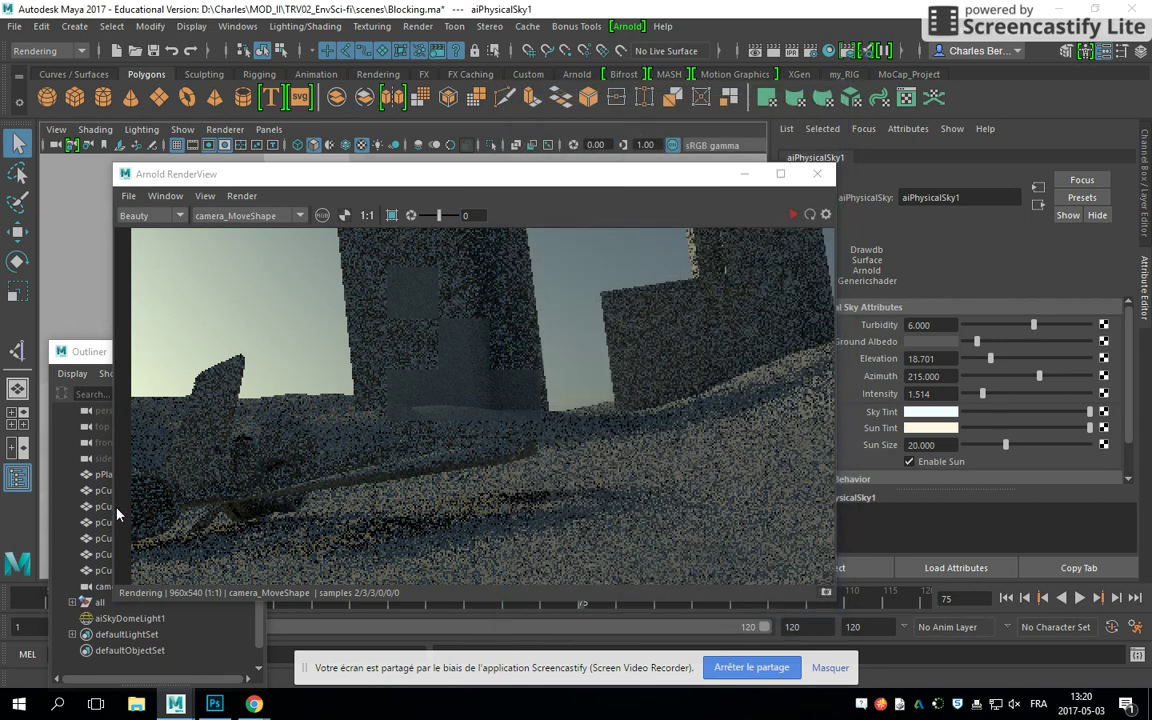
Increase the Samples value of aiSkyDomeLight1.
{"action": "left_click", "coordinate": [115, 619]}
{"action": "left_click_drag", "start_coordinate": [697, 175], "coordinate": [641, 173]}
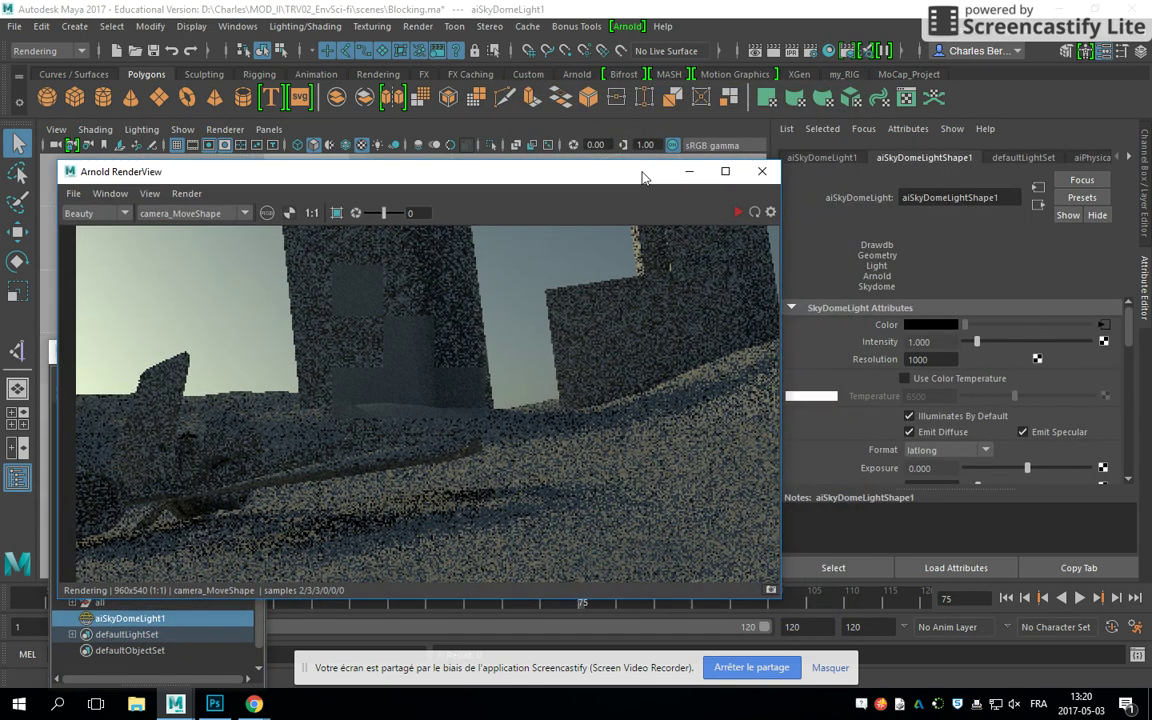
{"action": "left_click_drag", "start_coordinate": [1130, 330], "coordinate": [1131, 351]}
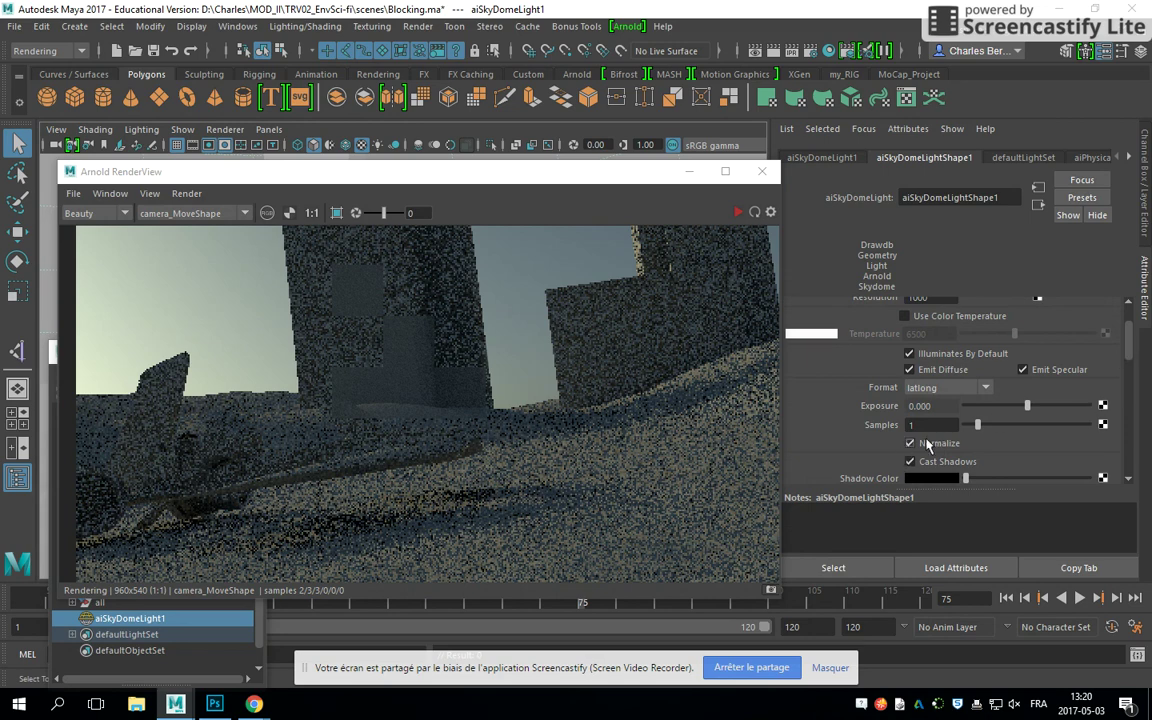
{"action": "left_click_drag", "start_coordinate": [977, 424], "coordinate": [1003, 425]}
{"action": "scroll", "coordinate": [1022, 314], "scroll_direction": "up", "scroll_amount": 2}
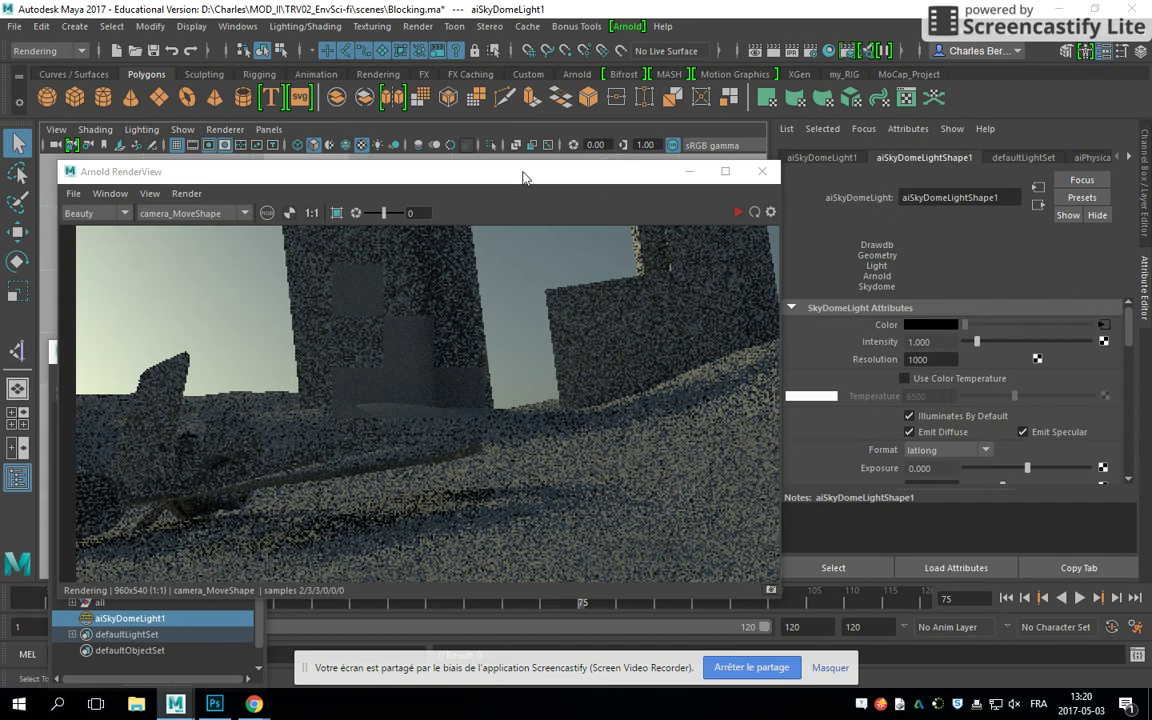
Restart the Arnold preview render, examine noise on the ship, dunes and buildings, and close the render view.
{"action": "left_click_drag", "start_coordinate": [530, 171], "coordinate": [624, 155]}
{"action": "left_click", "coordinate": [832, 196]}
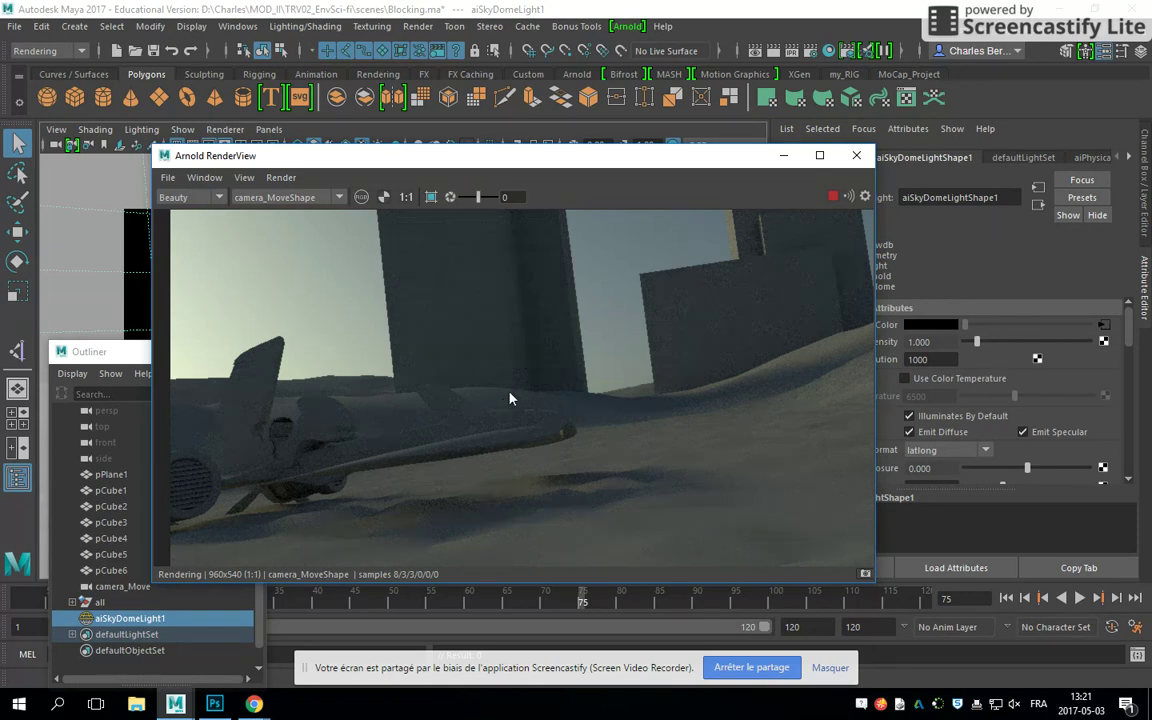
{"action": "left_click_drag", "start_coordinate": [569, 163], "coordinate": [566, 158]}
{"action": "middle_click_drag", "start_coordinate": [589, 353], "coordinate": [546, 379]}
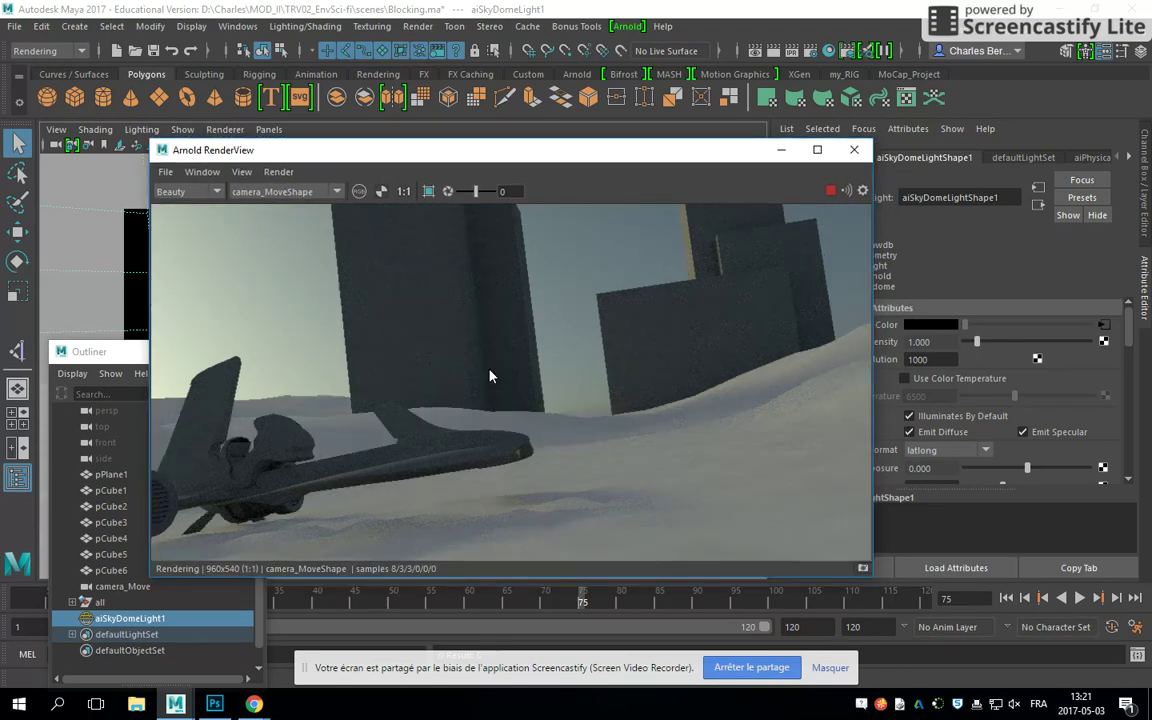
{"action": "middle_click_drag", "start_coordinate": [490, 376], "coordinate": [534, 388]}
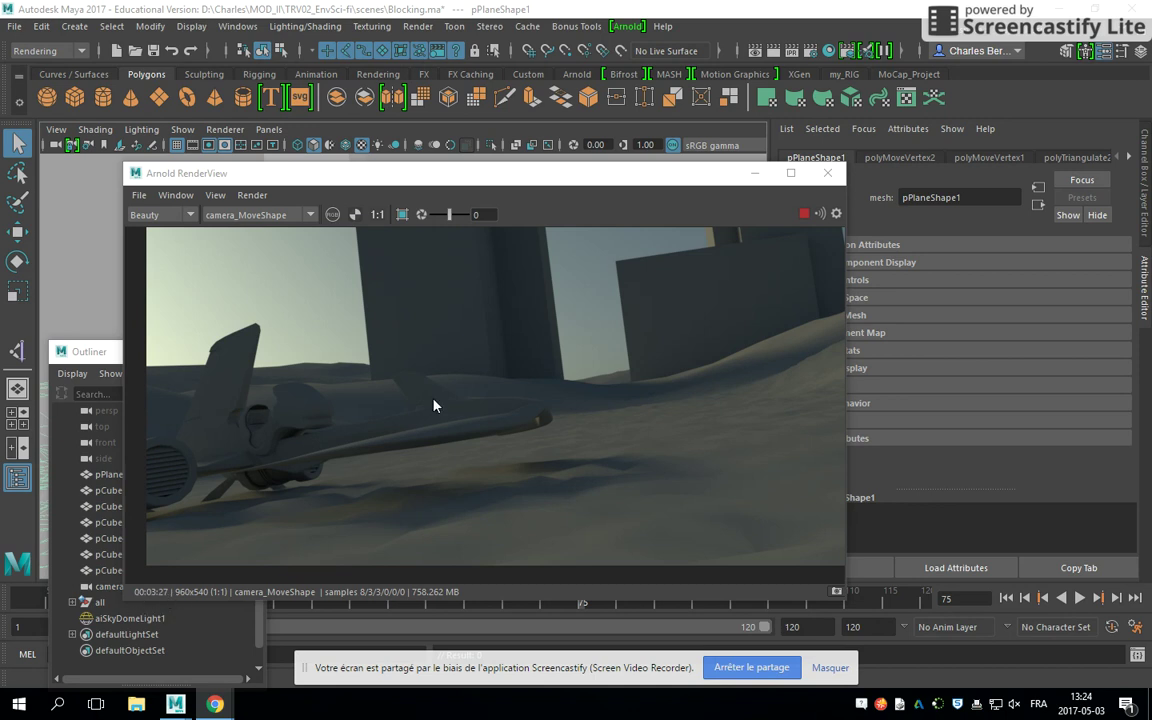
{"action": "left_click", "coordinate": [827, 173]}
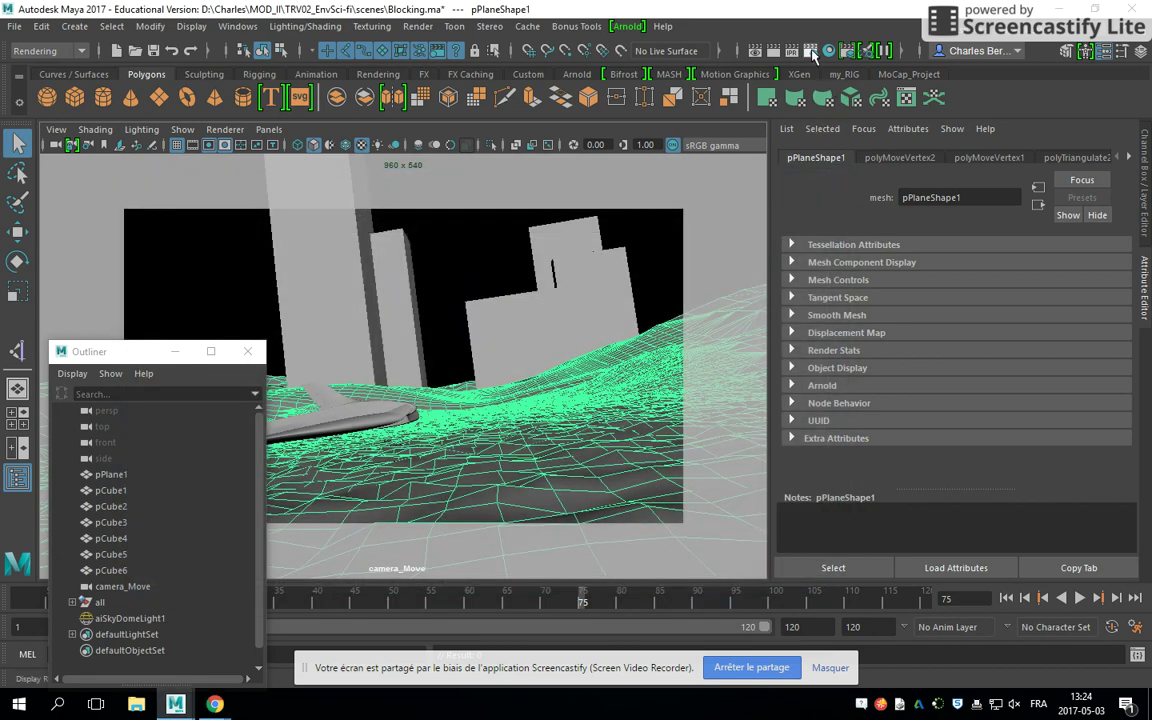
Set the render output's file name prefix to EnvFinal.
{"action": "left_click", "coordinate": [813, 51]}
{"action": "left_click_drag", "start_coordinate": [624, 116], "coordinate": [554, 103]}
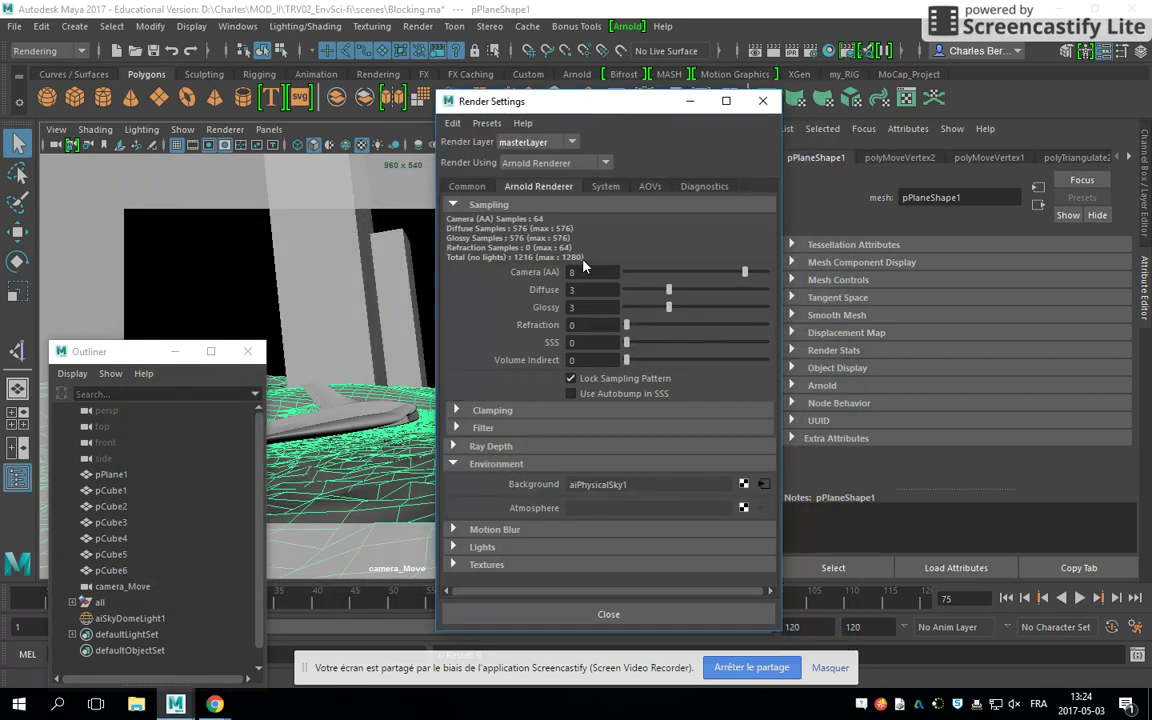
{"action": "left_click", "coordinate": [466, 187]}
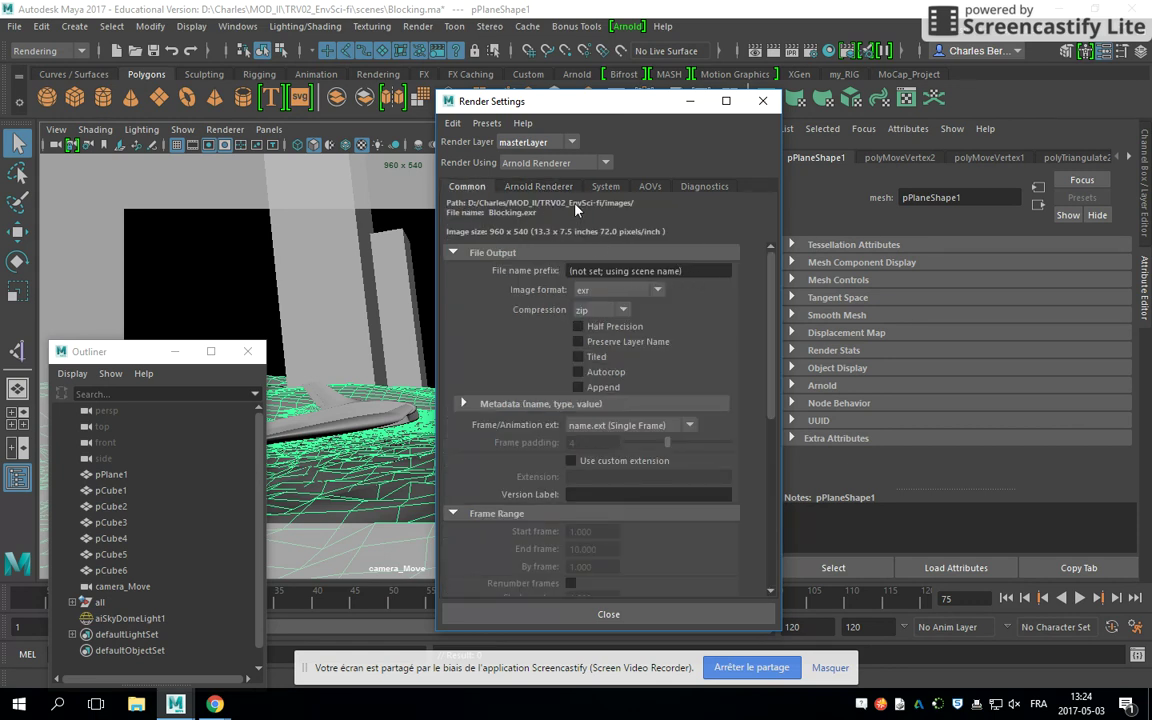
{"action": "left_click_drag", "start_coordinate": [694, 271], "coordinate": [530, 275]}
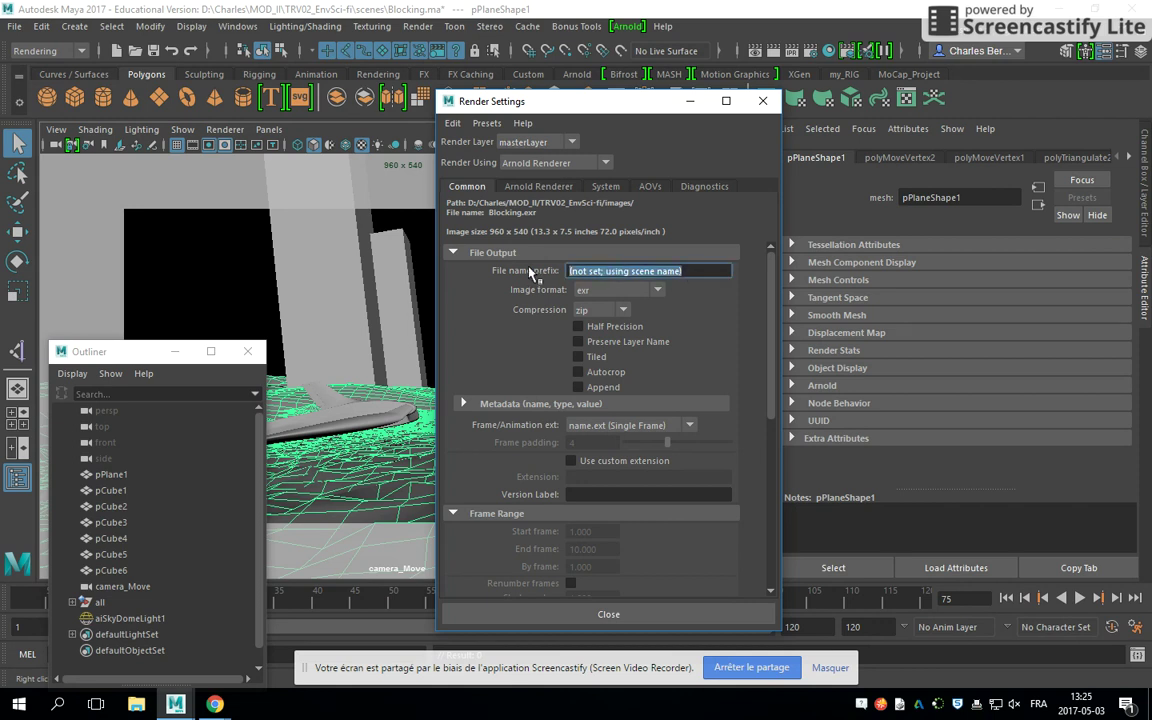
{"action": "type", "text": "EnvFinal"}
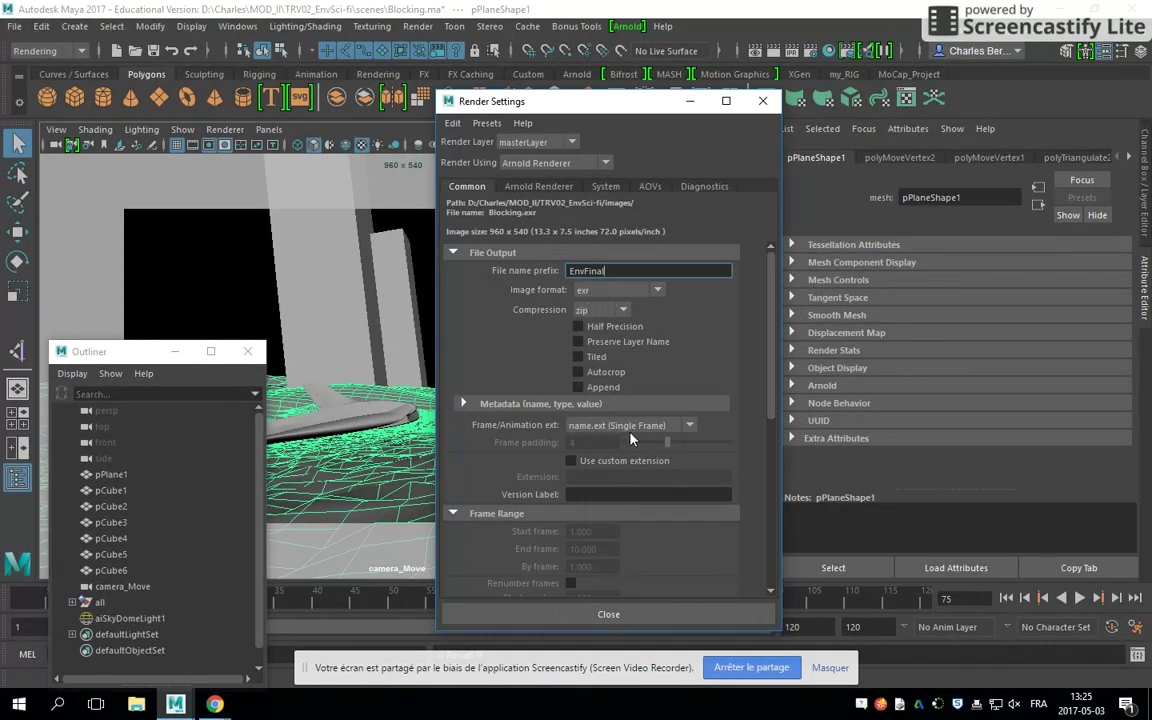
Switch the output naming to the name.#.ext frame sequence and set the end frame to 120.
{"action": "left_click", "coordinate": [691, 428]}
{"action": "left_click", "coordinate": [660, 473]}
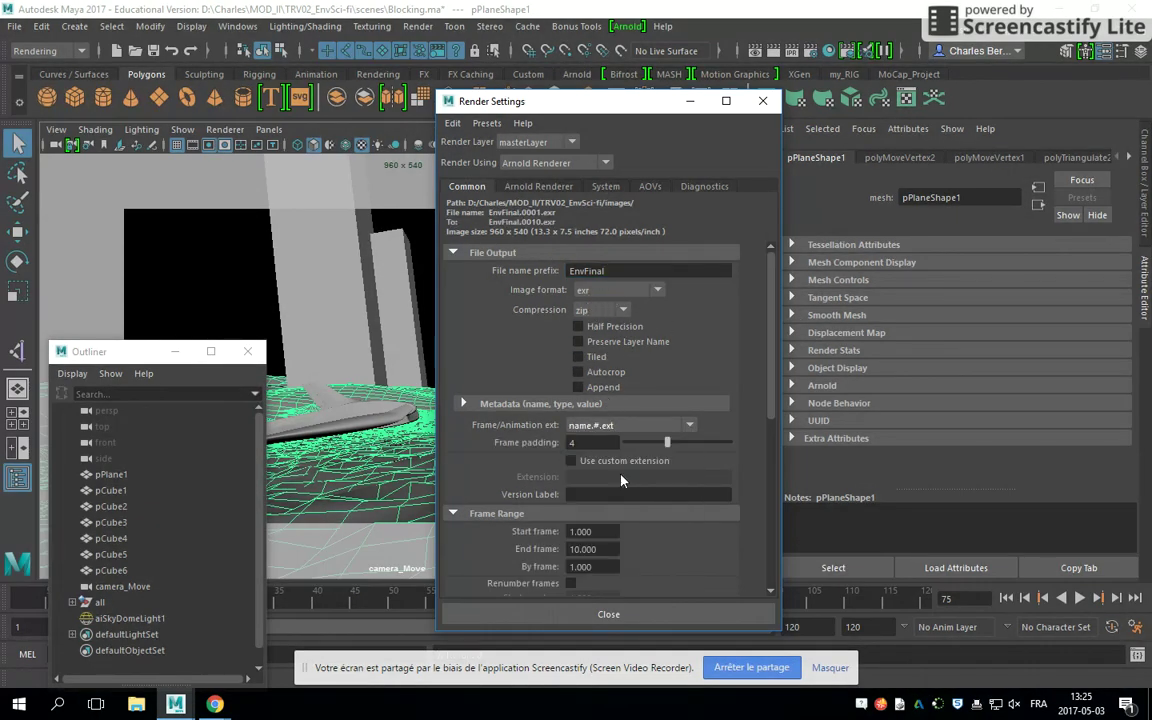
{"action": "double_click", "coordinate": [585, 549]}
{"action": "type", "text": "120"}
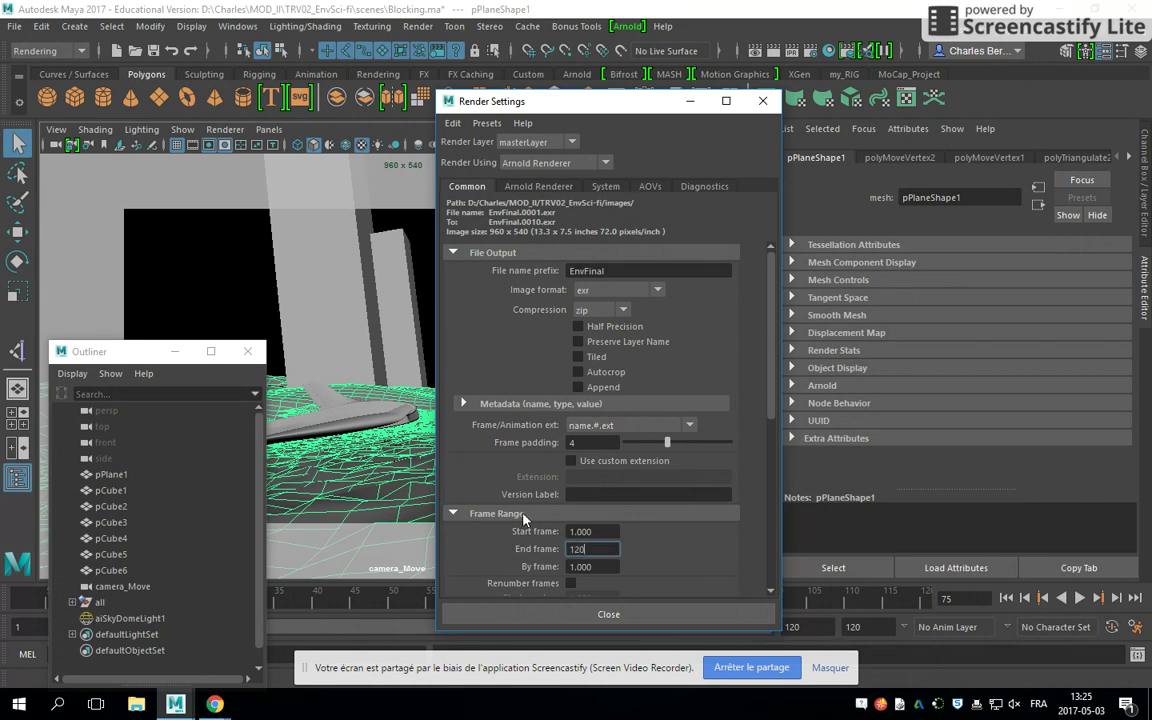
{"action": "key", "text": "Return"}
Close the Outliner and make camera_Move the renderable camera.
{"action": "left_click_drag", "start_coordinate": [668, 101], "coordinate": [667, 81]}
{"action": "left_click", "coordinate": [247, 351]}
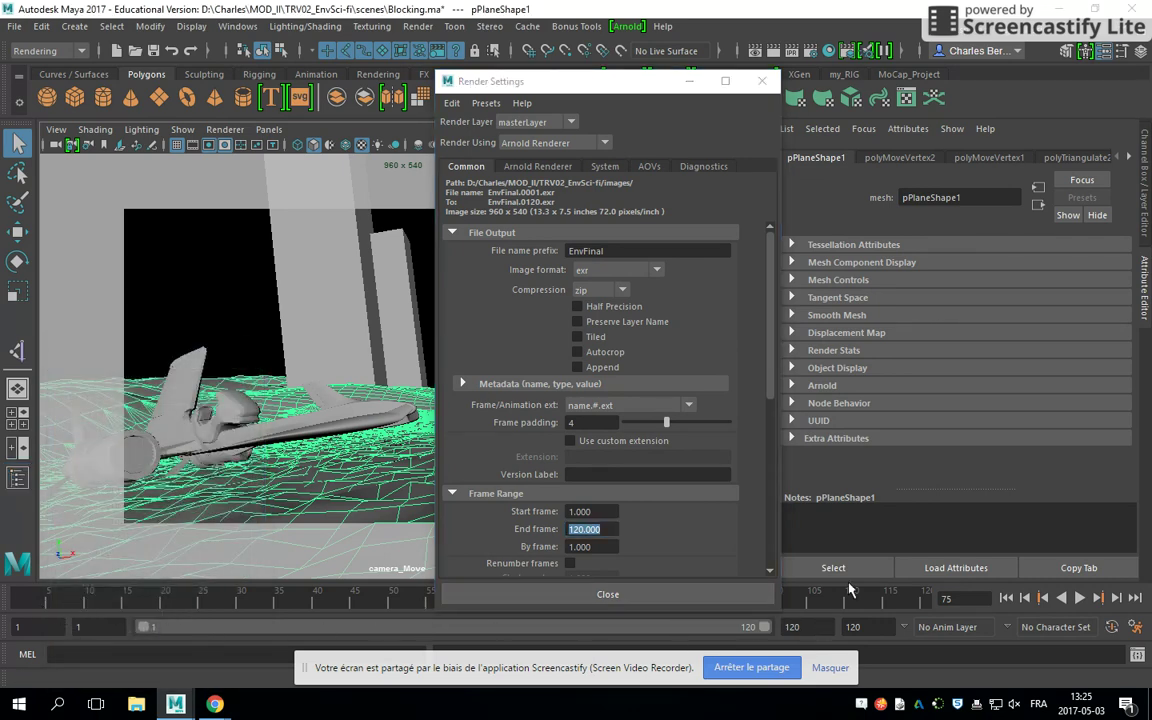
{"action": "left_click_drag", "start_coordinate": [772, 381], "coordinate": [773, 516]}
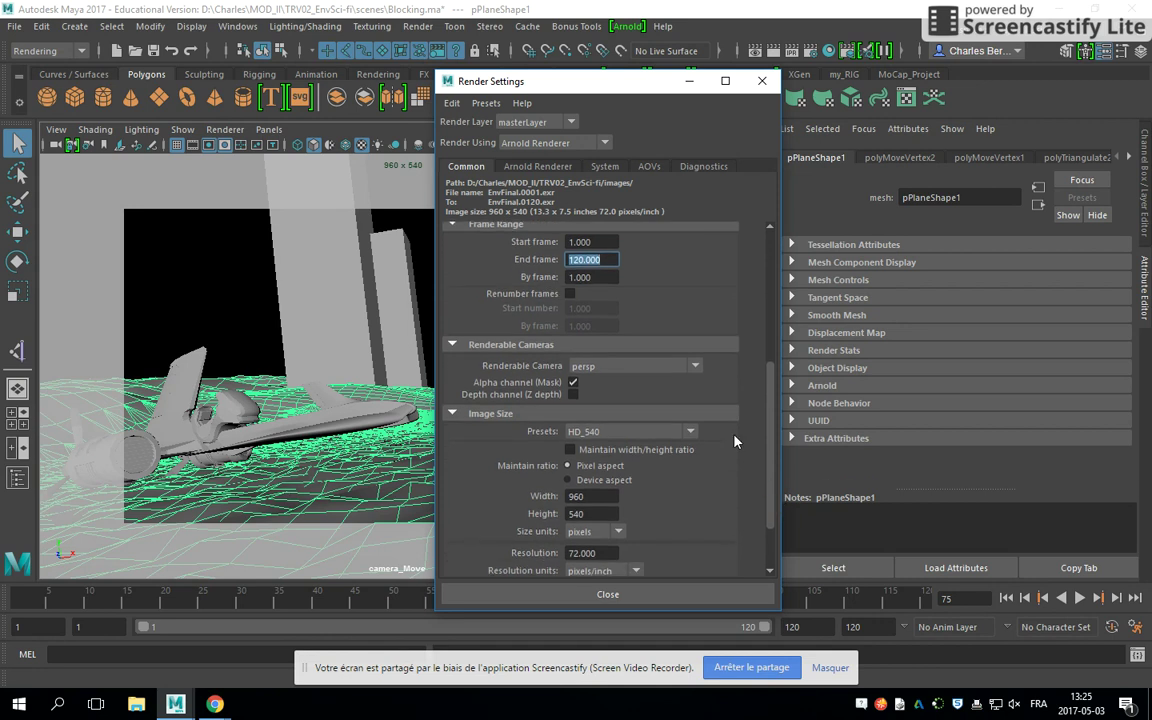
{"action": "left_click", "coordinate": [697, 370]}
{"action": "left_click", "coordinate": [592, 403]}
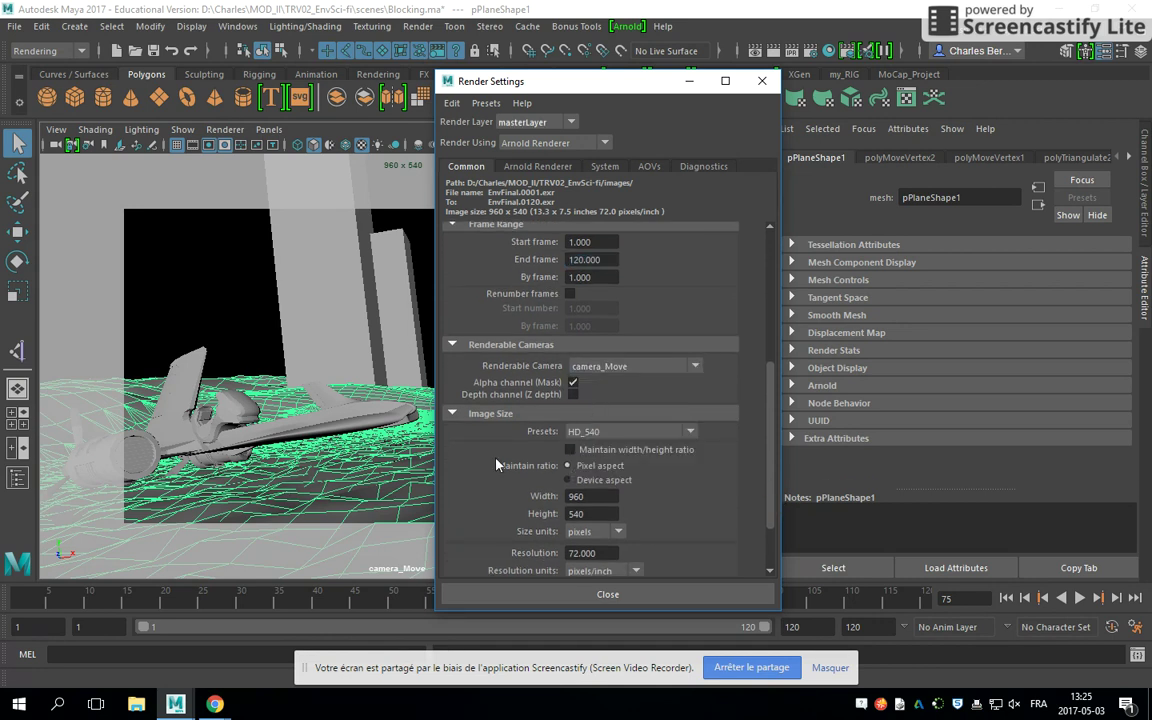
{"action": "left_click_drag", "start_coordinate": [490, 82], "coordinate": [529, 82]}
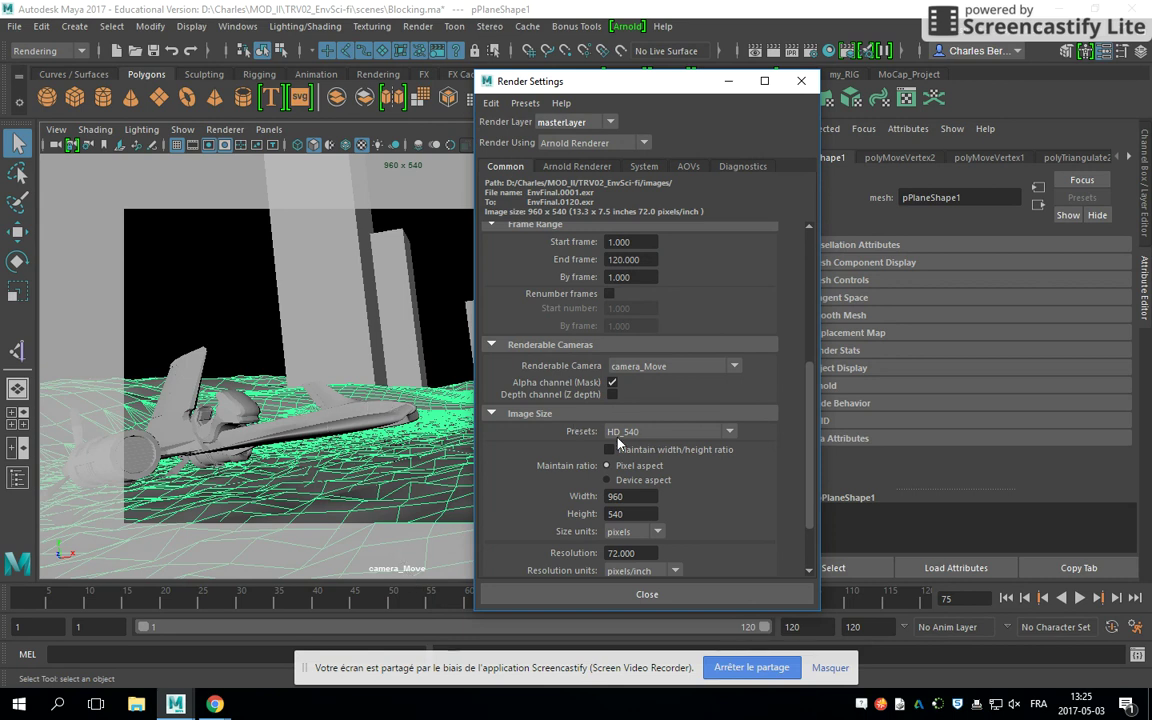
Review the image size, frame padding, file output and Arnold sampling values, and close the render settings.
{"action": "double_click", "coordinate": [628, 513]}
{"action": "left_click_drag", "start_coordinate": [810, 491], "coordinate": [812, 357]}
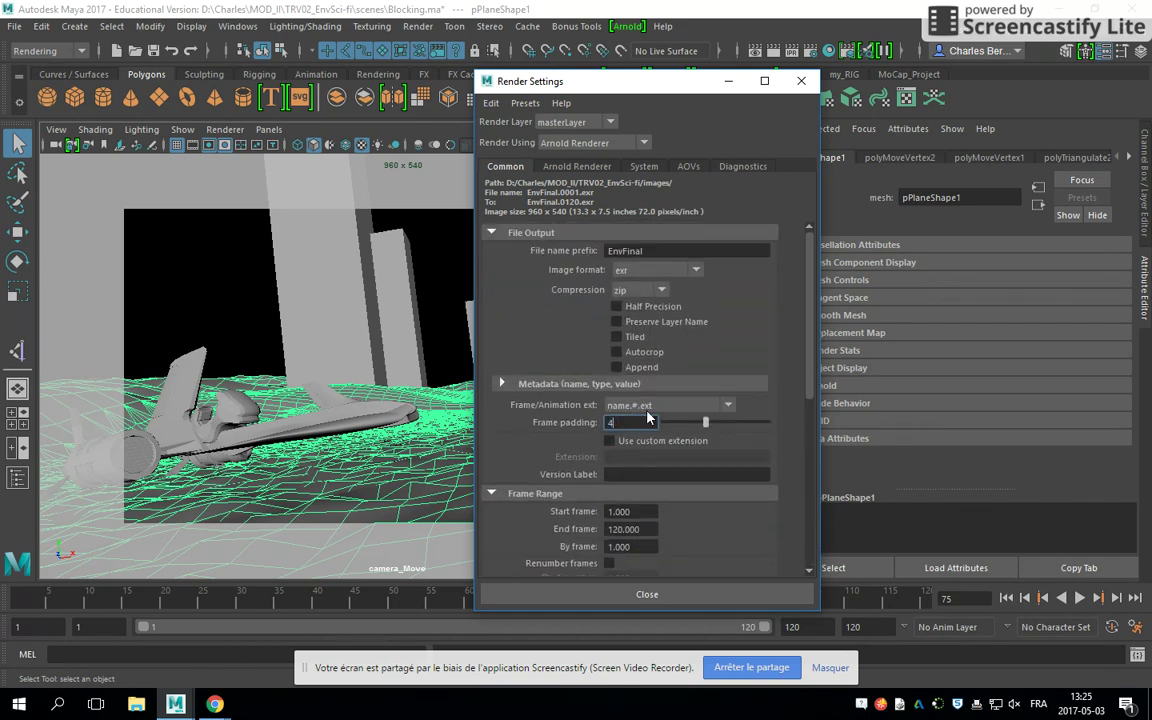
{"action": "left_click", "coordinate": [640, 422]}
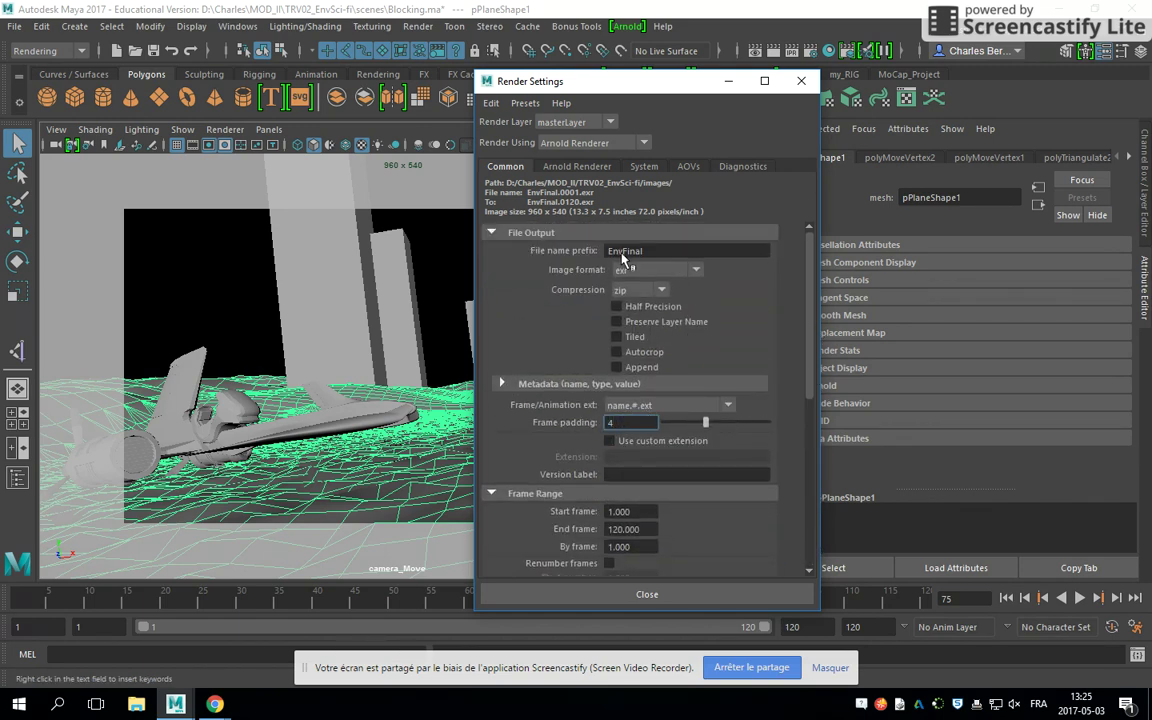
{"action": "left_click", "coordinate": [578, 167]}
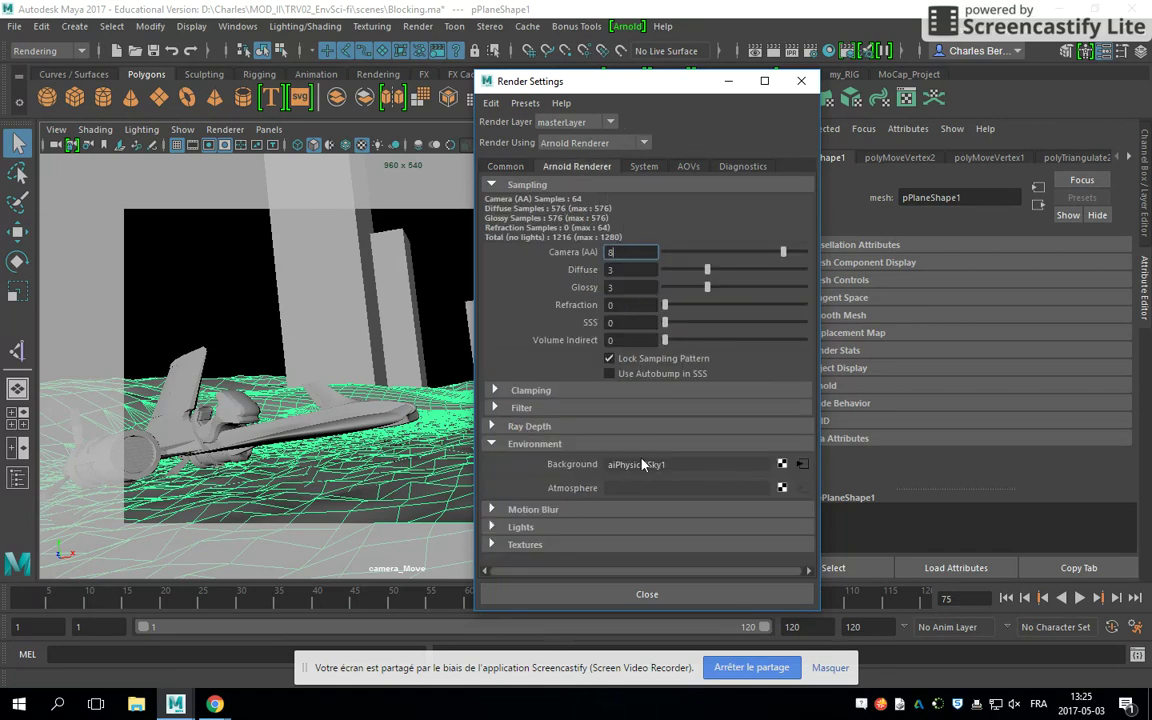
{"action": "left_click", "coordinate": [640, 596]}
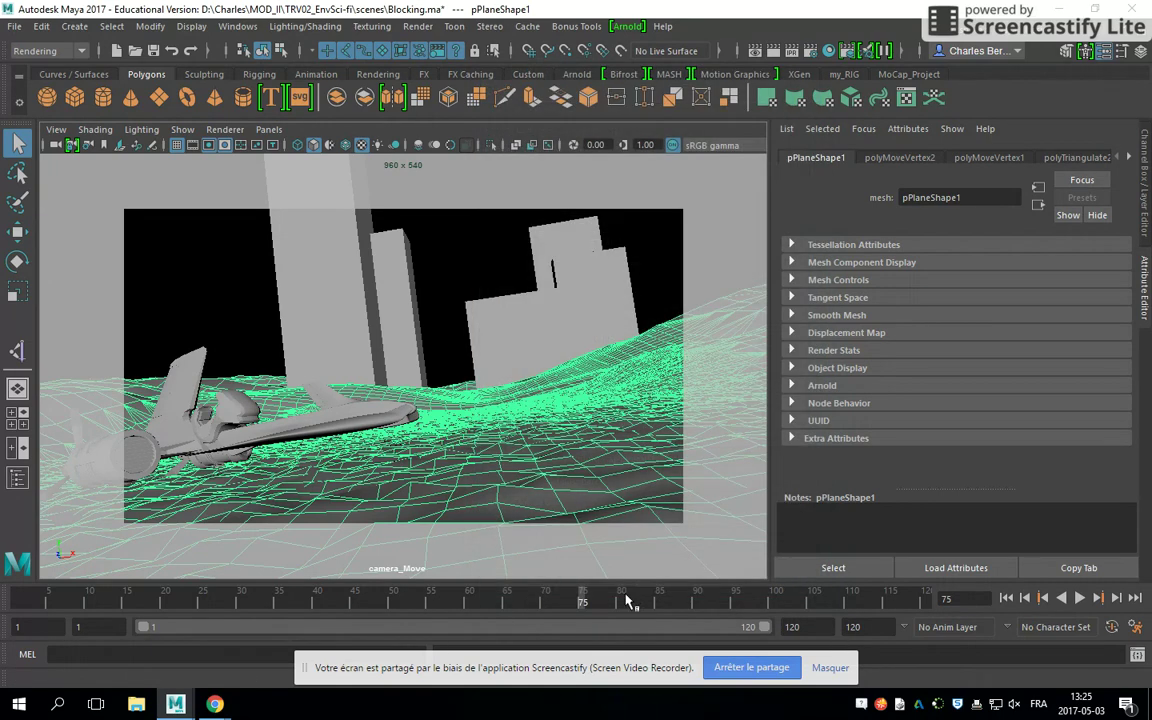
Save the scene under the new name EnvFinal.mb in the project's scenes folder.
{"action": "left_click", "coordinate": [14, 26]}
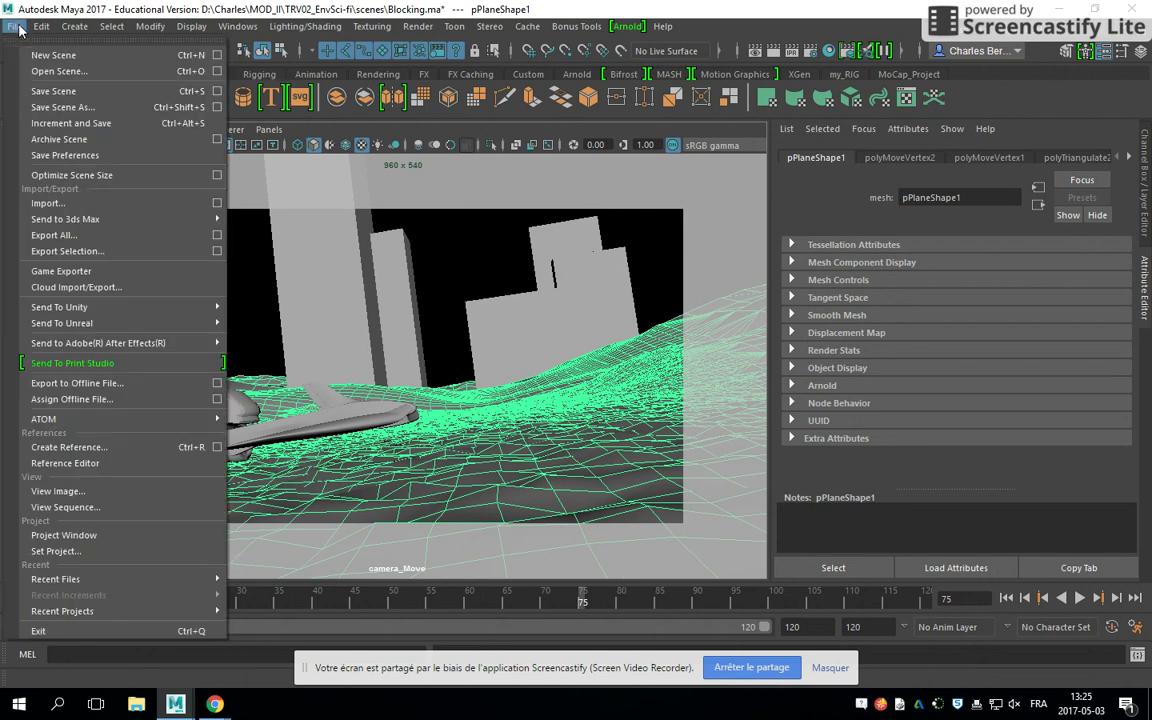
{"action": "left_click", "coordinate": [62, 107]}
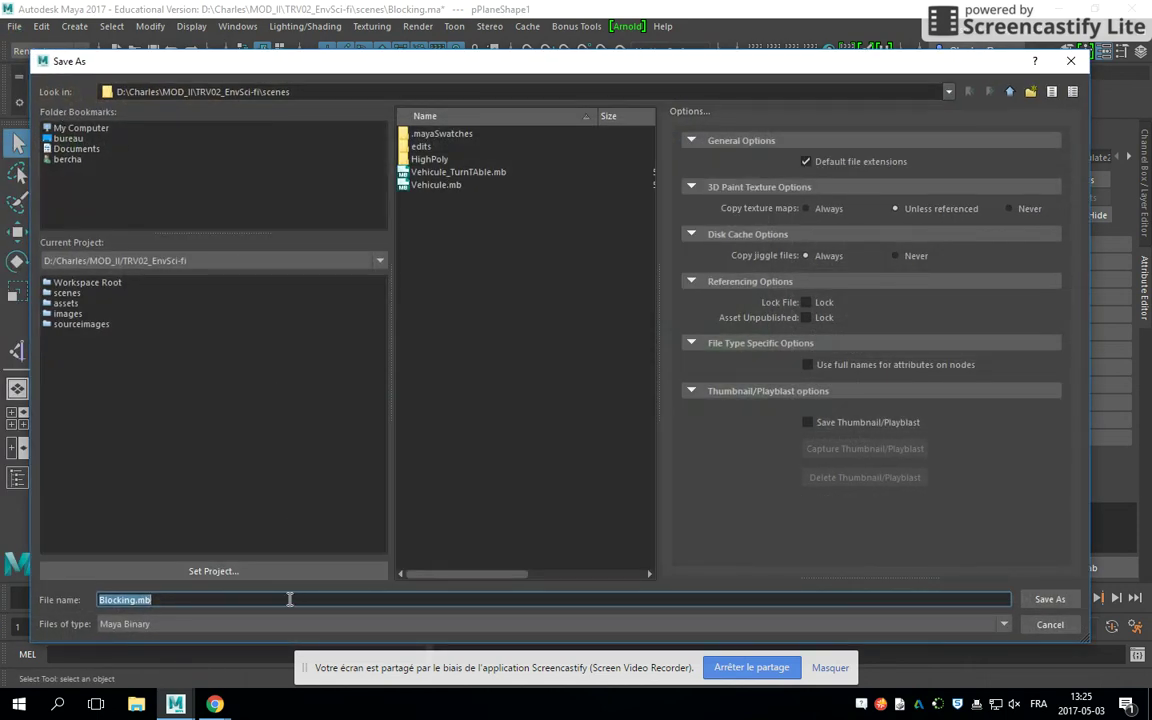
{"action": "left_click", "coordinate": [157, 600]}
{"action": "double_click", "coordinate": [120, 600]}
{"action": "type", "text": "EnvFinal"}
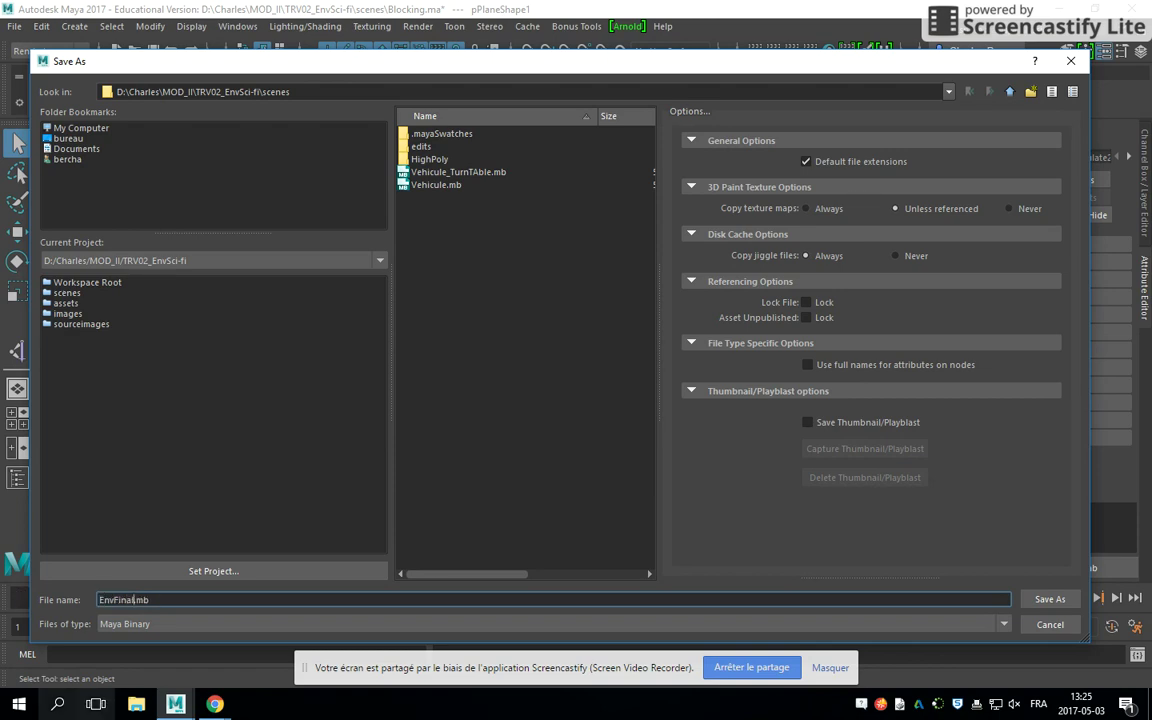
{"action": "left_click", "coordinate": [1048, 599]}
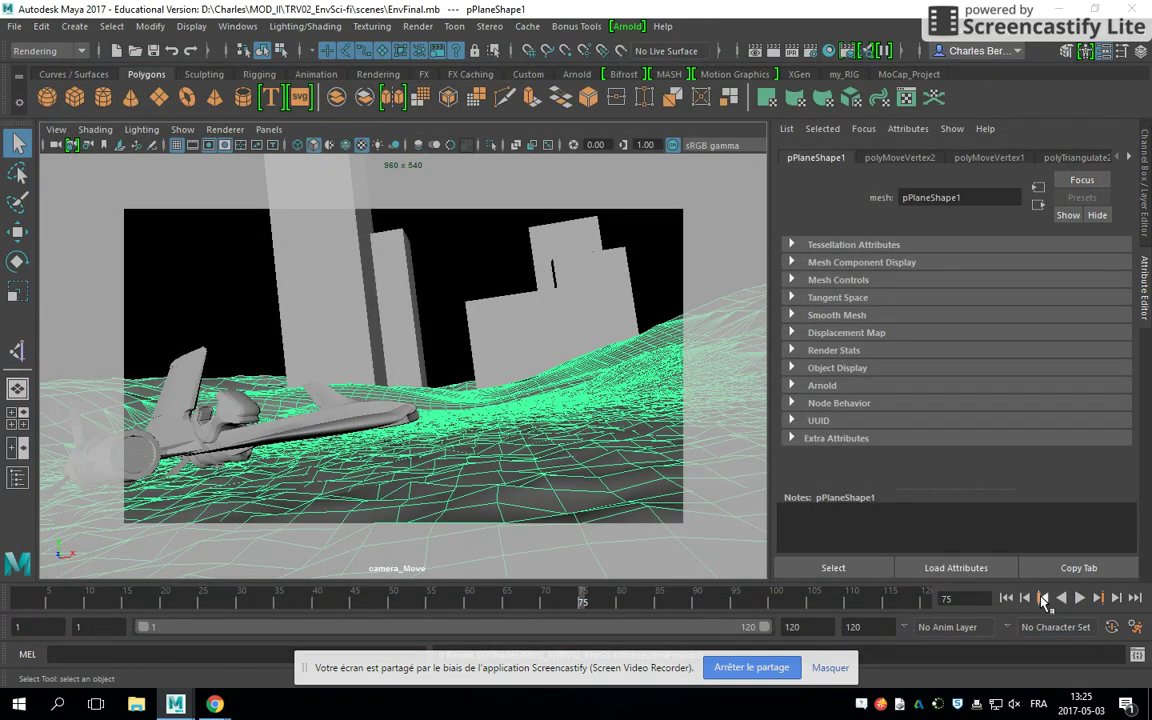
Start a batch render of the animation sequence.
{"action": "left_click", "coordinate": [419, 27]}
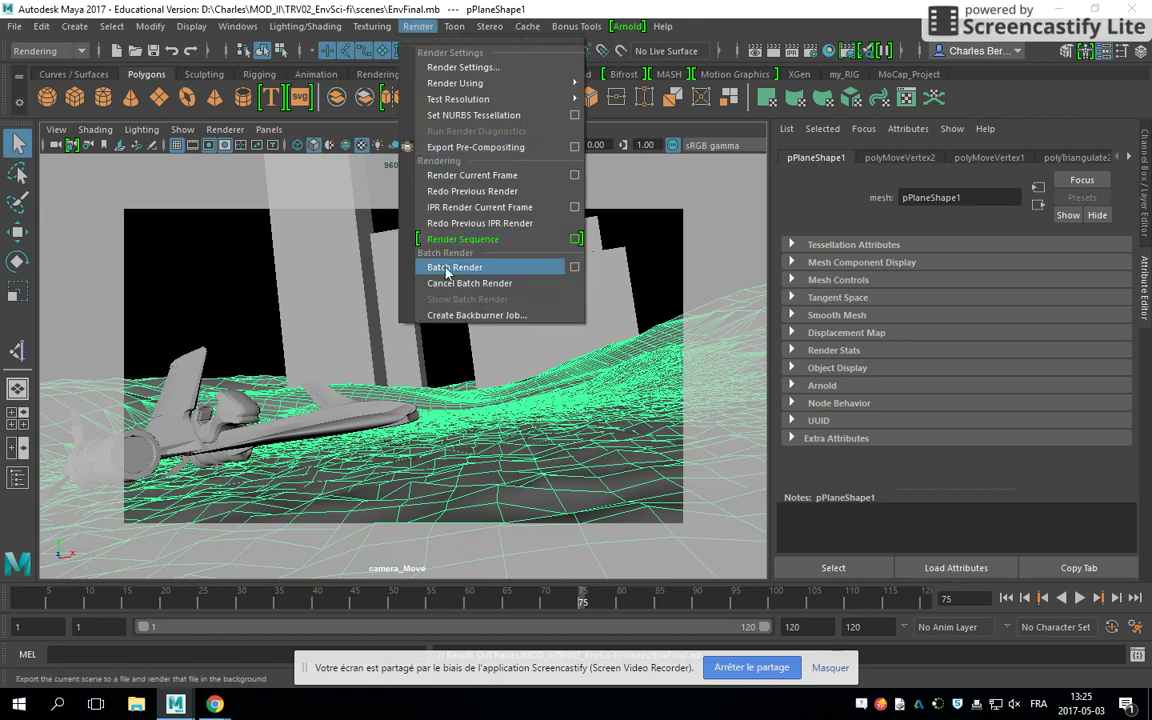
{"action": "left_click", "coordinate": [481, 268]}
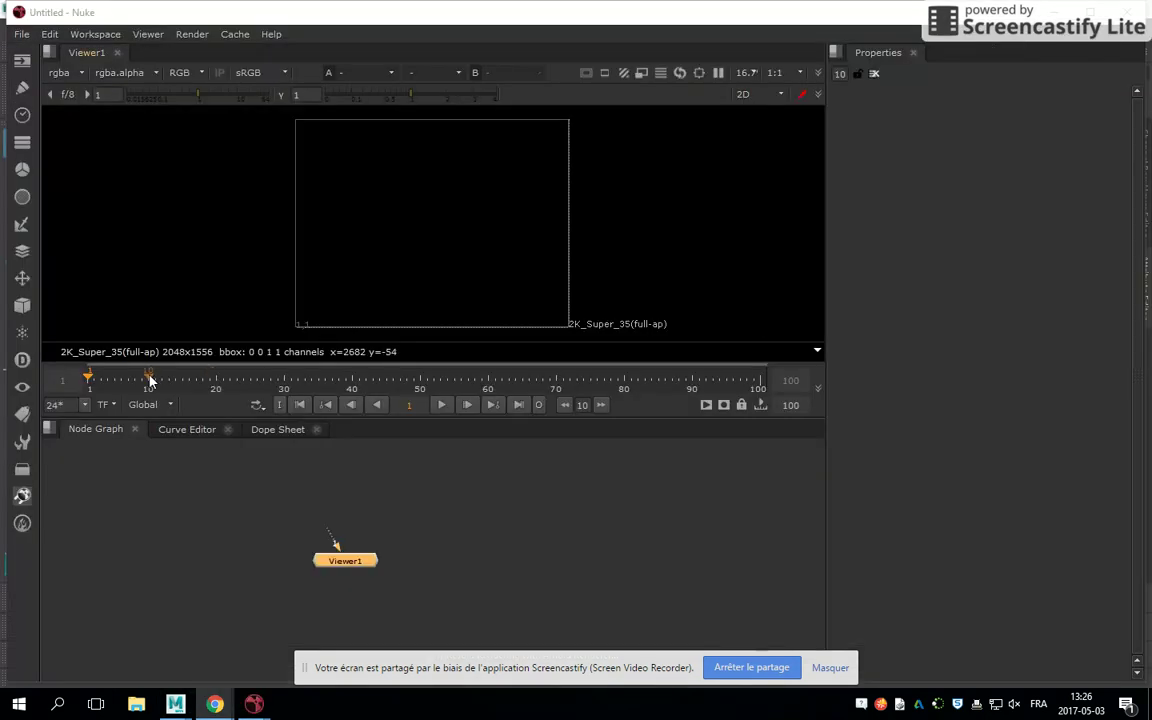
{"action": "left_click", "coordinate": [404, 543]}
{"action": "left_click", "coordinate": [476, 556]}
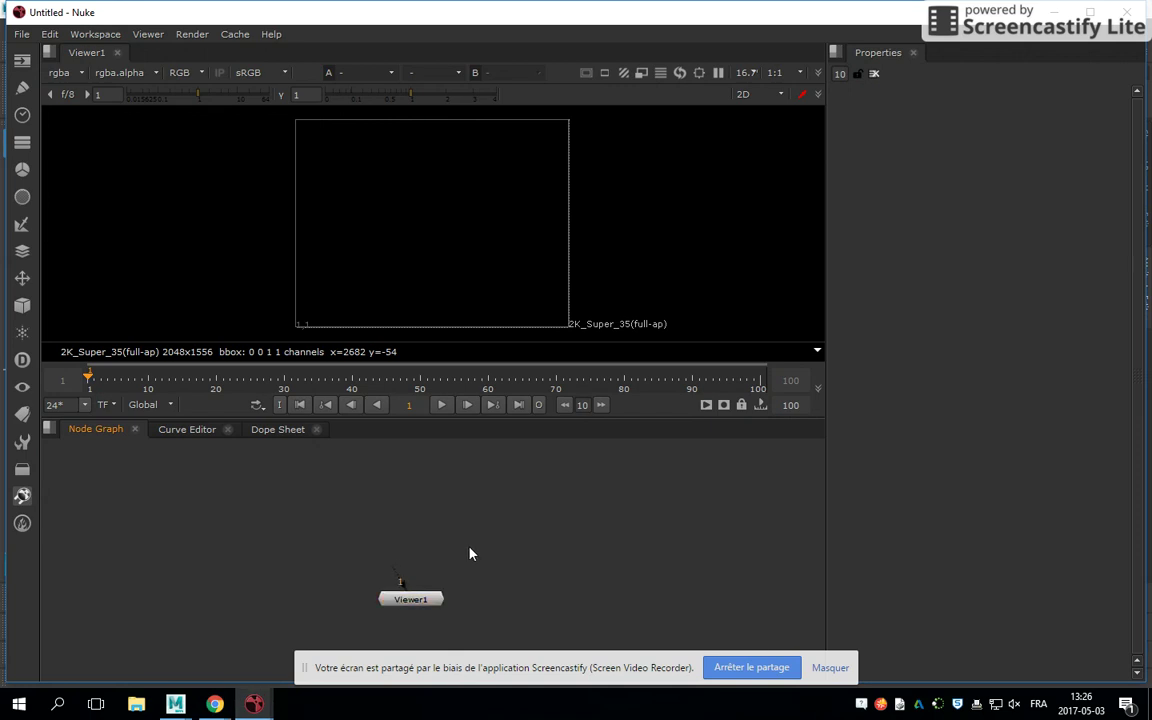
Add a Read node that loads the EnvSci-fi.####.exr 1-120 image sequence from the TRV02_EnvSci-fi project's images folder.
{"action": "left_click", "coordinate": [23, 62]}
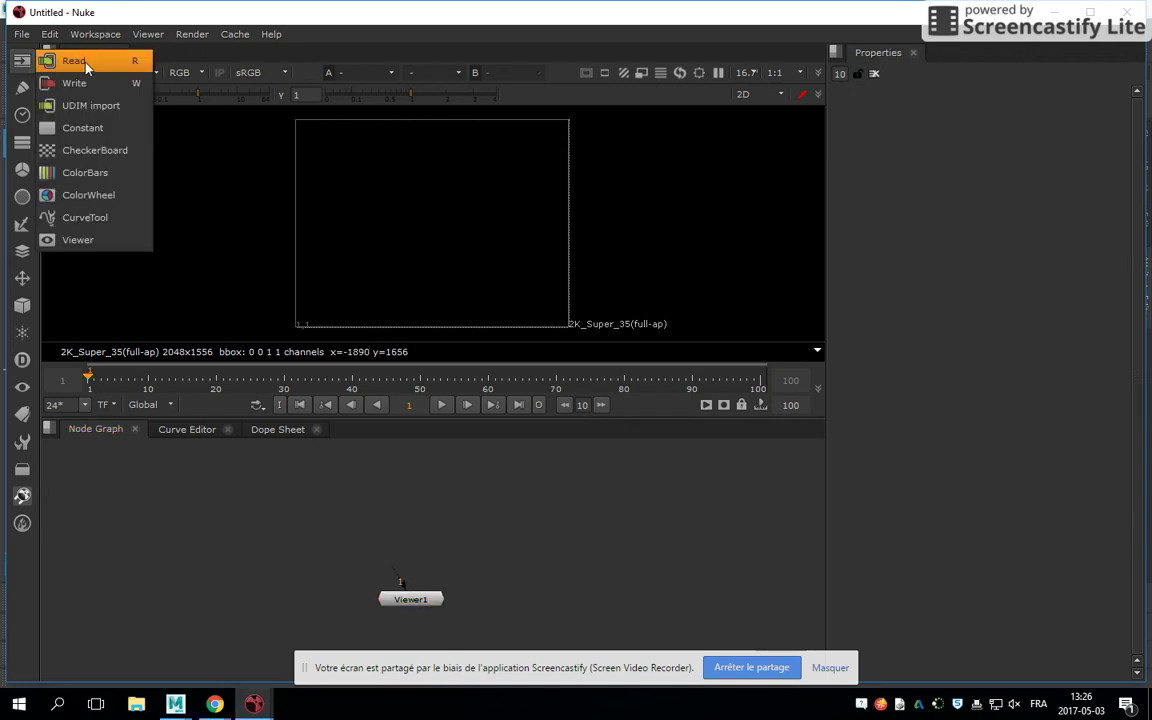
{"action": "left_click", "coordinate": [80, 61]}
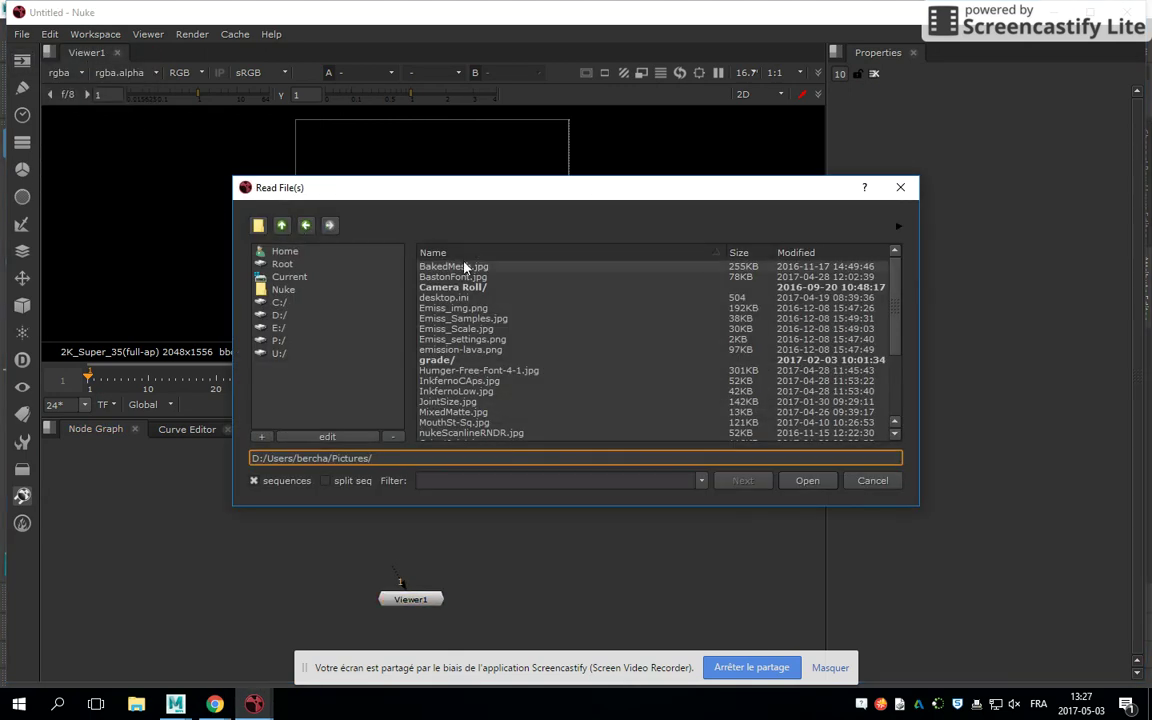
{"action": "left_click", "coordinate": [279, 315]}
{"action": "double_click", "coordinate": [450, 297]}
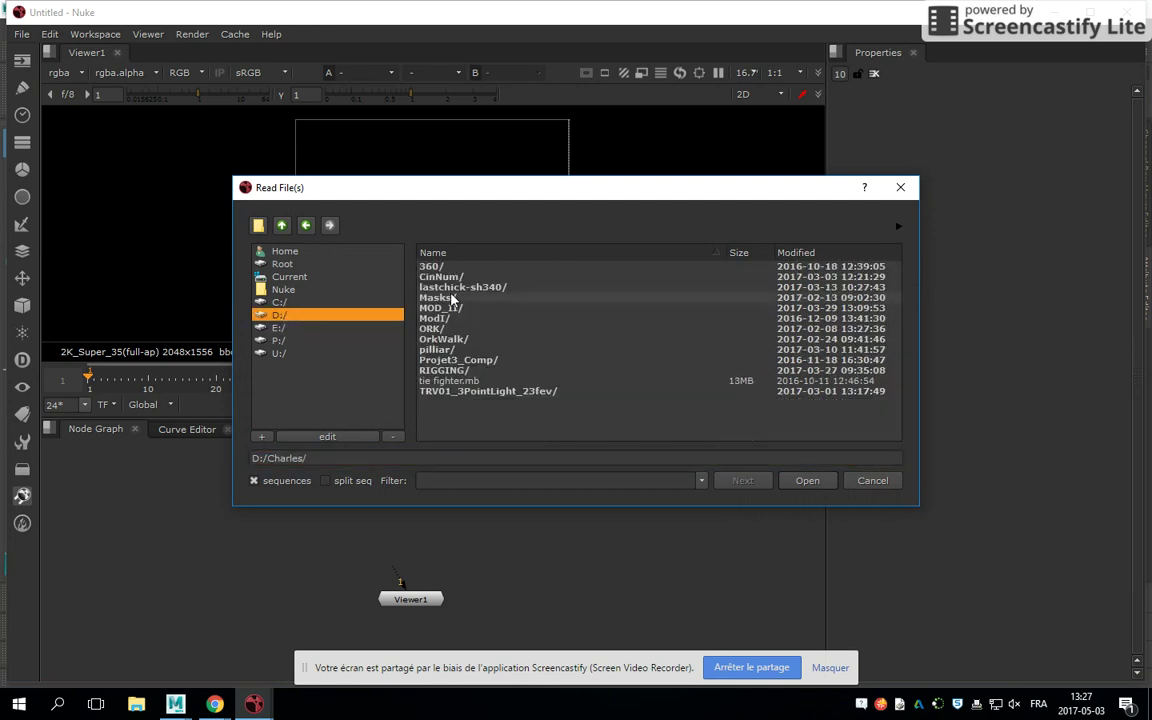
{"action": "double_click", "coordinate": [442, 307]}
{"action": "double_click", "coordinate": [452, 277]}
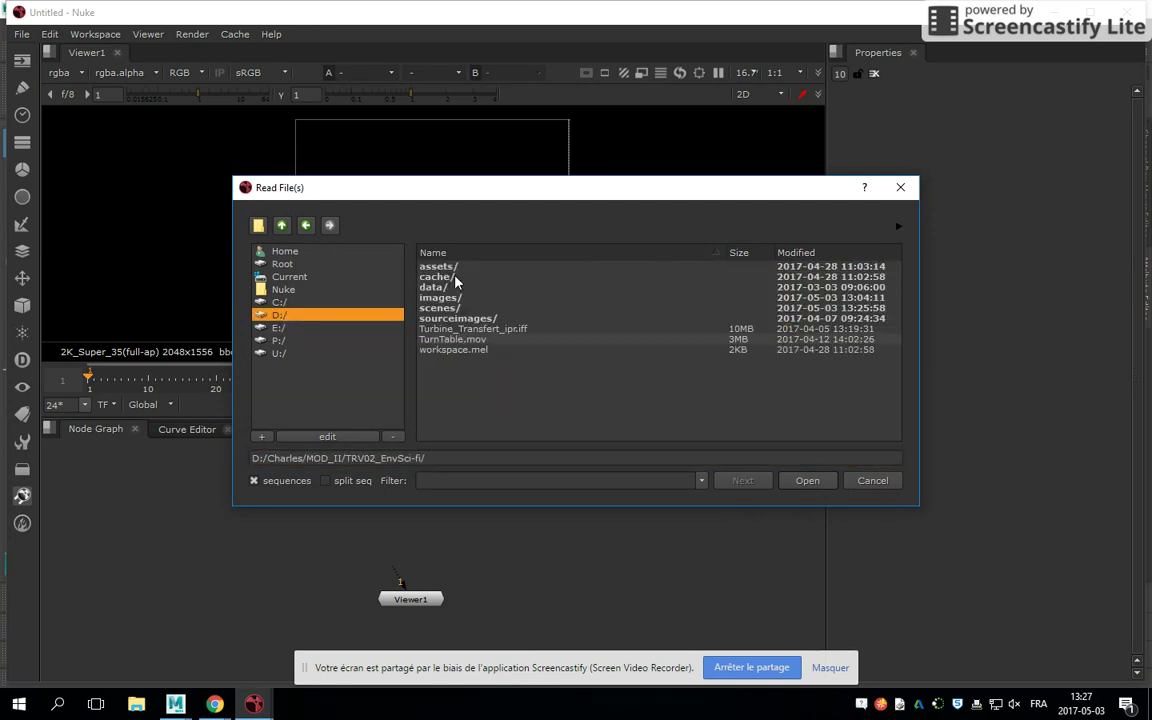
{"action": "double_click", "coordinate": [447, 298]}
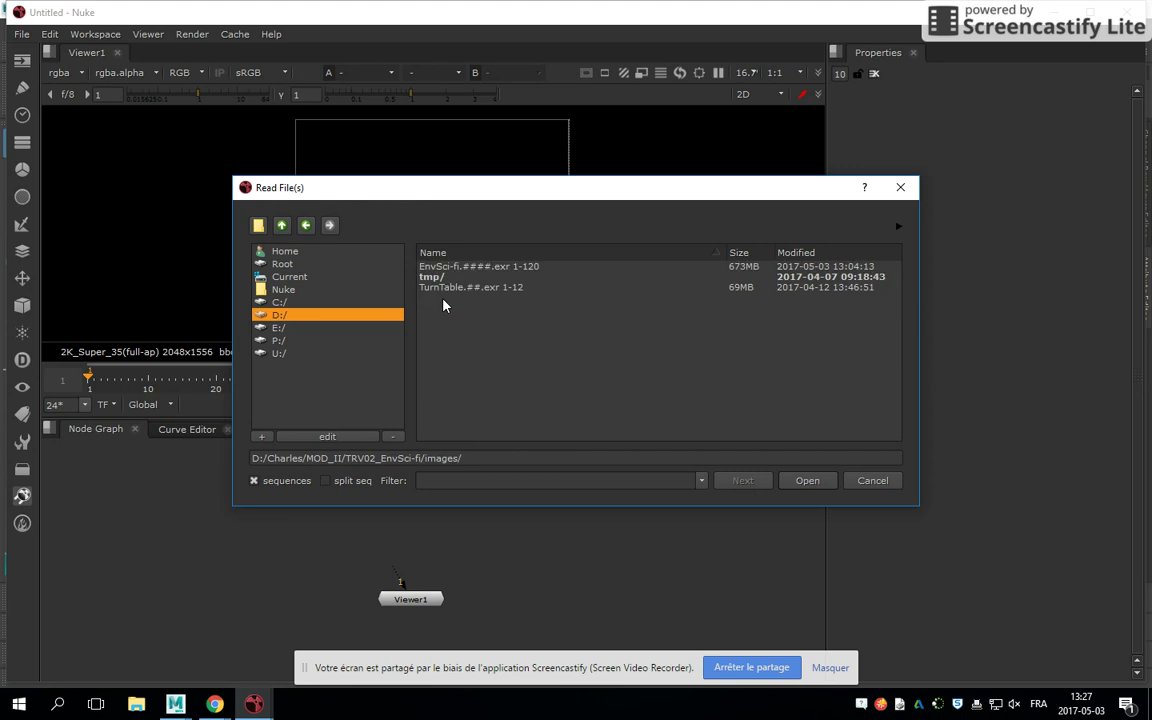
{"action": "left_click", "coordinate": [285, 481]}
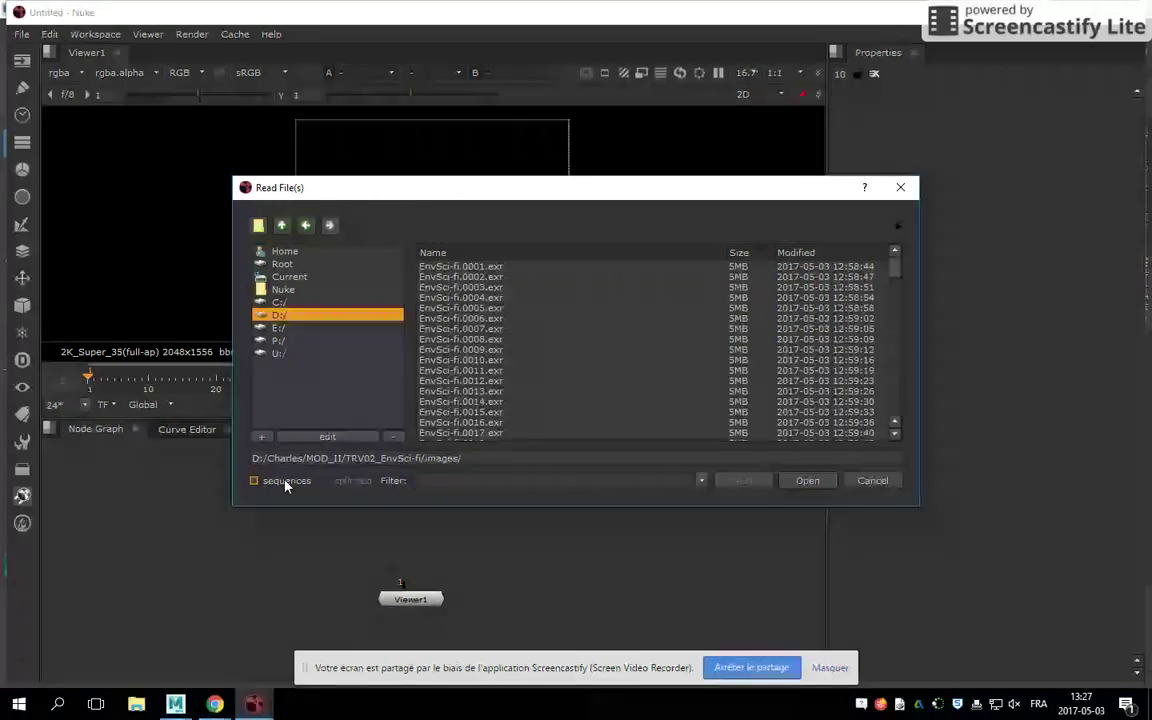
{"action": "left_click", "coordinate": [282, 482]}
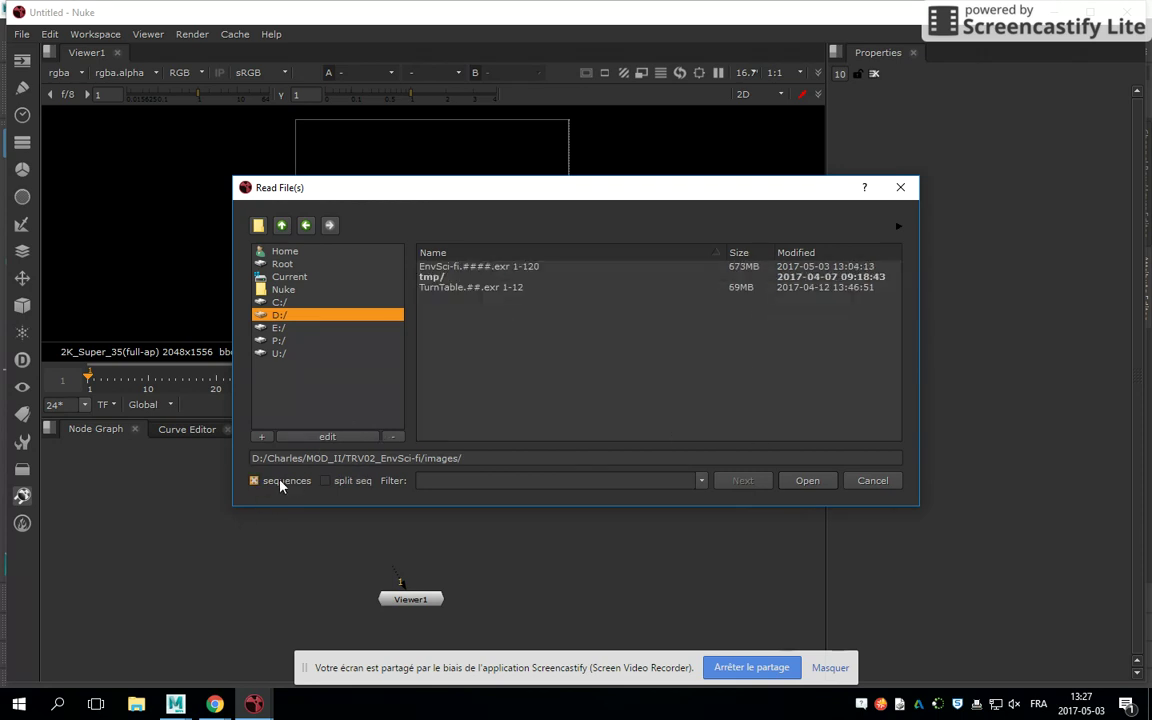
{"action": "left_click", "coordinate": [463, 267]}
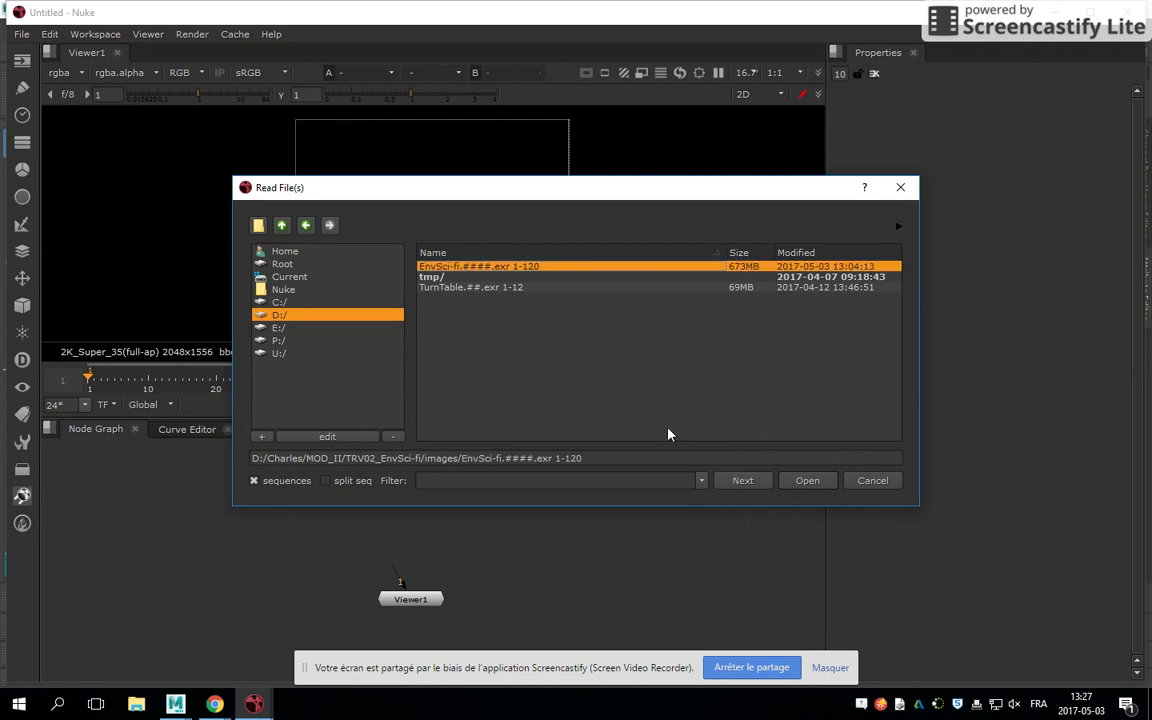
{"action": "left_click", "coordinate": [808, 482]}
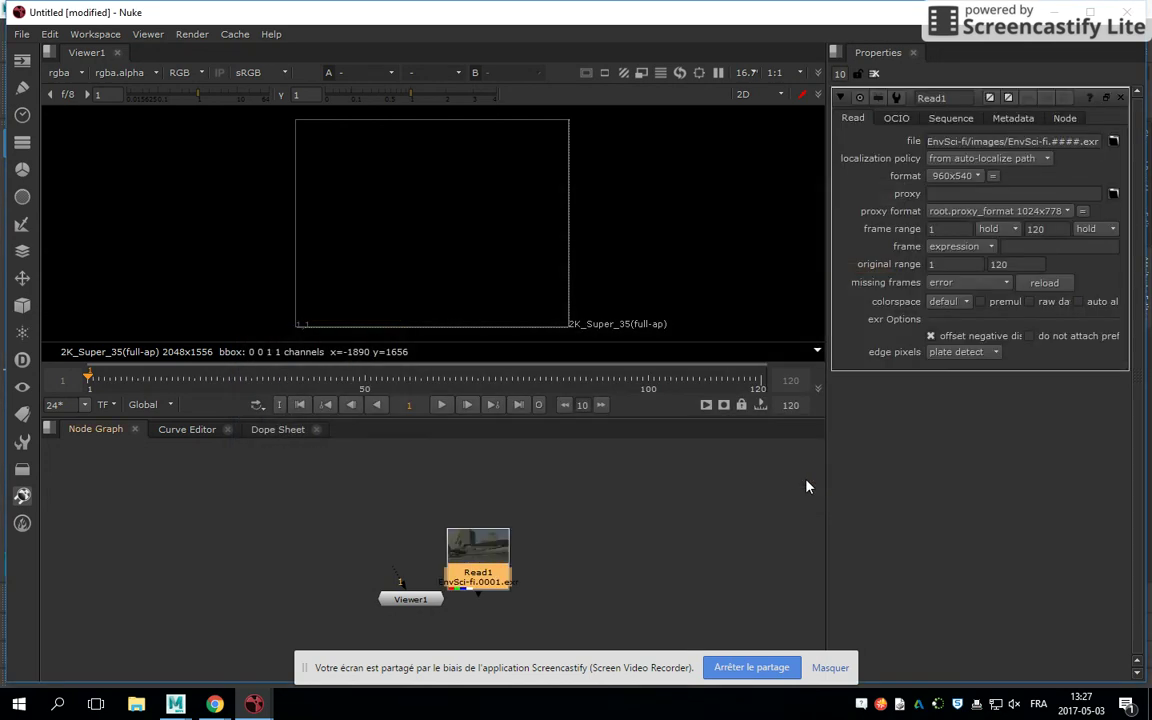
Place the Read node above Viewer1, connect it to the viewer and scrub through the sequence to frame 98.
{"action": "left_click_drag", "start_coordinate": [449, 507], "coordinate": [415, 503]}
{"action": "key", "text": "1"}
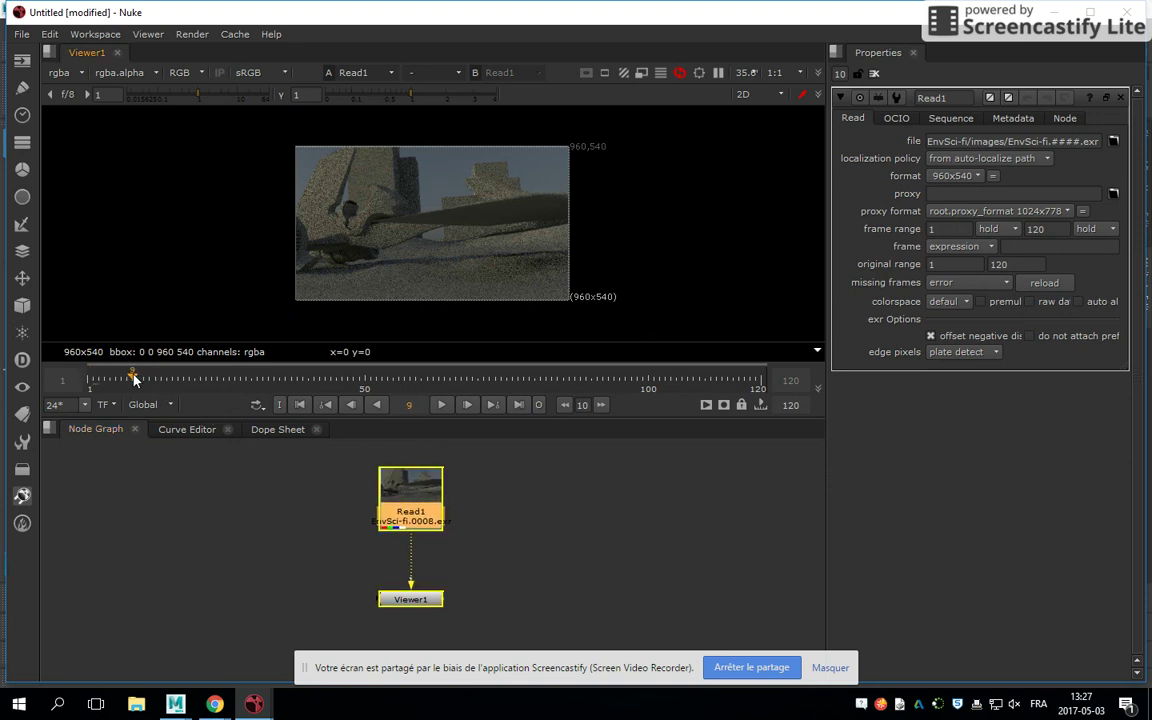
{"action": "left_click_drag", "start_coordinate": [90, 377], "coordinate": [640, 392]}
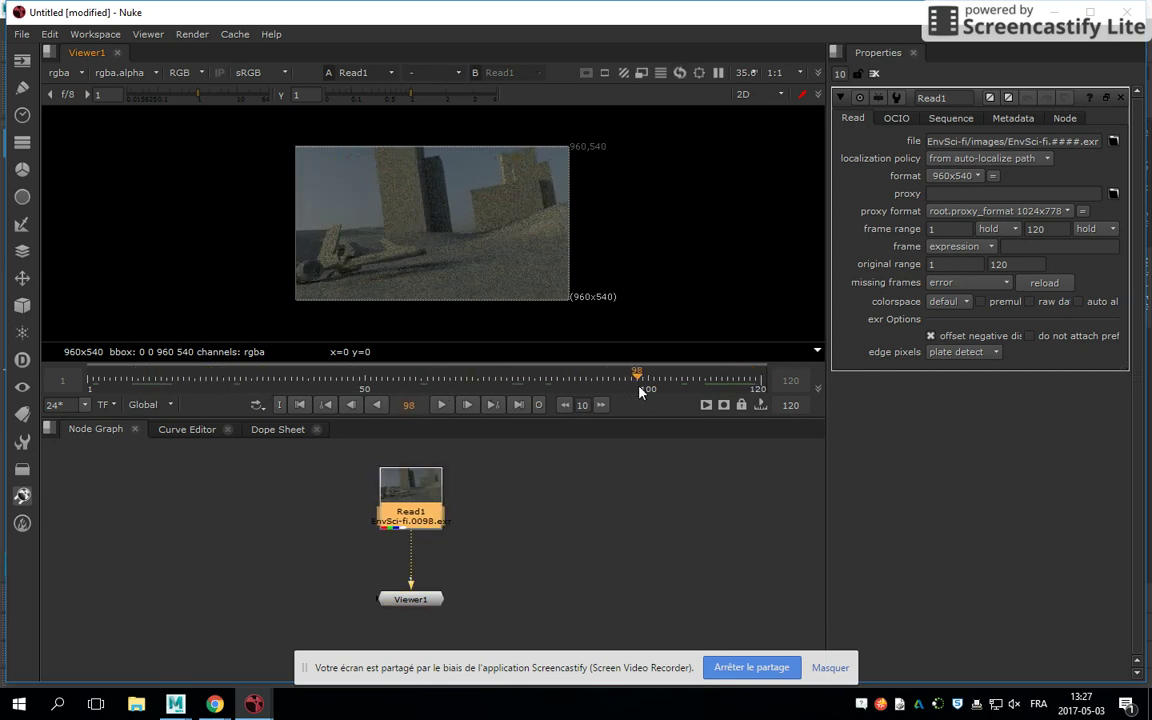
{"action": "left_click_drag", "start_coordinate": [444, 500], "coordinate": [443, 491]}
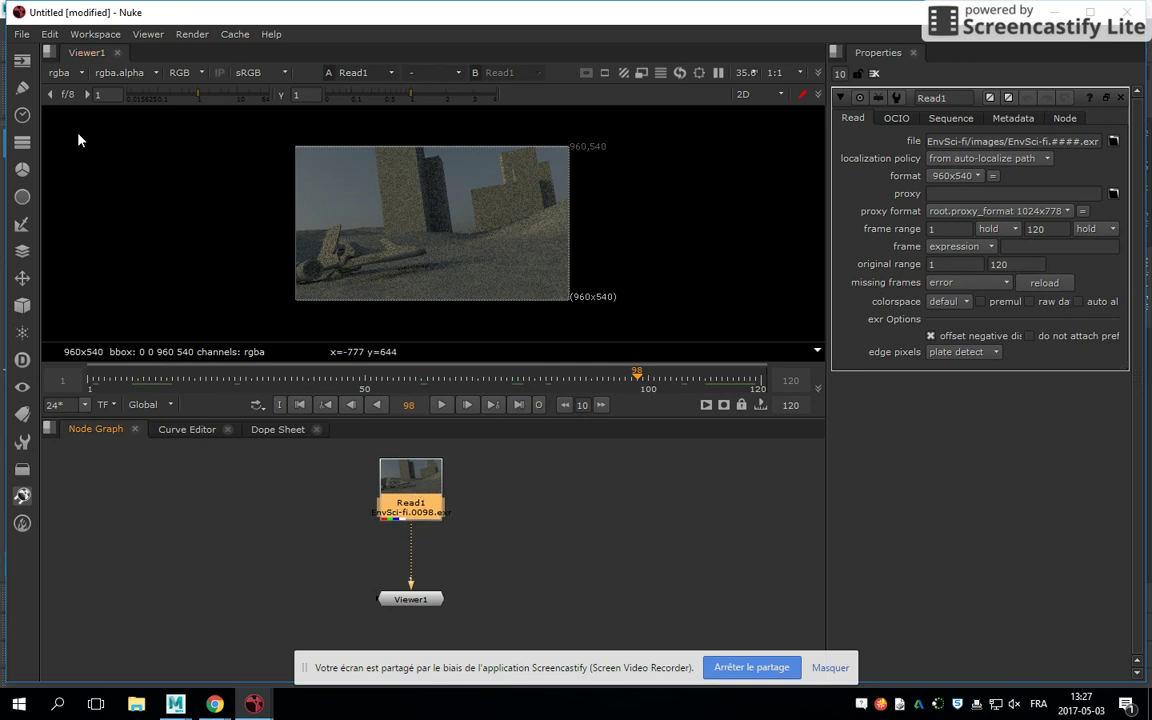
Add a Write node and insert it on the connection between Read1 and Viewer1.
{"action": "left_click", "coordinate": [20, 34]}
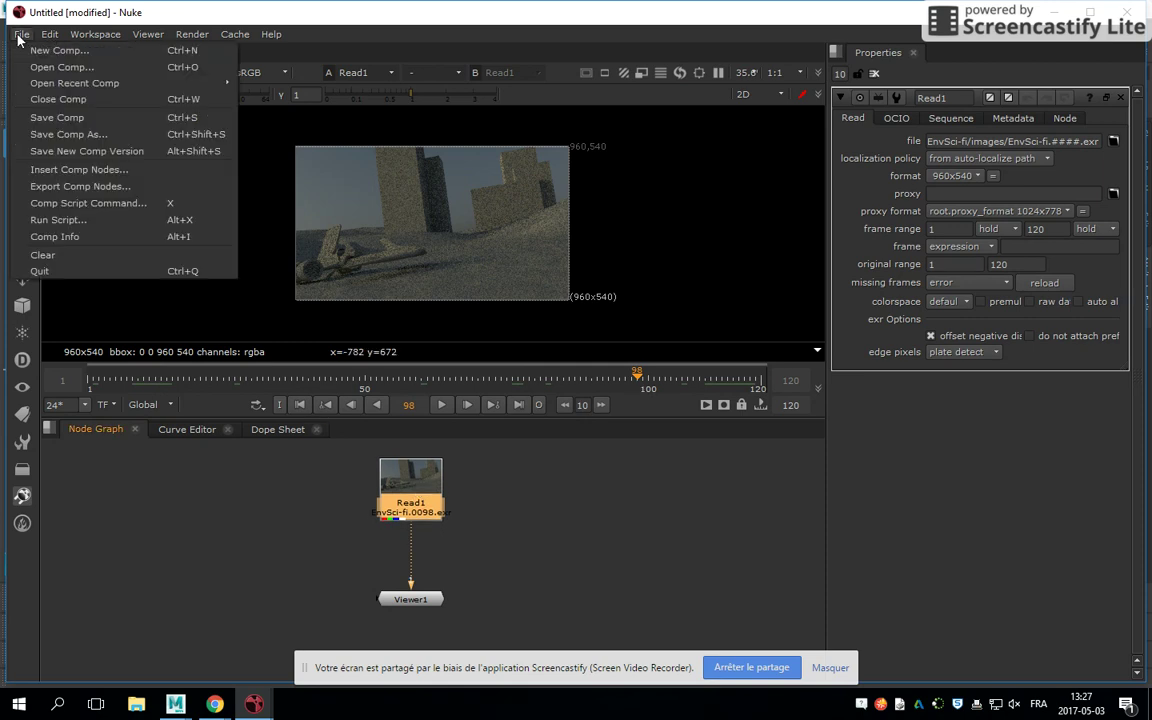
{"action": "key", "text": "Escape"}
{"action": "left_click", "coordinate": [21, 60]}
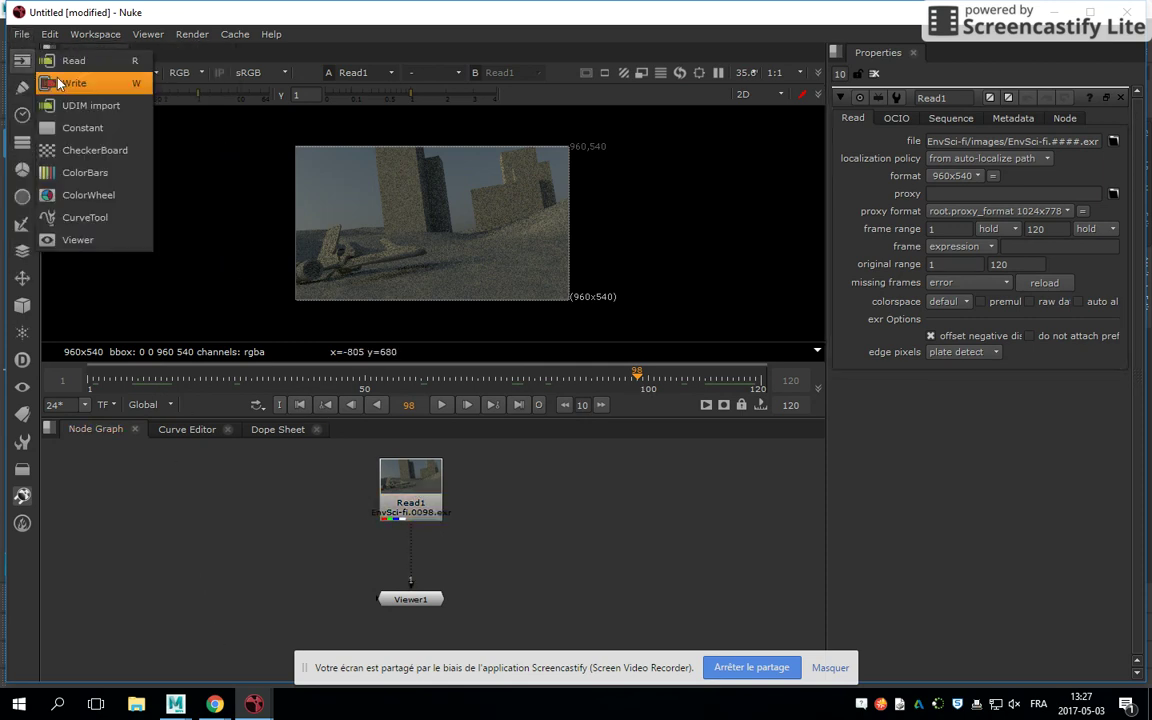
{"action": "left_click", "coordinate": [100, 84]}
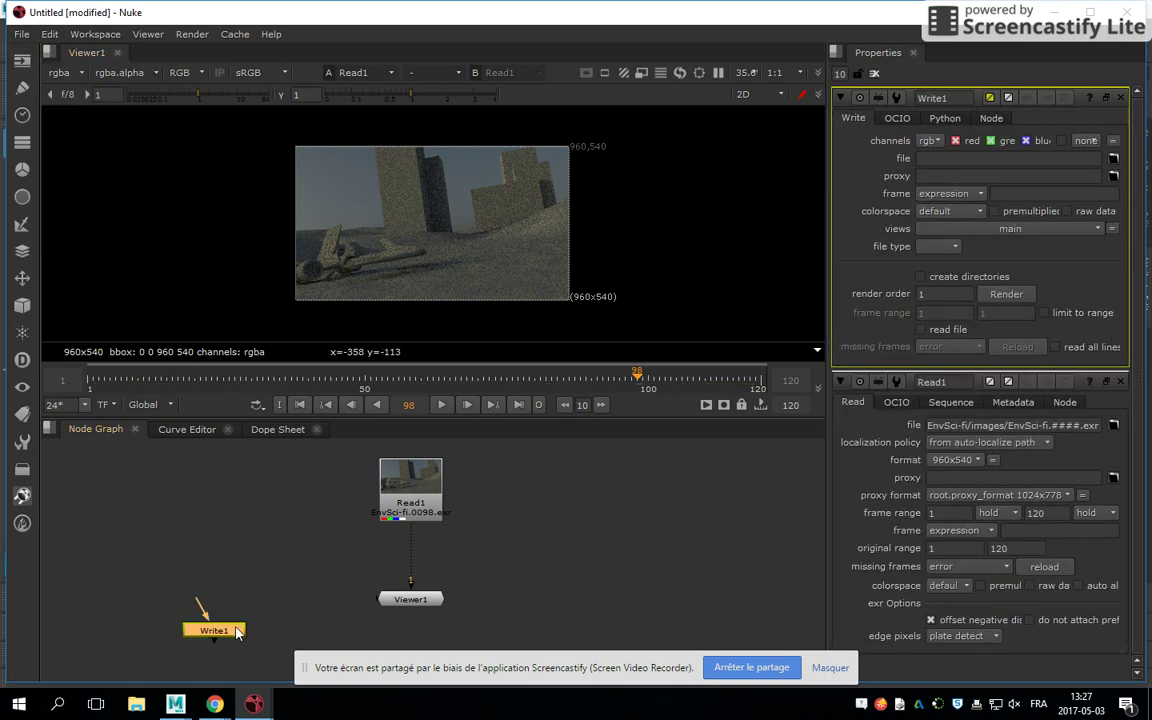
{"action": "left_click_drag", "start_coordinate": [251, 627], "coordinate": [437, 559]}
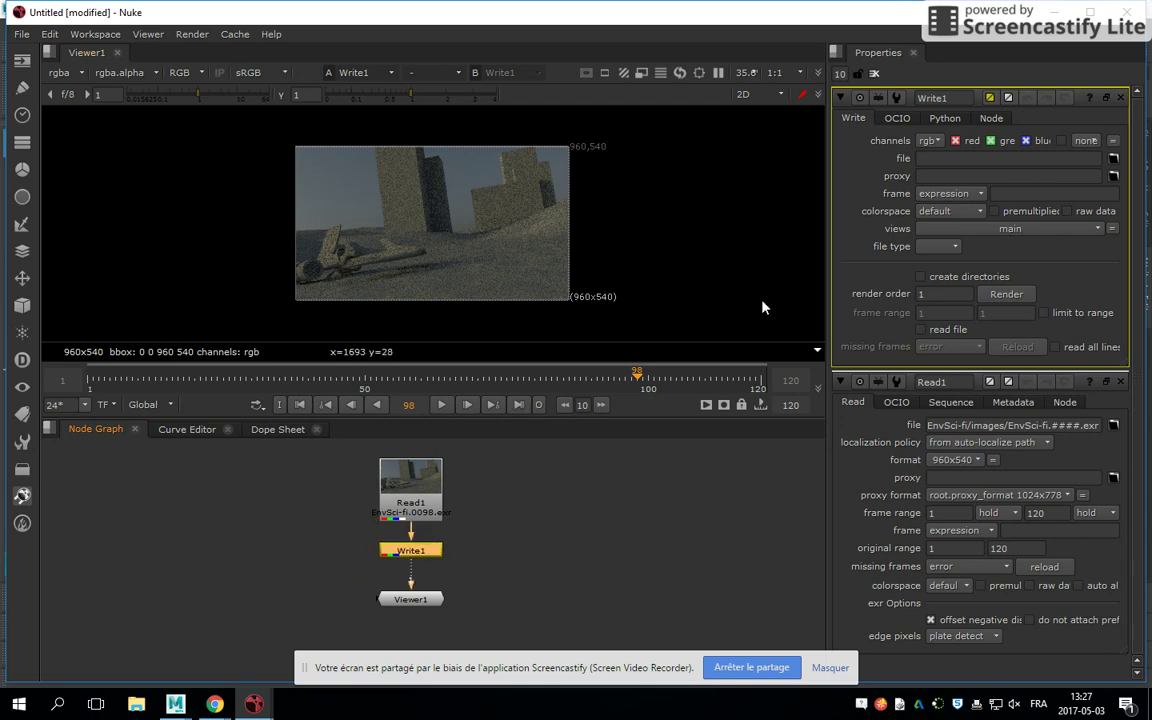
Set the Write node's output file to EnvFinal.mov in the TRV02_EnvSci-fi project folder.
{"action": "left_click_drag", "start_coordinate": [829, 270], "coordinate": [673, 259]}
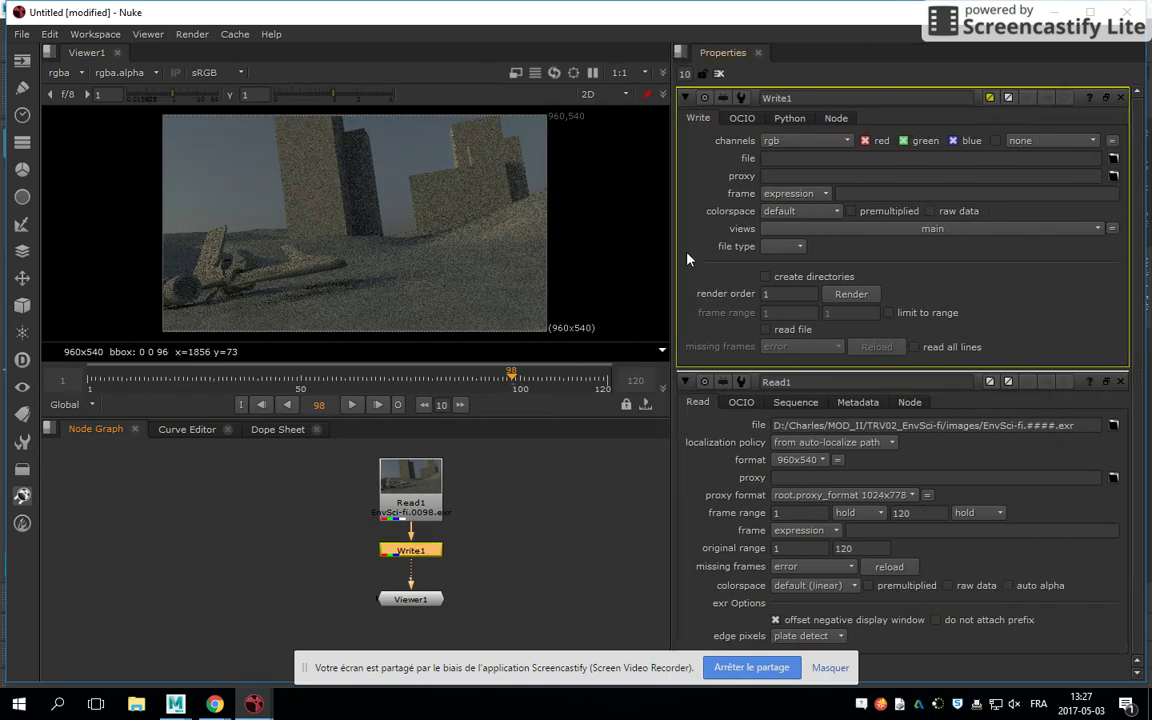
{"action": "left_click", "coordinate": [1114, 160]}
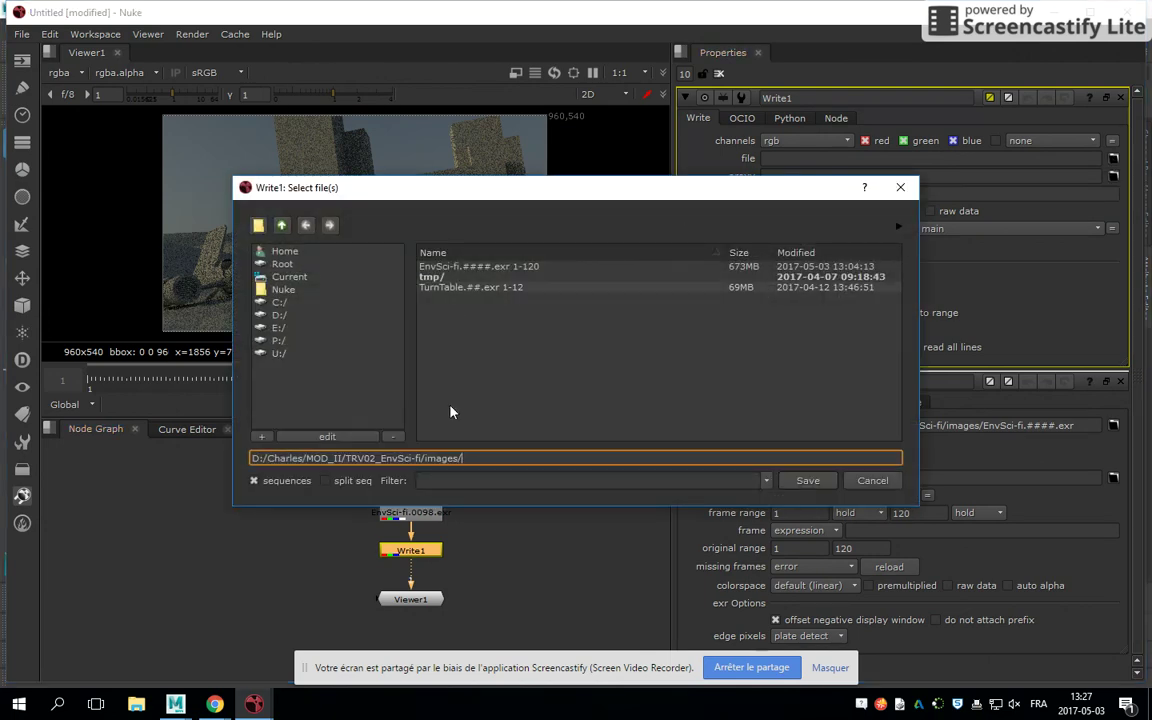
{"action": "left_click", "coordinate": [281, 225]}
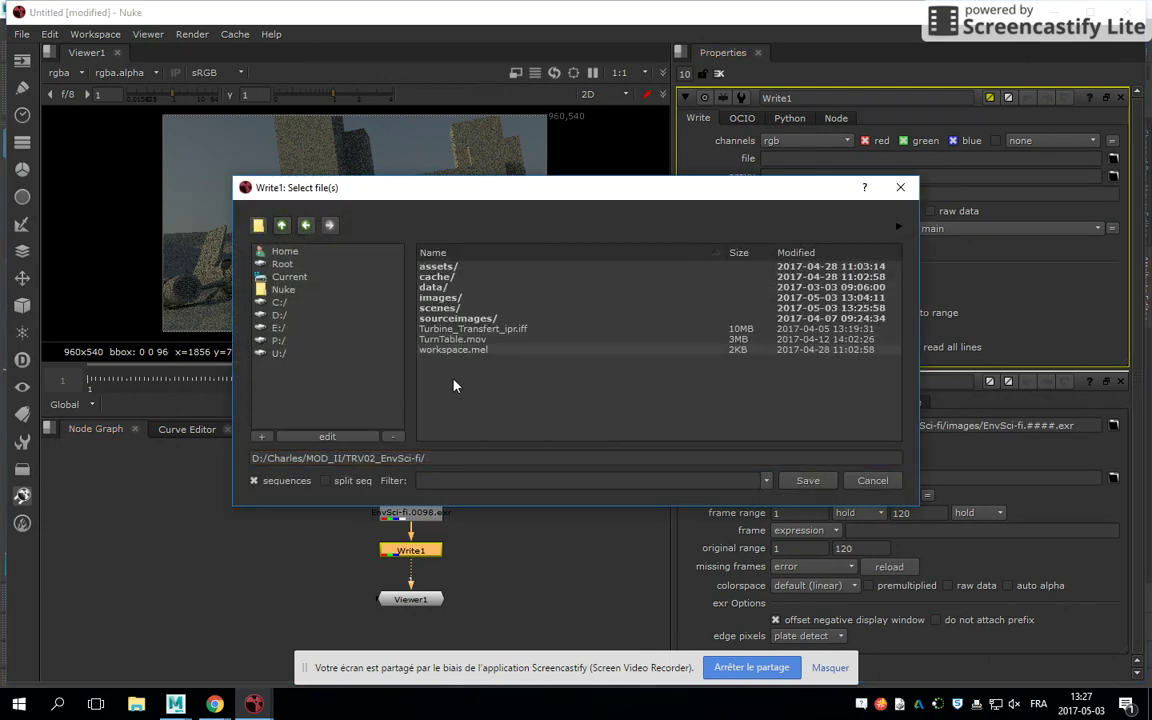
{"action": "left_click", "coordinate": [440, 457]}
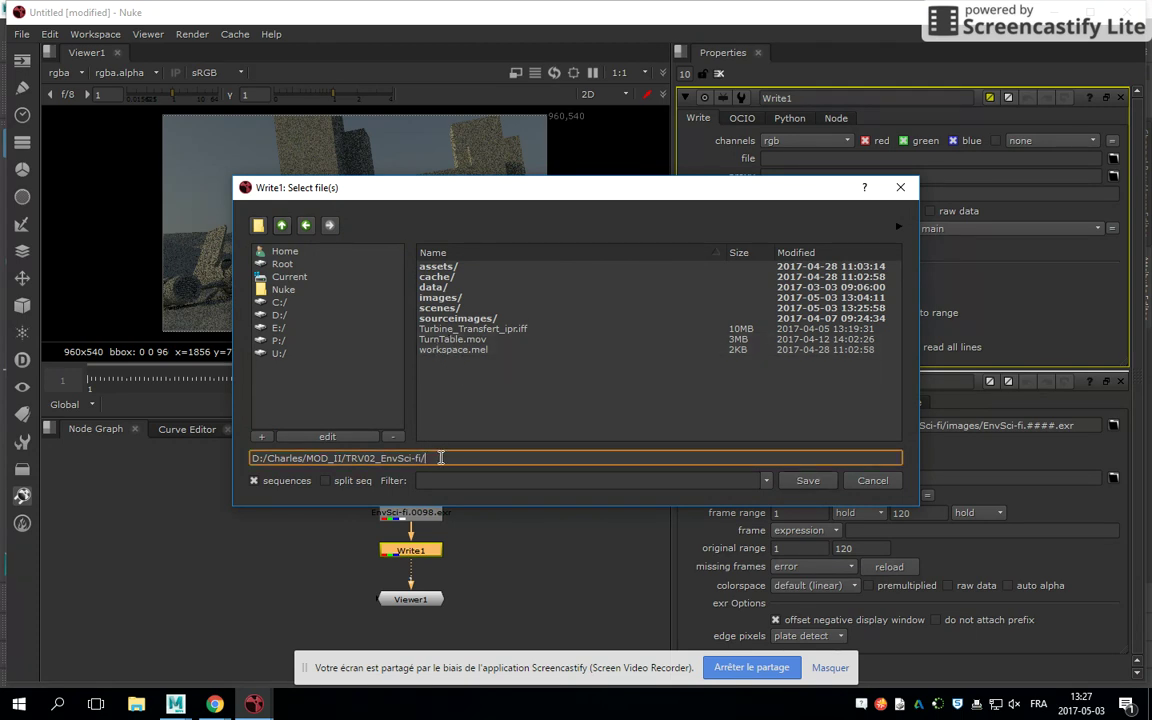
{"action": "type", "text": "Env"}
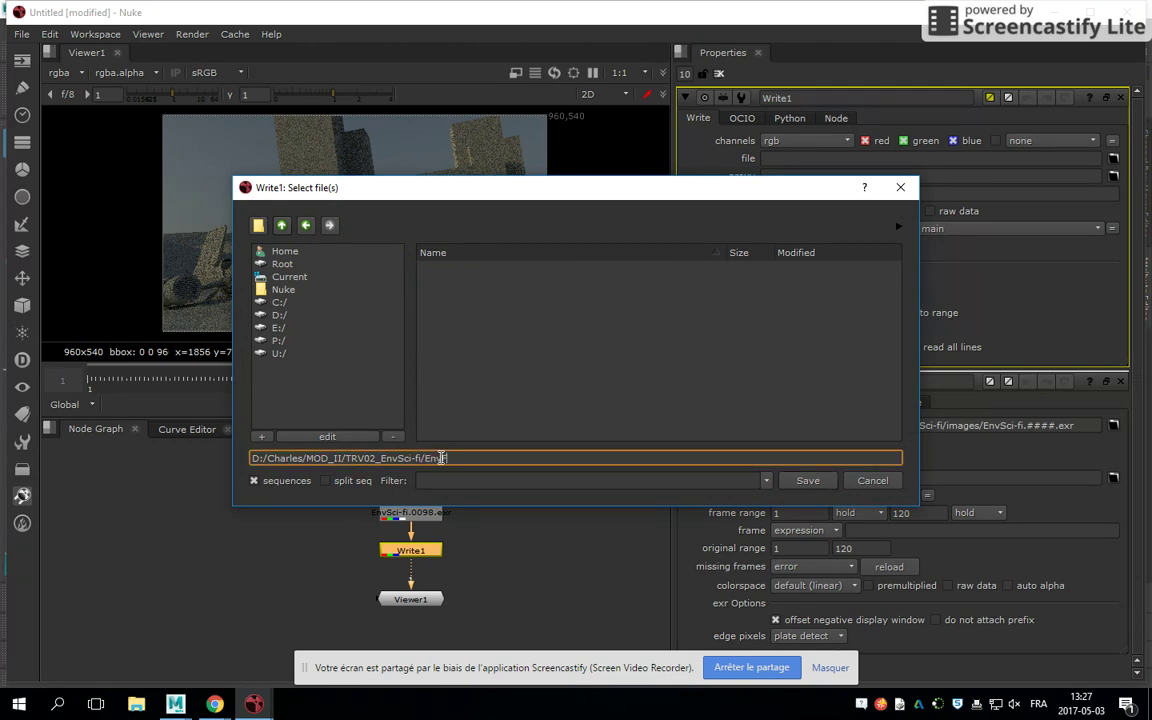
{"action": "type", "text": "Final."}
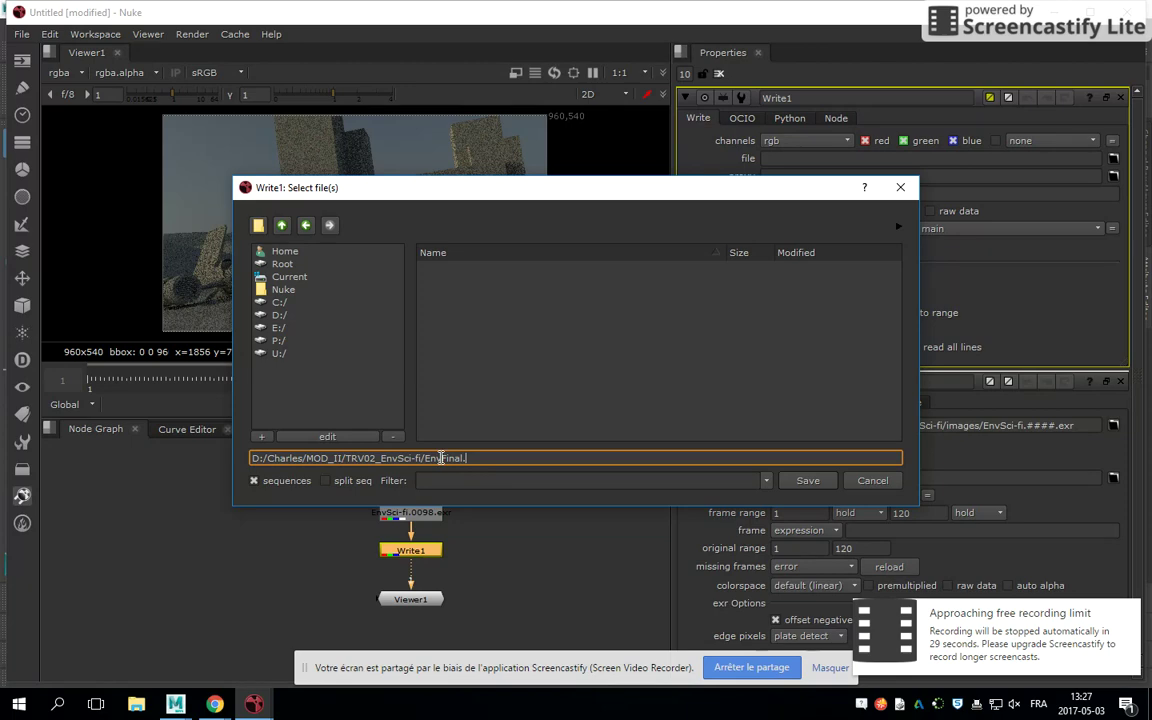
{"action": "type", "text": "mov"}
{"action": "left_click", "coordinate": [810, 481]}
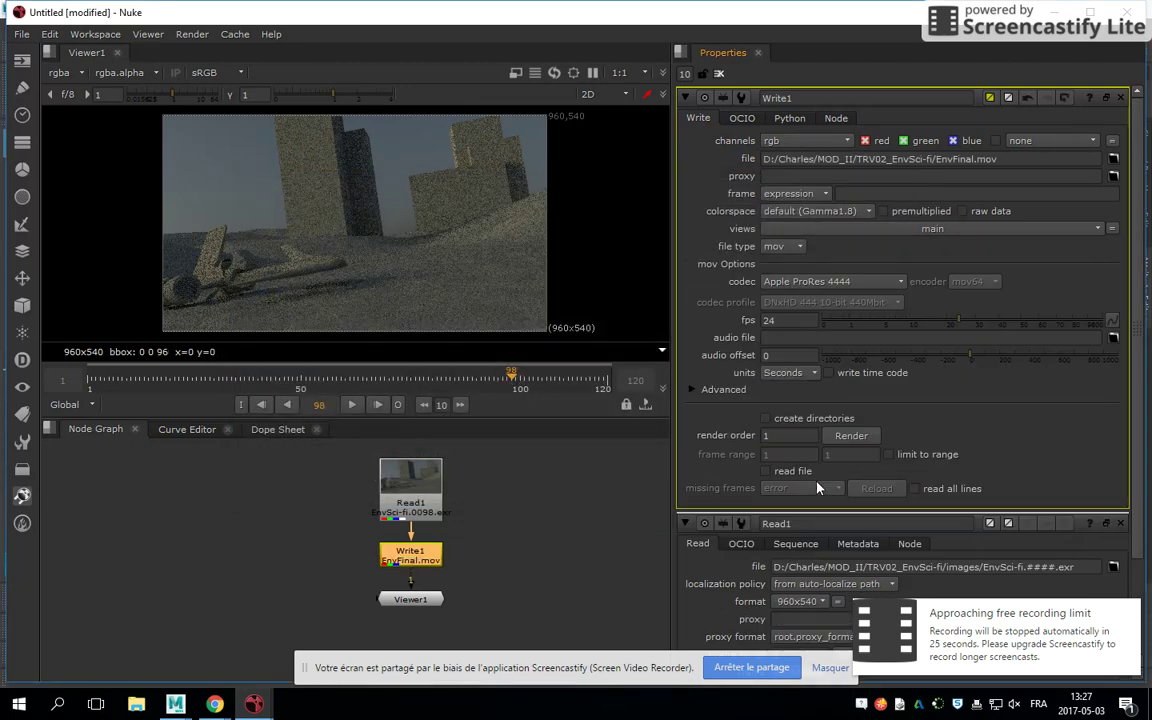
Keep mov as the Write node's file type and set its colorspace to sRGB.
{"action": "left_click", "coordinate": [796, 248]}
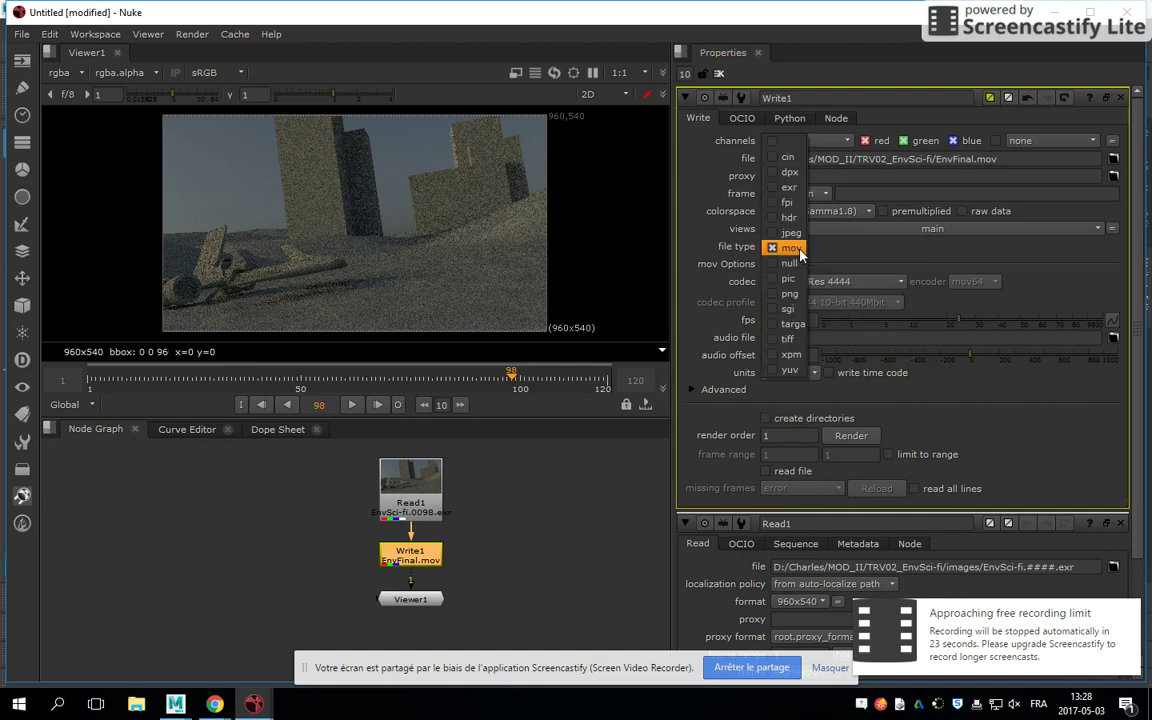
{"action": "left_click", "coordinate": [796, 250]}
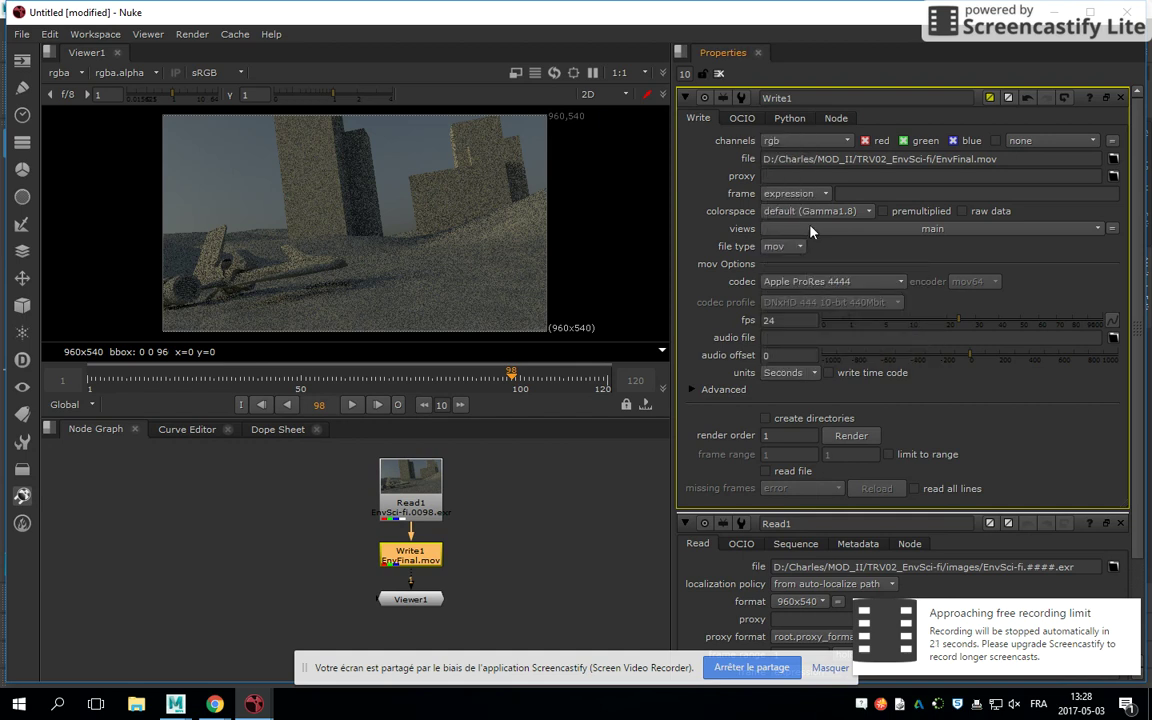
{"action": "left_click", "coordinate": [866, 213]}
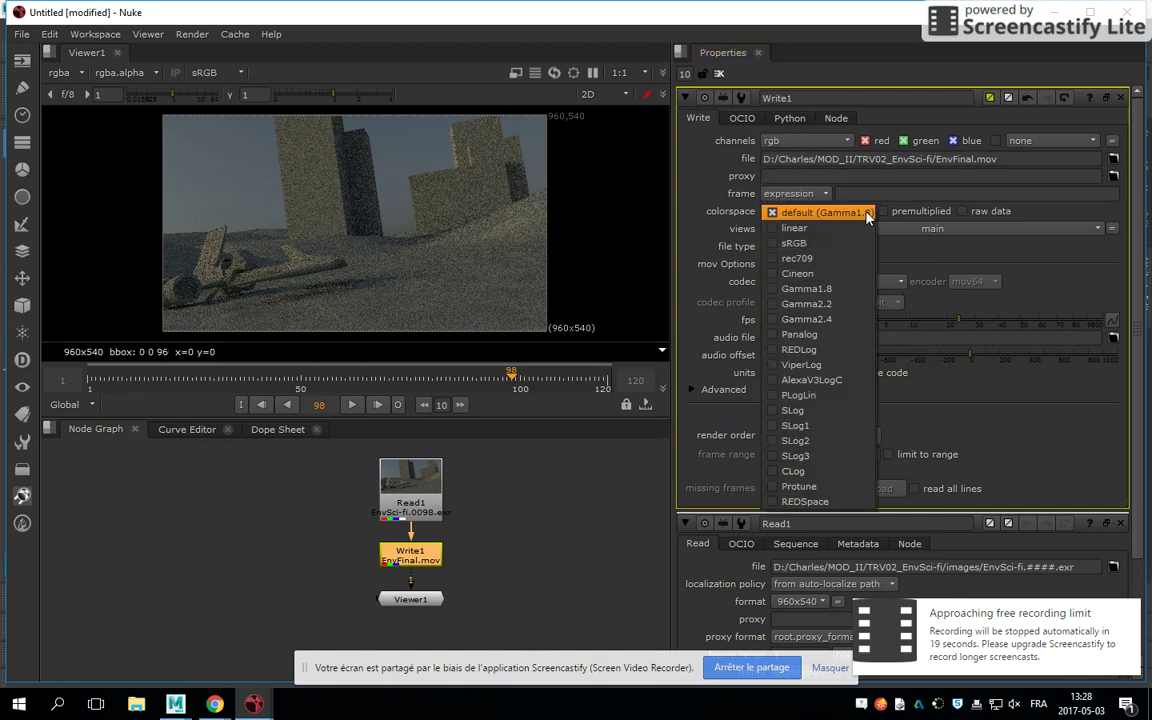
{"action": "left_click", "coordinate": [845, 245]}
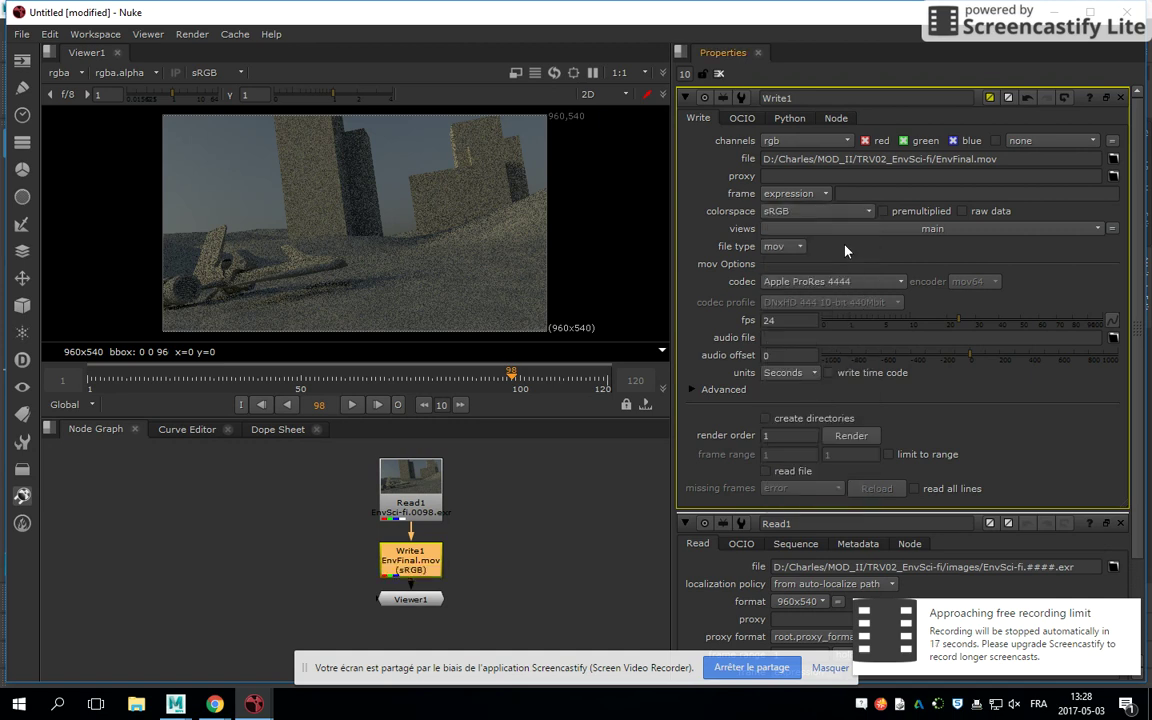
Render the Write node's movie over the input frame range 1-120.
{"action": "left_click", "coordinate": [850, 436]}
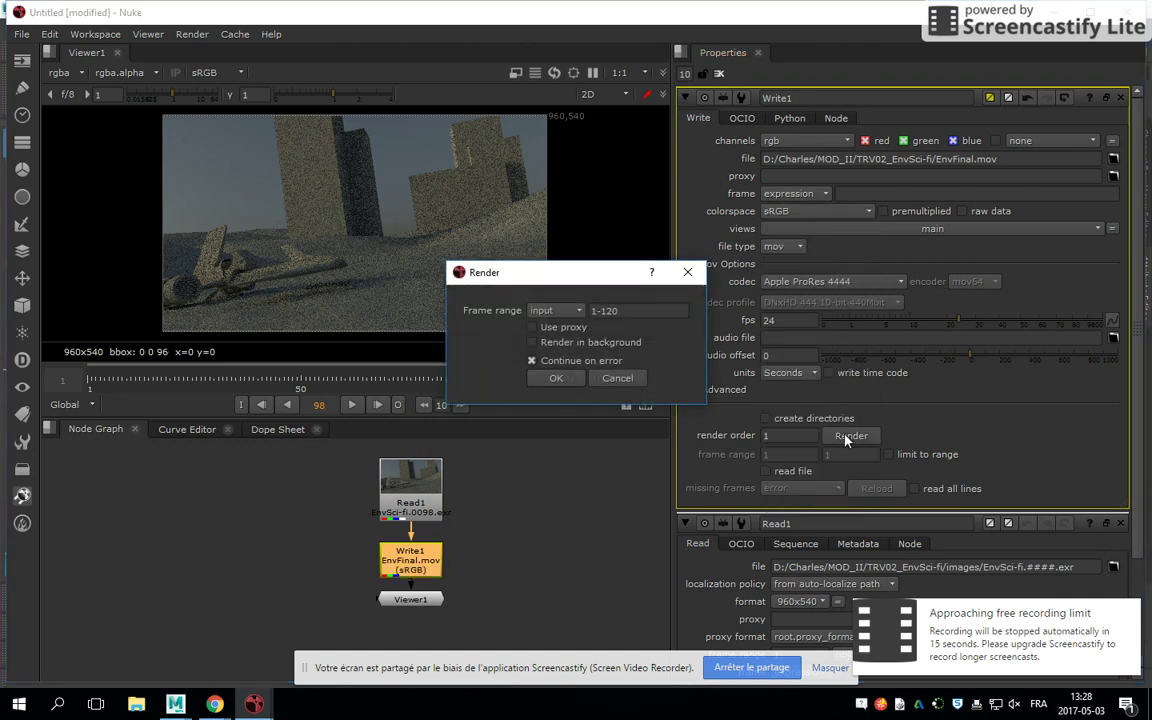
{"action": "left_click", "coordinate": [626, 310]}
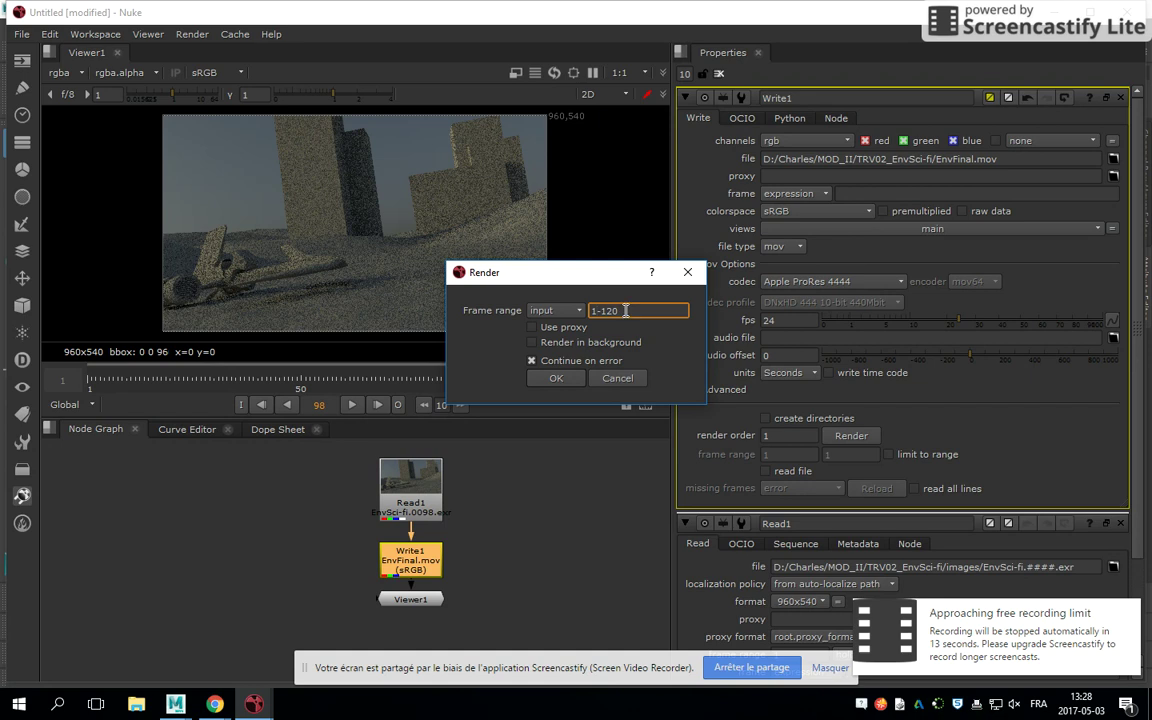
{"action": "left_click_drag", "start_coordinate": [663, 310], "coordinate": [590, 310]}
{"action": "left_click", "coordinate": [627, 312]}
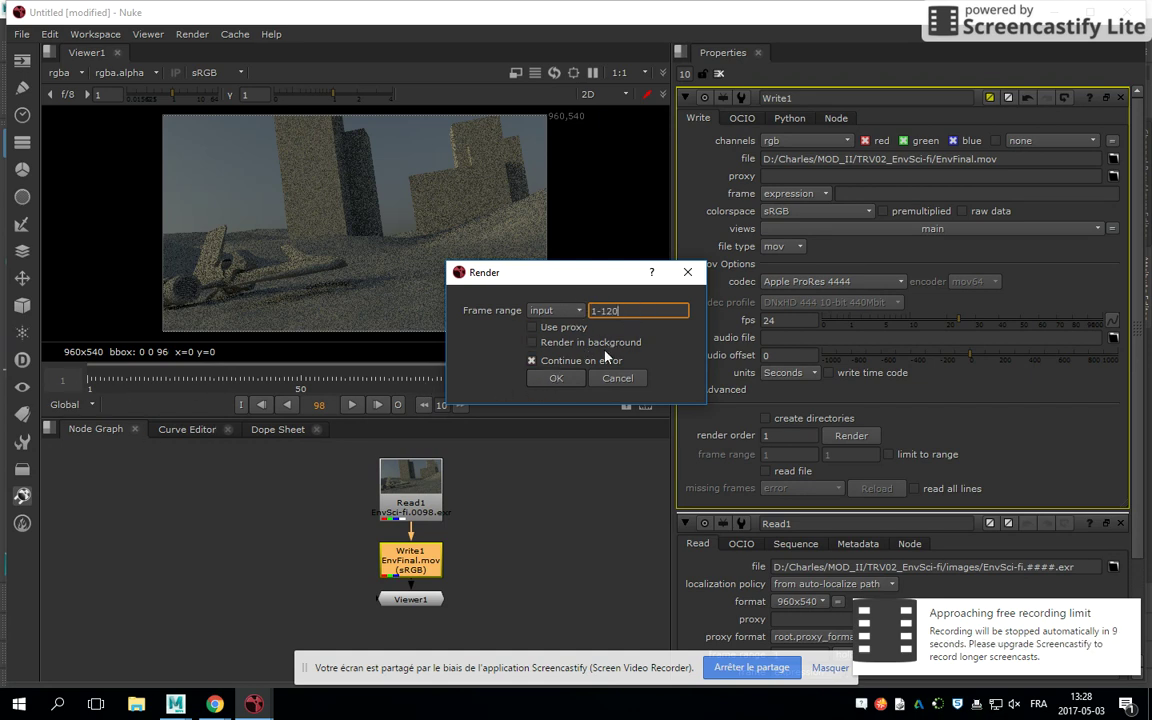
{"action": "left_click", "coordinate": [557, 380]}
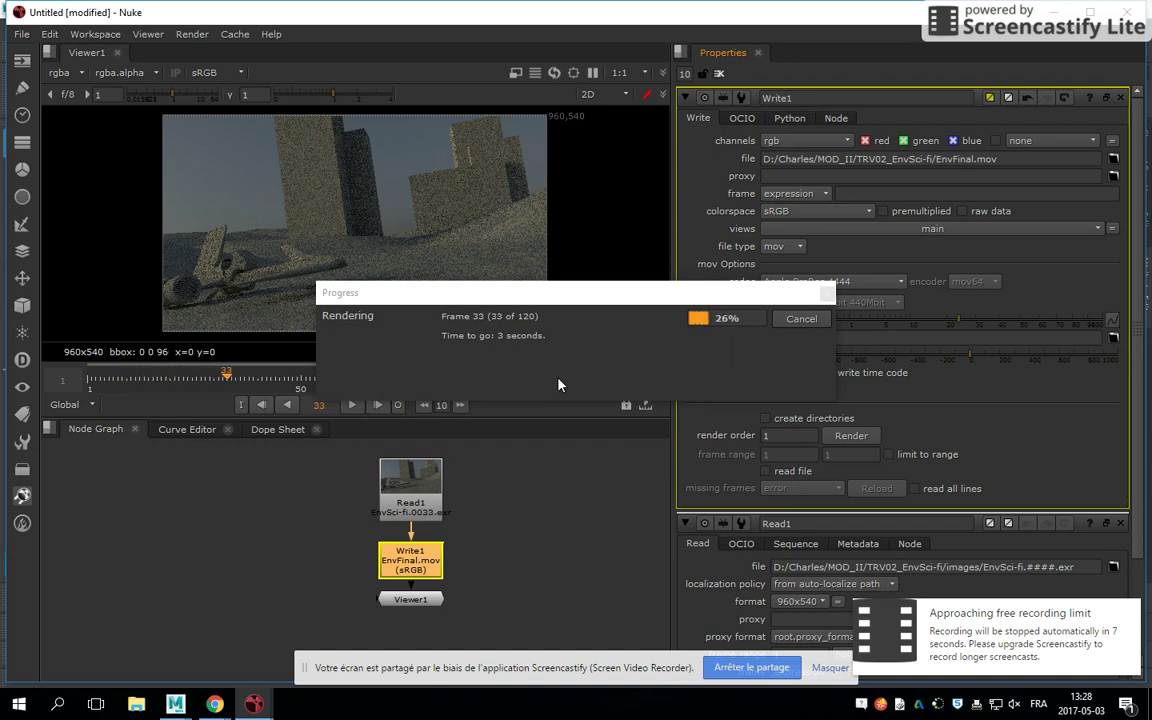